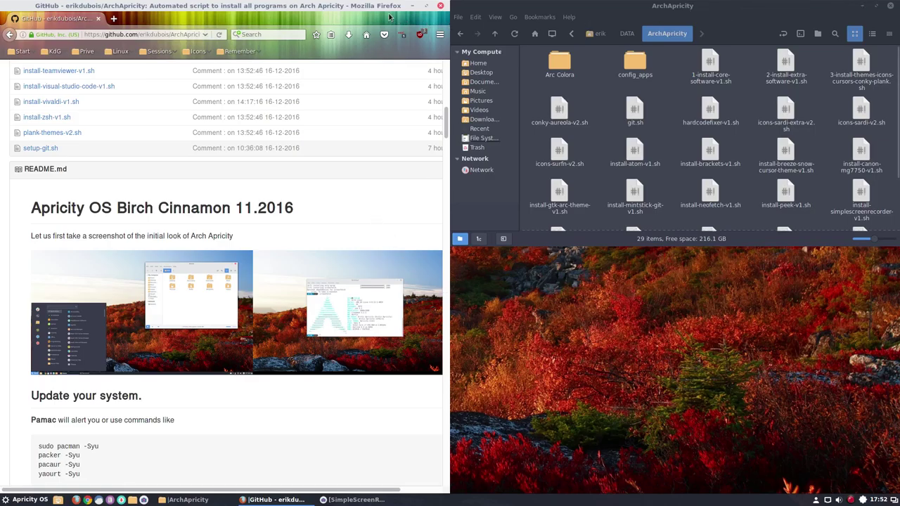
- Minimise the file manager and maximise Firefox to show the ArchApricity README's update commands
left_click(863, 6)
key("super+Up")
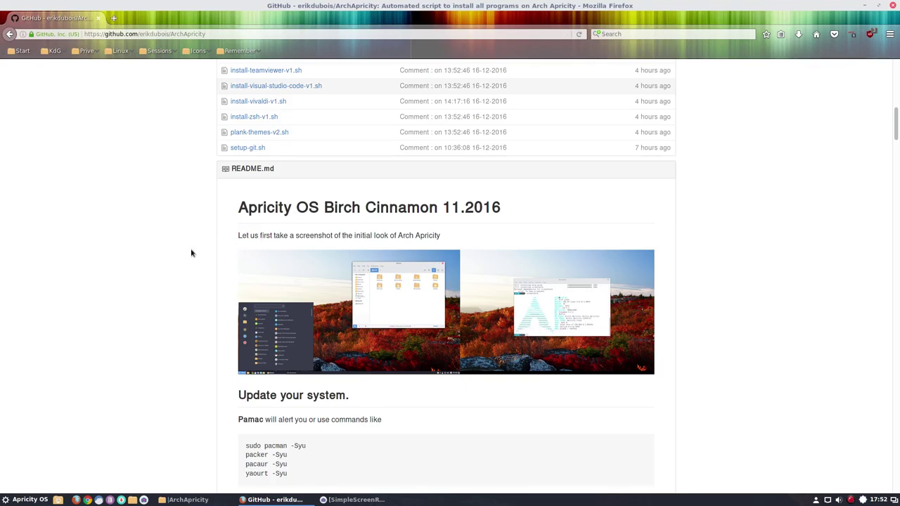
scroll(190, 254, "up", 5)
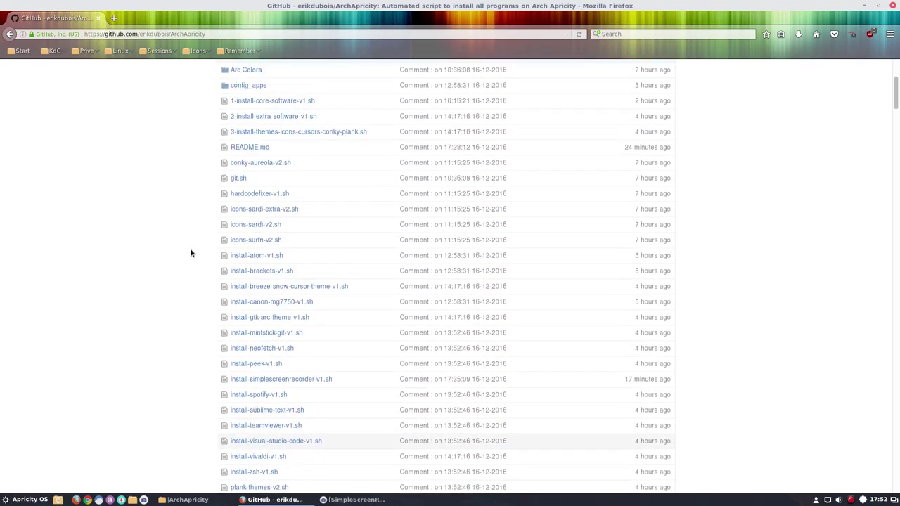
scroll(190, 254, "down", 7)
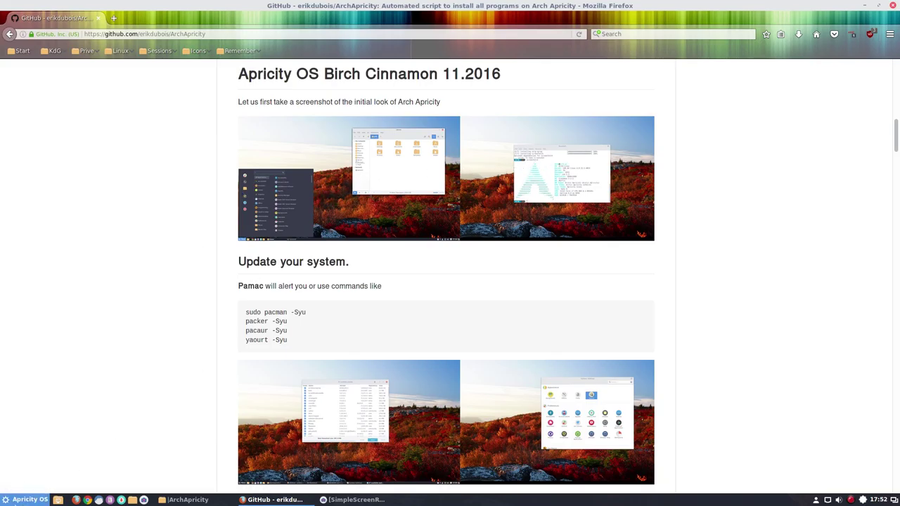
left_click(24, 499)
- Open System Settings and browse the Themes page's current themes and Settings tab
left_click(28, 274)
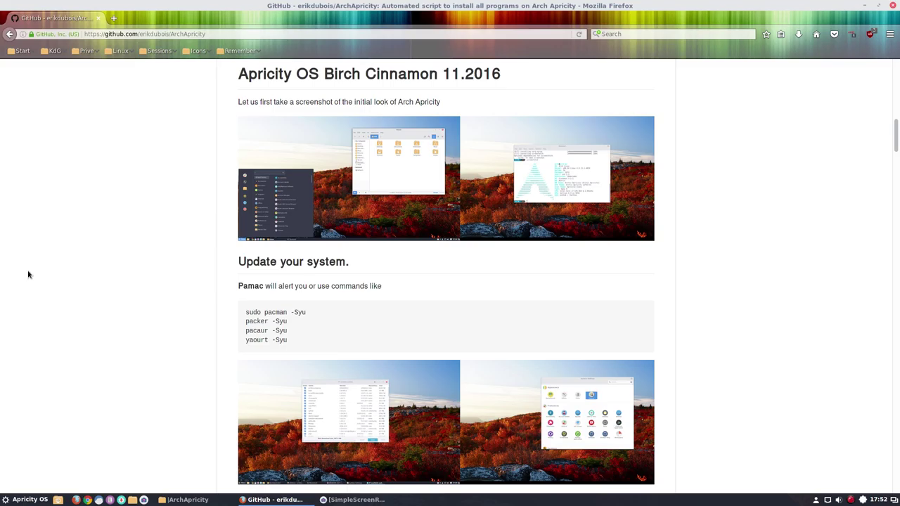
left_click(467, 183)
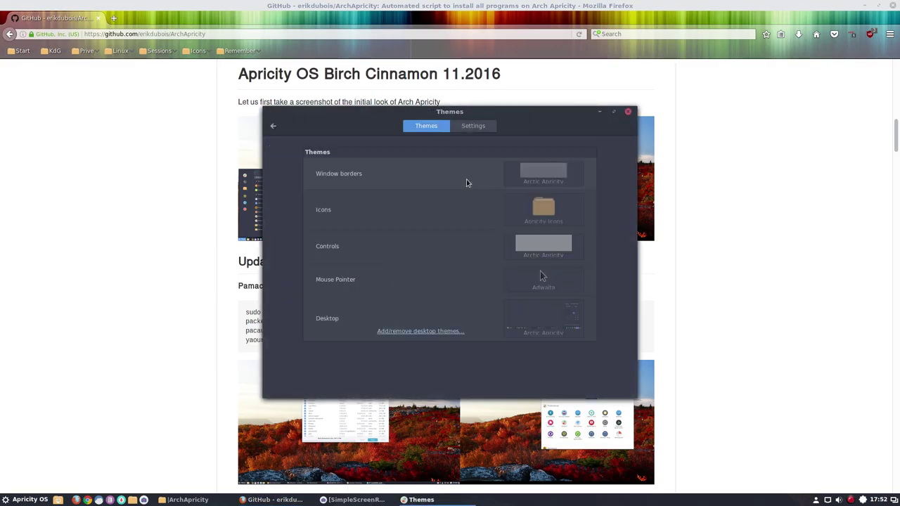
left_click(477, 128)
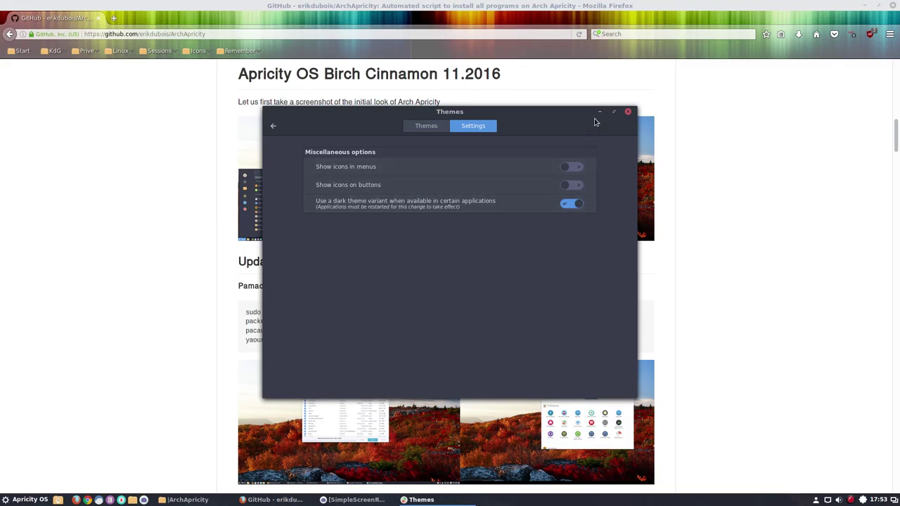
left_click(426, 126)
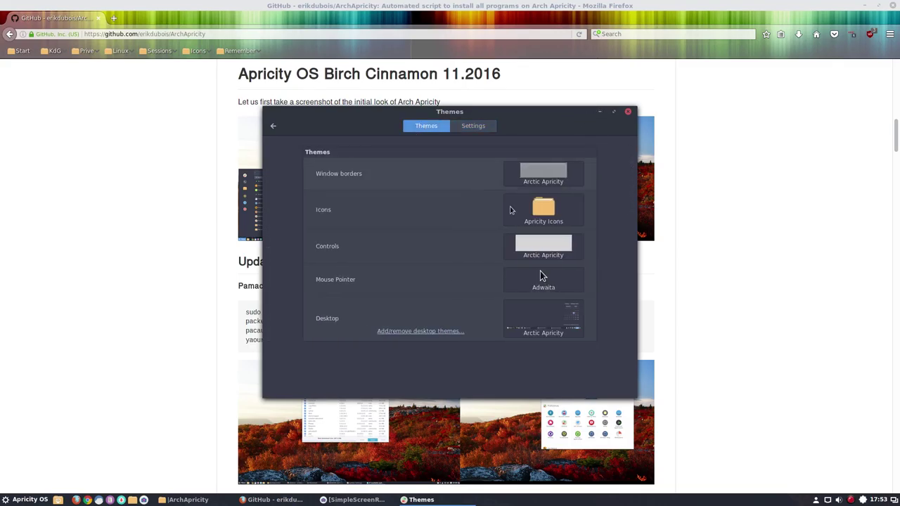
left_click(281, 131)
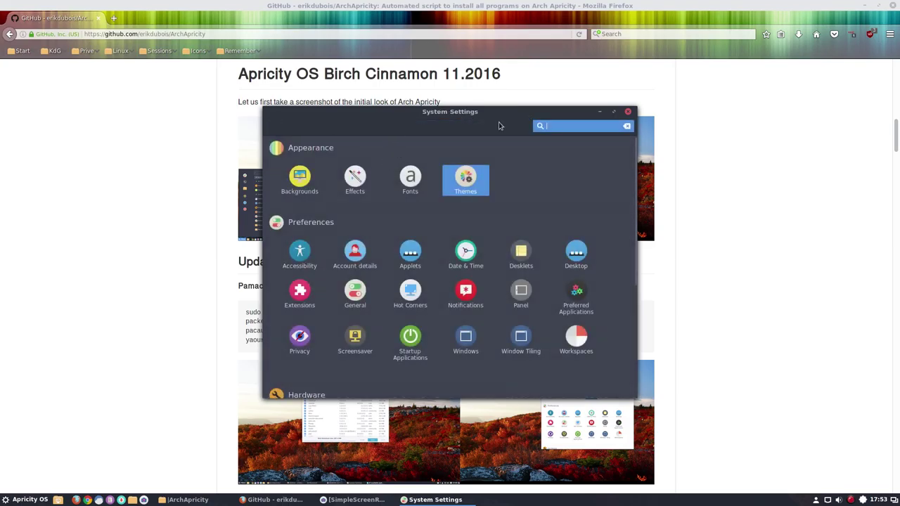
- Minimise Firefox, reopen Themes and check the Controls theme chooser without changing it
left_click(865, 5)
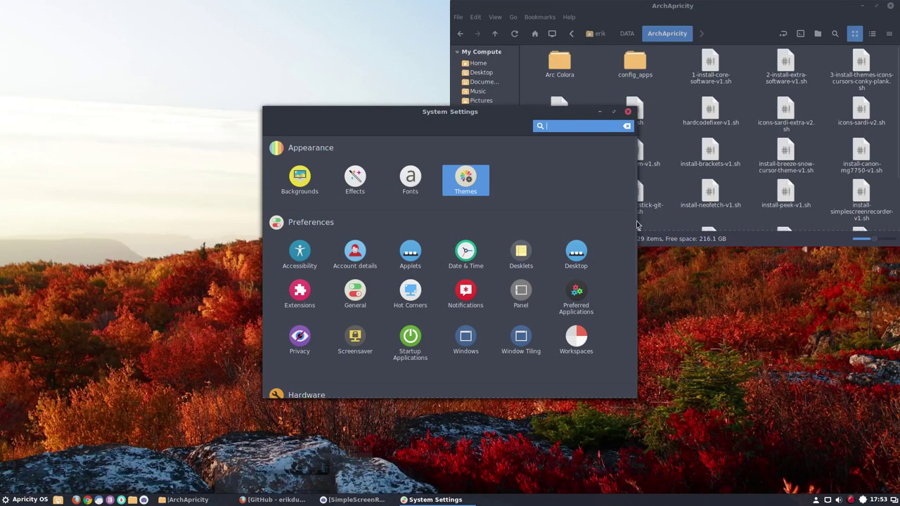
left_click(678, 22)
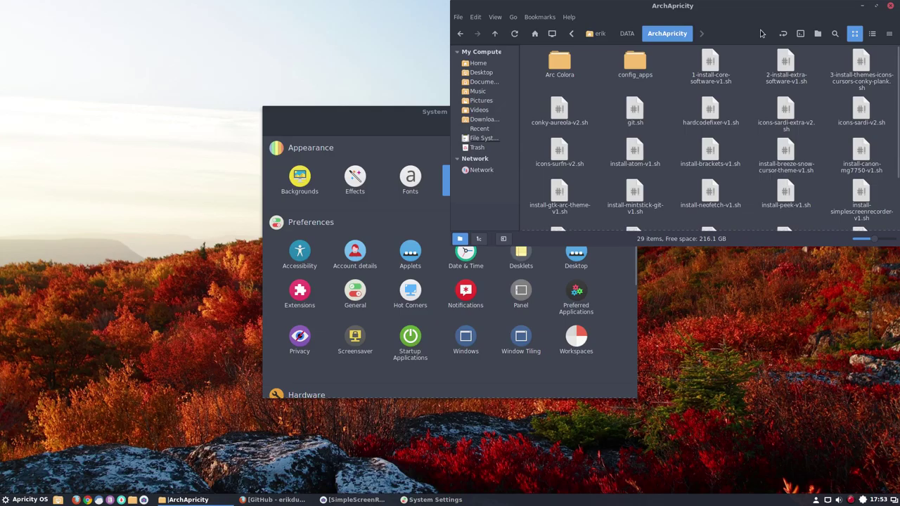
left_click(441, 117)
left_click(464, 178)
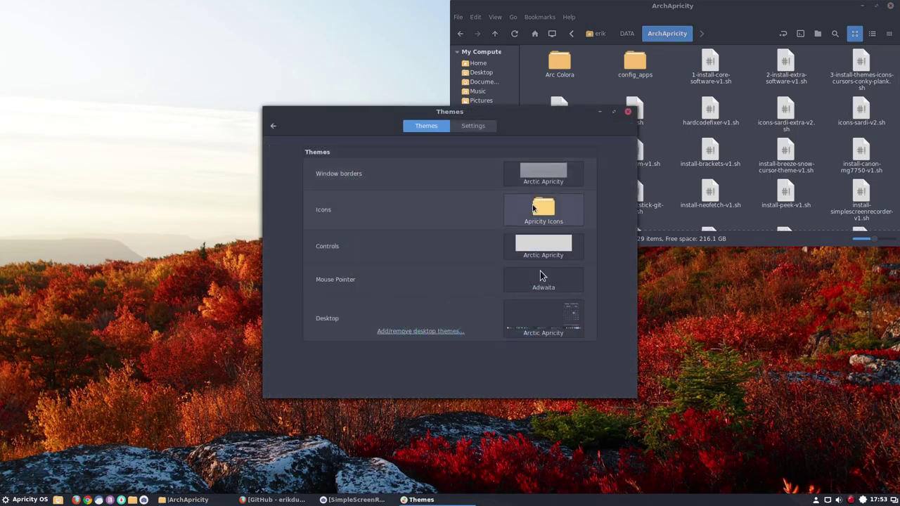
left_click_drag(543, 177, 549, 262)
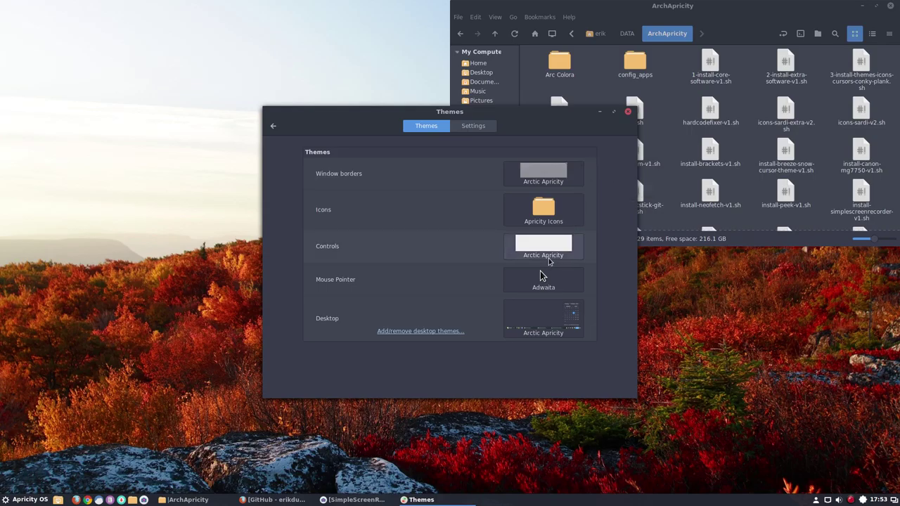
left_click(549, 261)
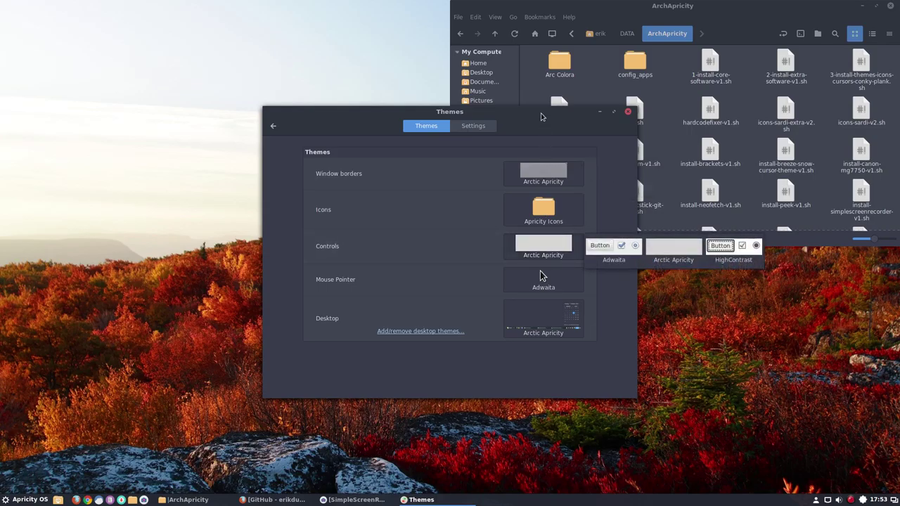
left_click(542, 116)
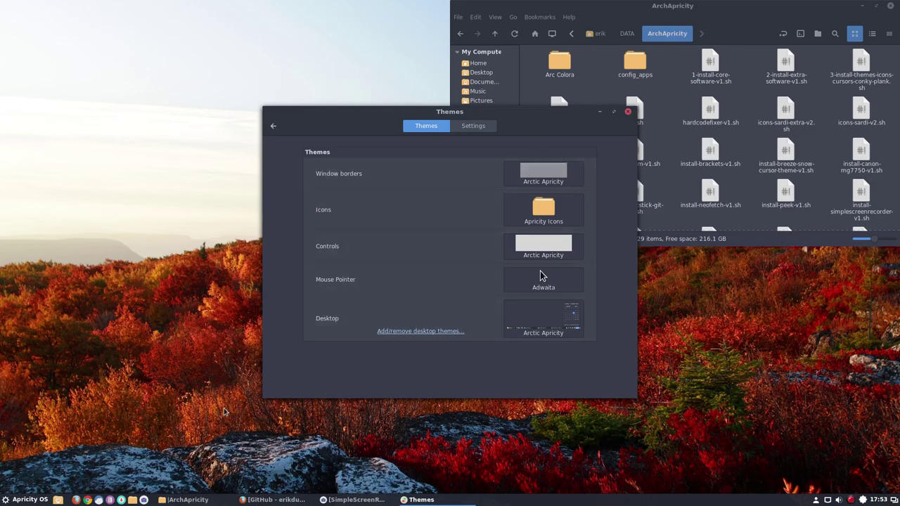
- Open and close a terminal, then move the Themes window down and left
key("ctrl+alt+t")
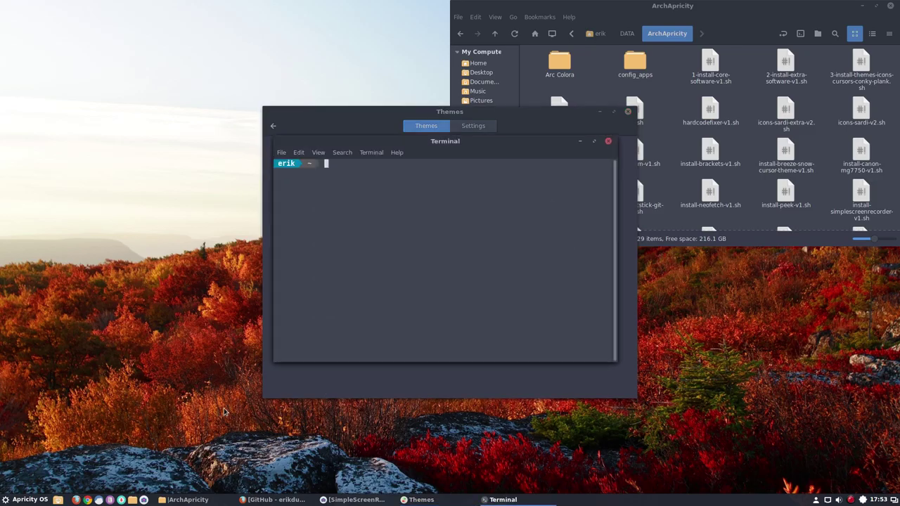
left_click(610, 142)
mouse_move(527, 116)
left_mouse_down()
mouse_move(445, 154)
mouse_move(394, 150)
left_mouse_up()
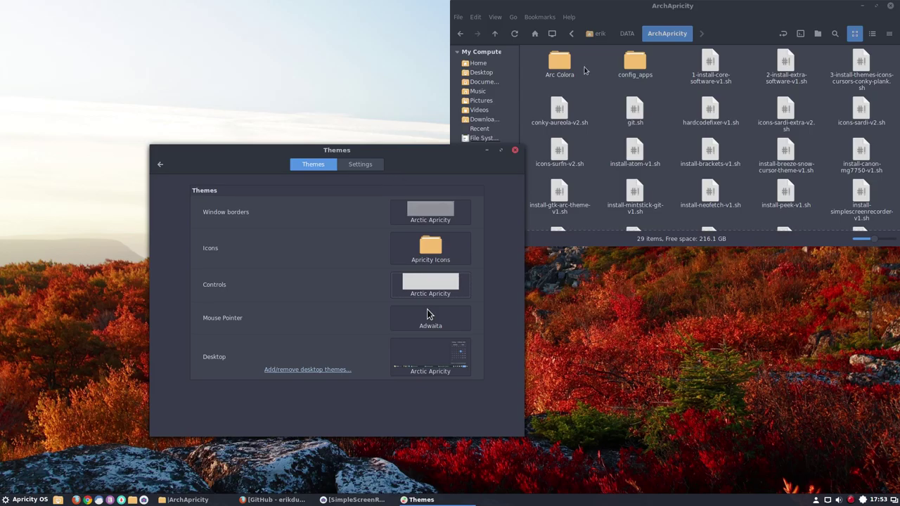
left_click(765, 12)
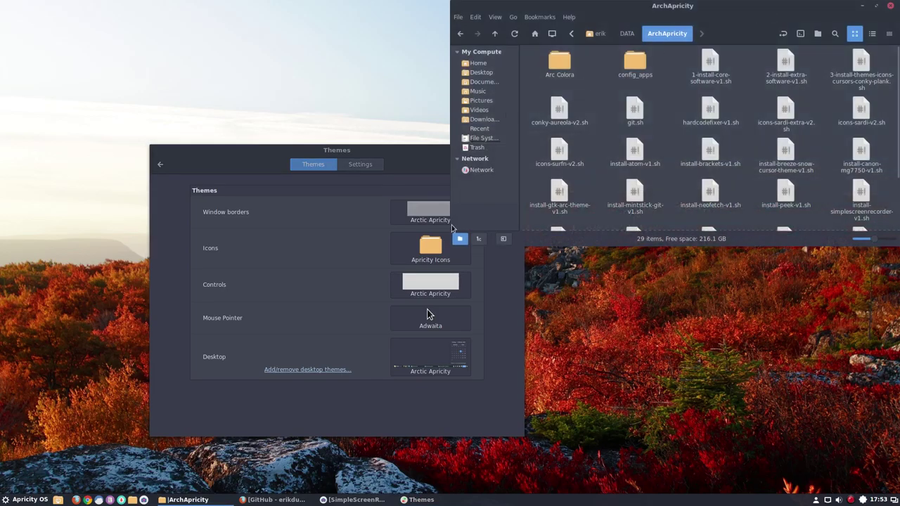
- Copy the ArchApricity HTTPS clone URL from GitHub's Clone or download panel, then minimise Firefox
left_click(268, 500)
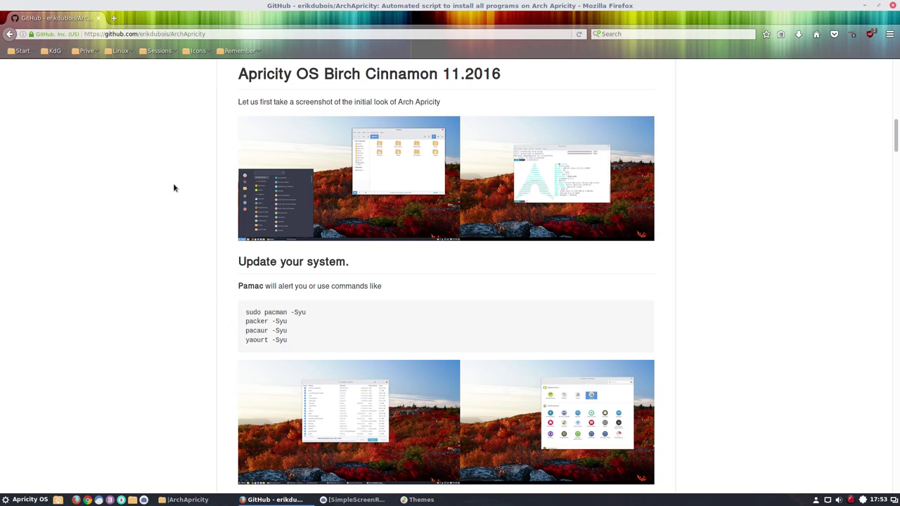
scroll(588, 215, "up", 6)
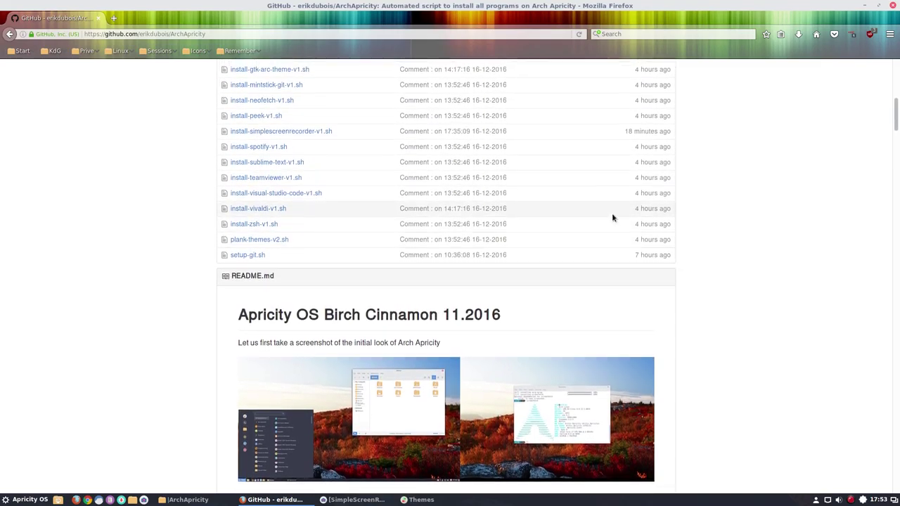
scroll(612, 218, "up", 10)
scroll(682, 191, "down", 1)
left_click(674, 184)
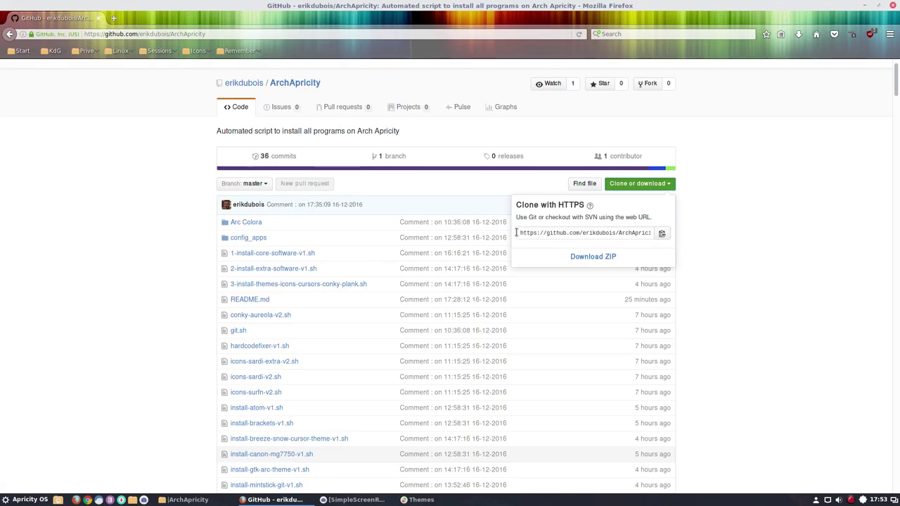
left_click_drag(517, 233, 668, 231)
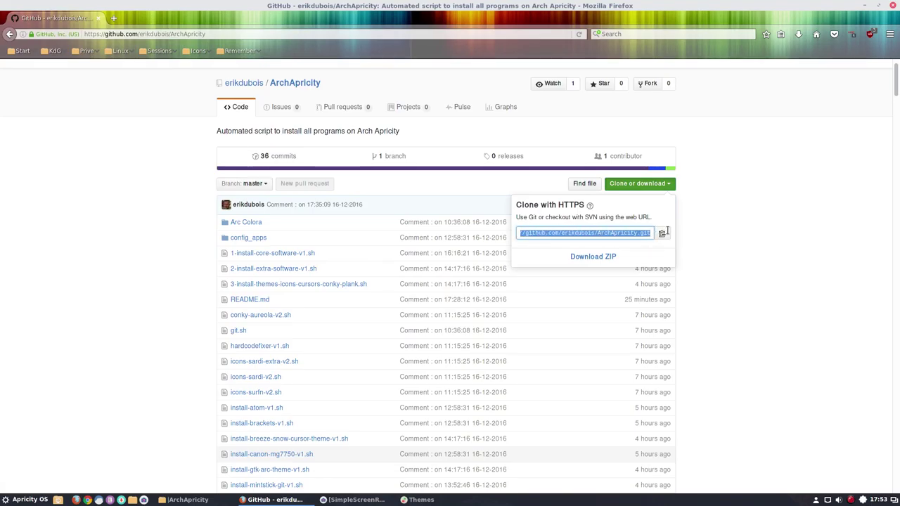
left_click(662, 234)
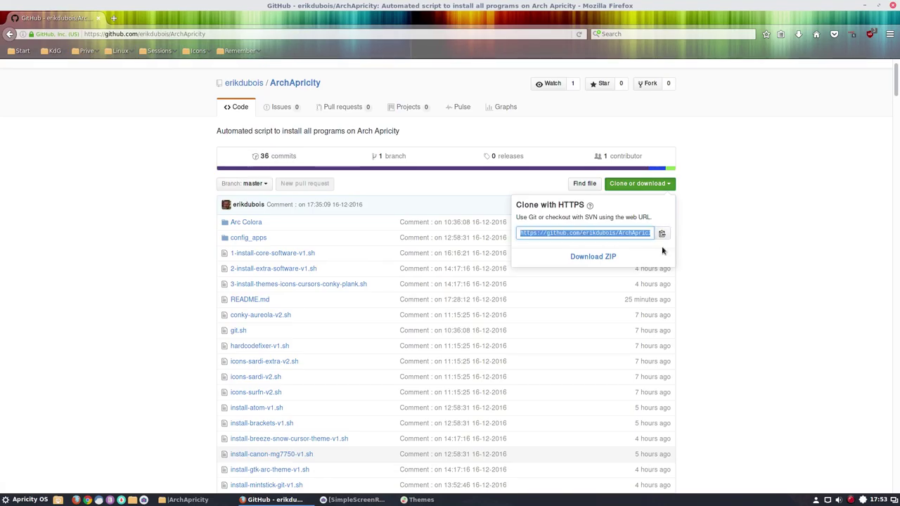
left_click(808, 159)
left_click(864, 6)
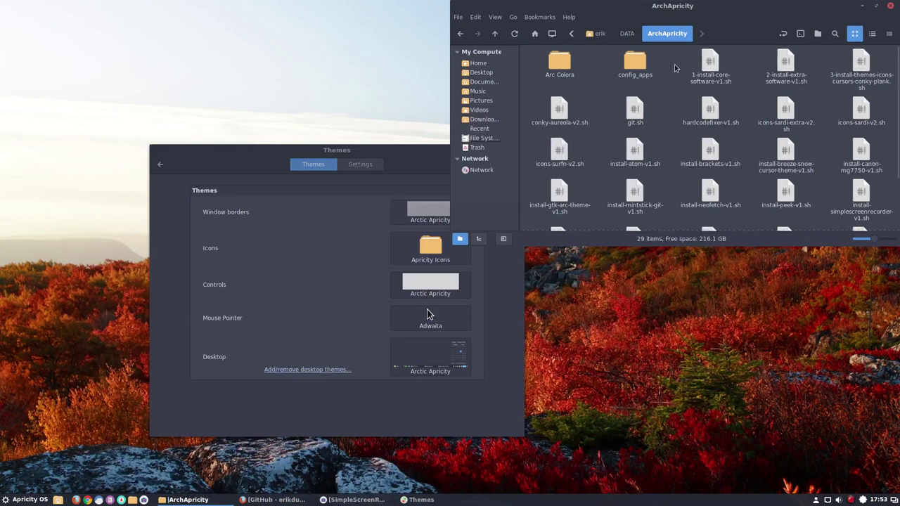
- Open DATA > ArchApricity in Nemo and close the Themes settings window
left_click(626, 34)
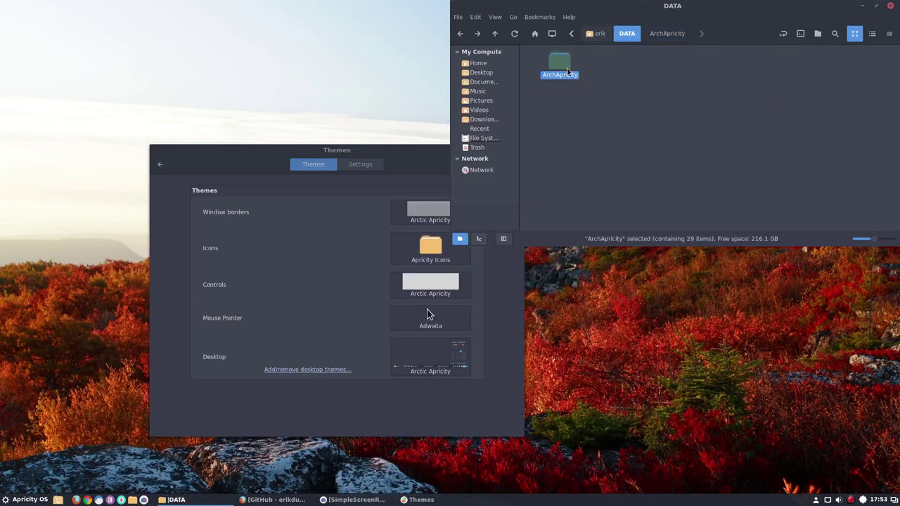
double_click(568, 70)
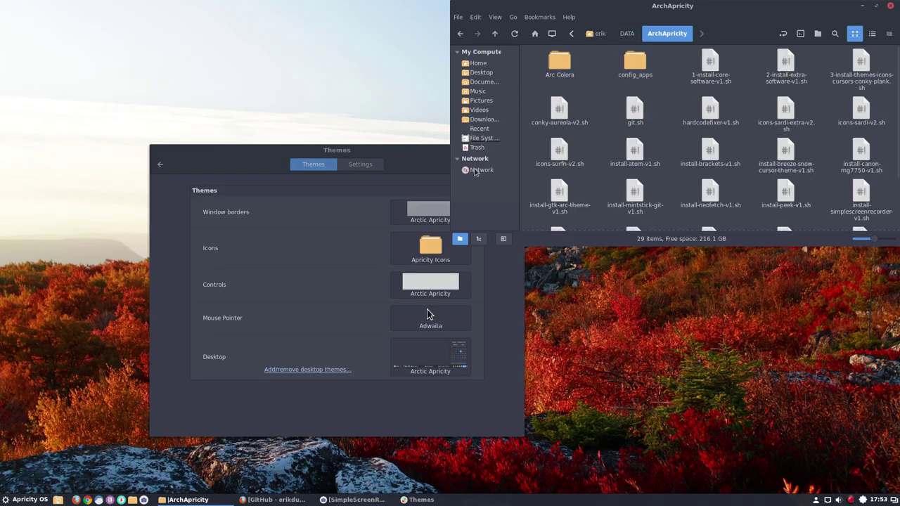
left_click(424, 154)
left_click(515, 151)
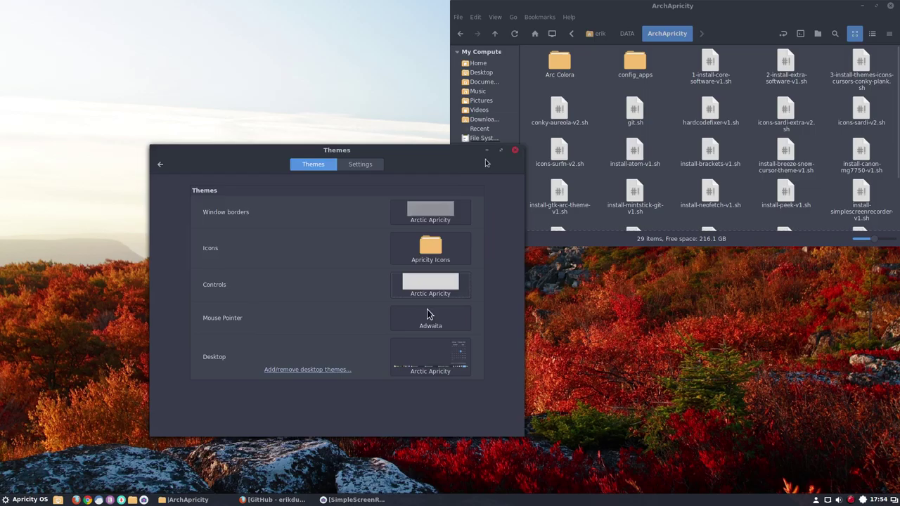
- Open a terminal in ArchApricity, tile it bottom-right, and run 1-install-core-software-v1.sh with sudo
left_click(801, 35)
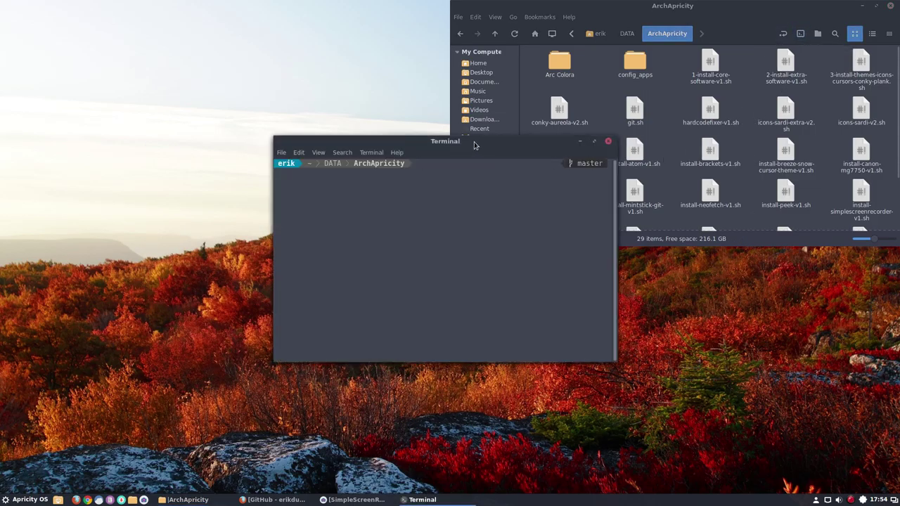
left_click_drag(468, 143, 899, 493)
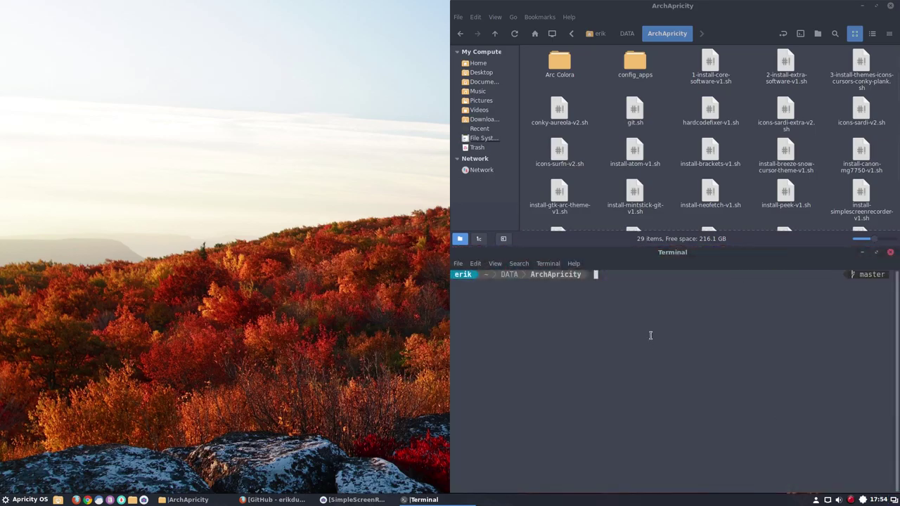
type("./1")
key("Tab")
key("Return")
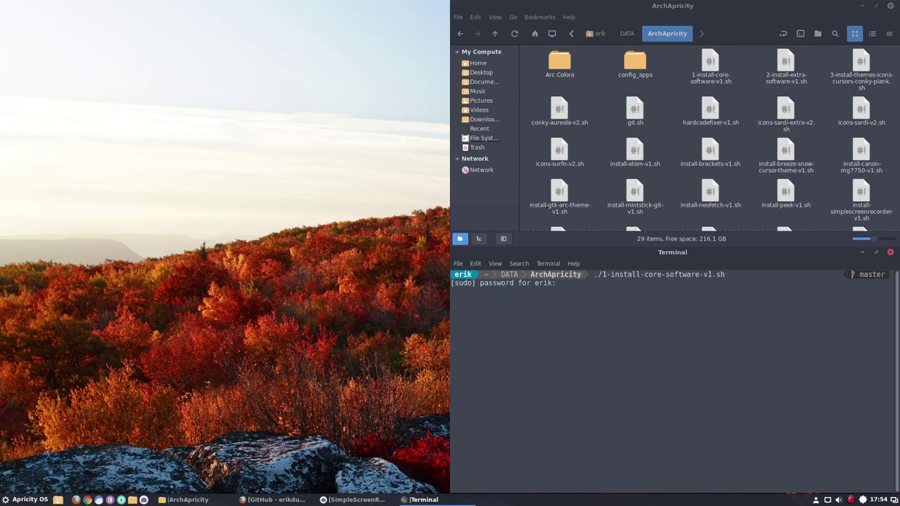
key("Return")
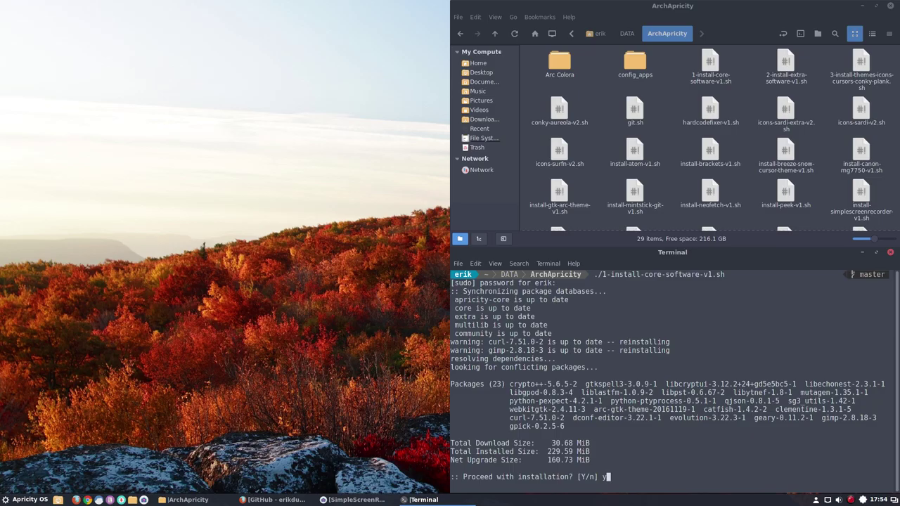
- Confirm each pacman package batch with y, including the 104-package batch
type("y")
key("Return")
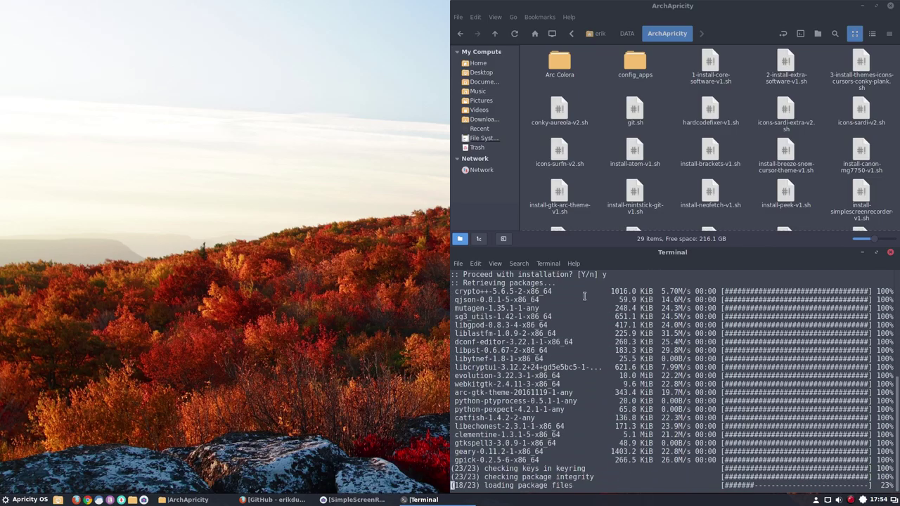
scroll(581, 375, "up", 6)
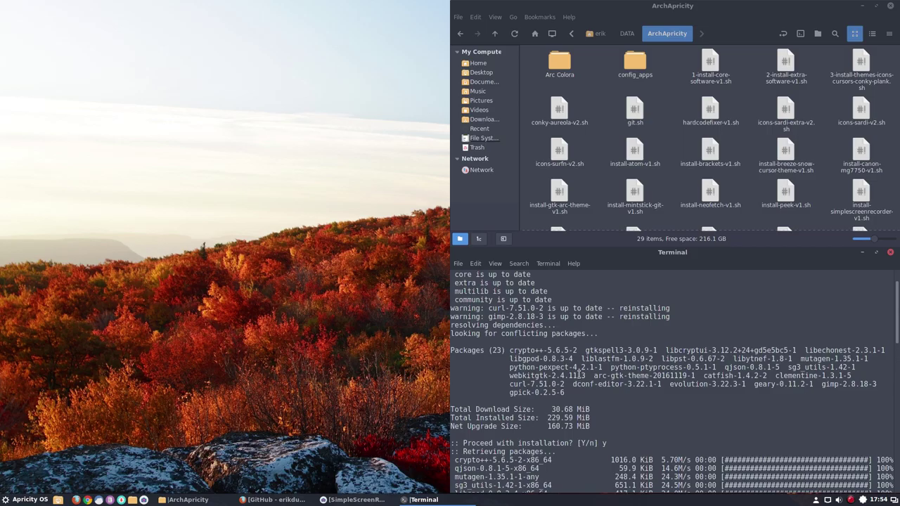
scroll(581, 375, "down", 1)
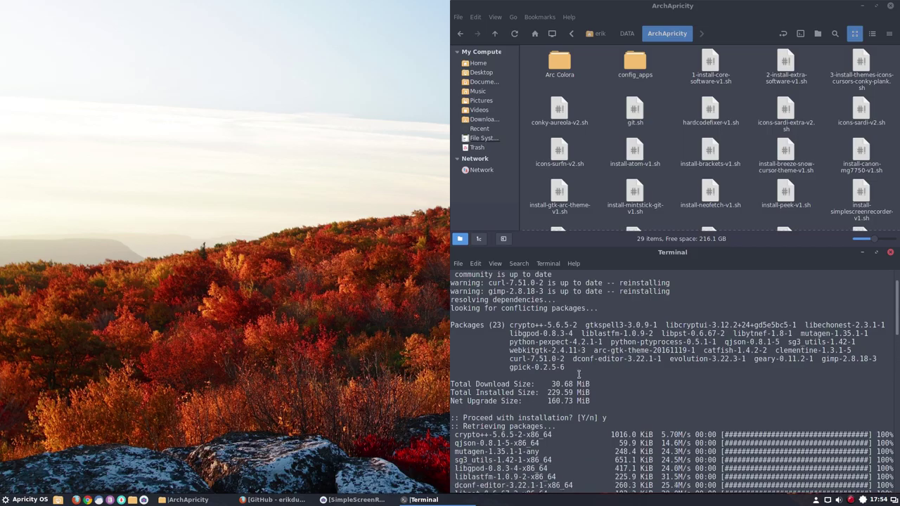
scroll(579, 373, "up", 2)
scroll(579, 375, "down", 2)
scroll(523, 310, "down", 1)
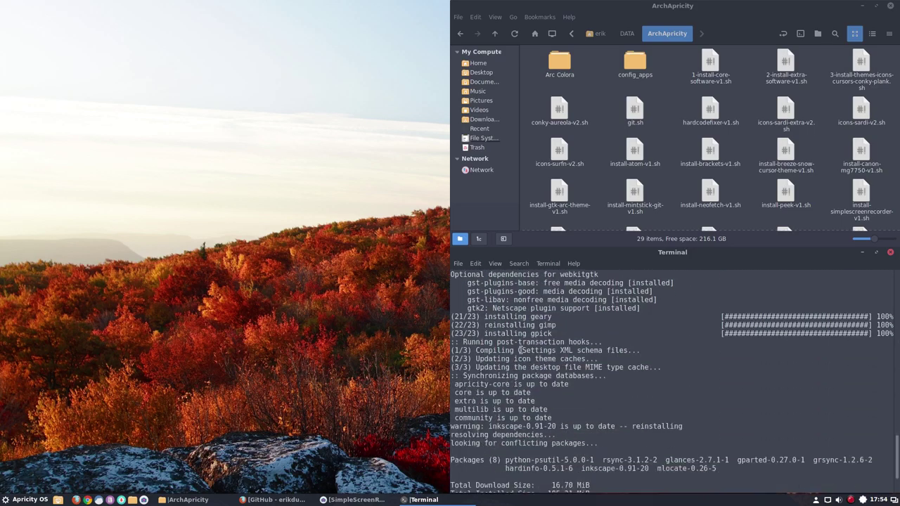
type("y")
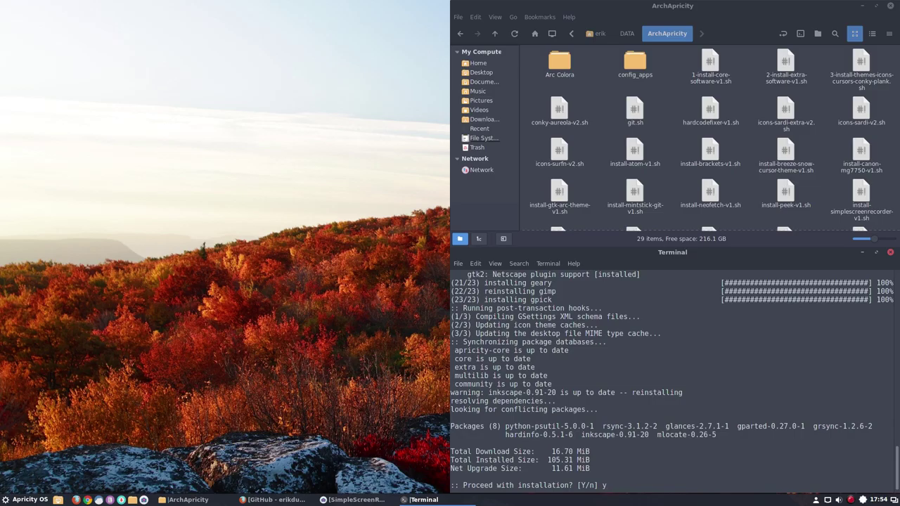
key("Return")
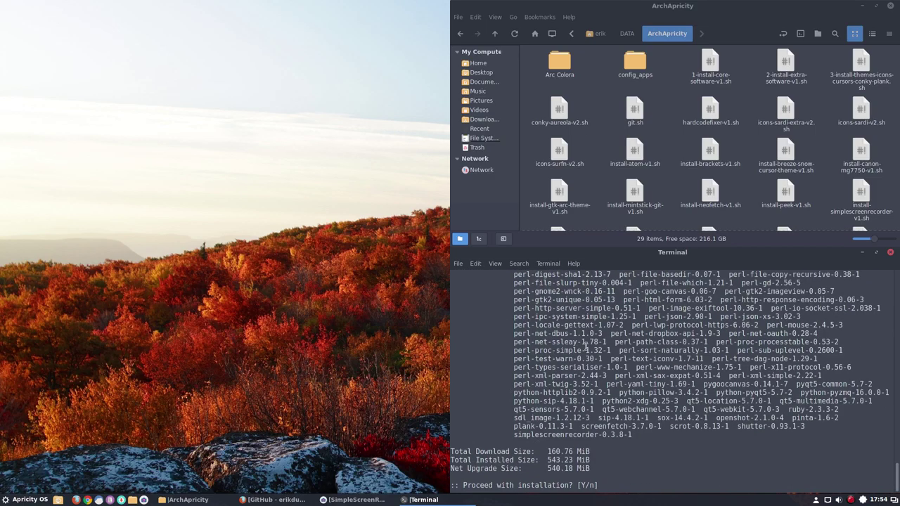
scroll(586, 345, "up", 6)
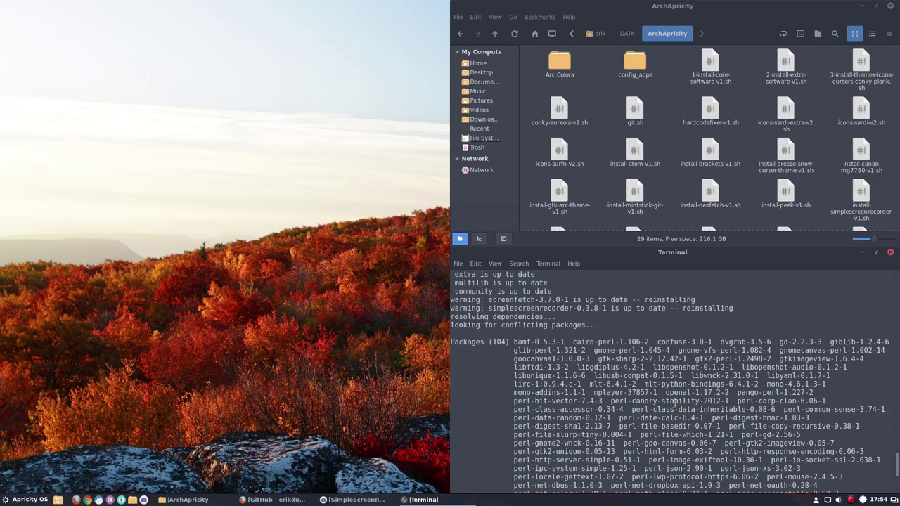
scroll(675, 403, "down", 6)
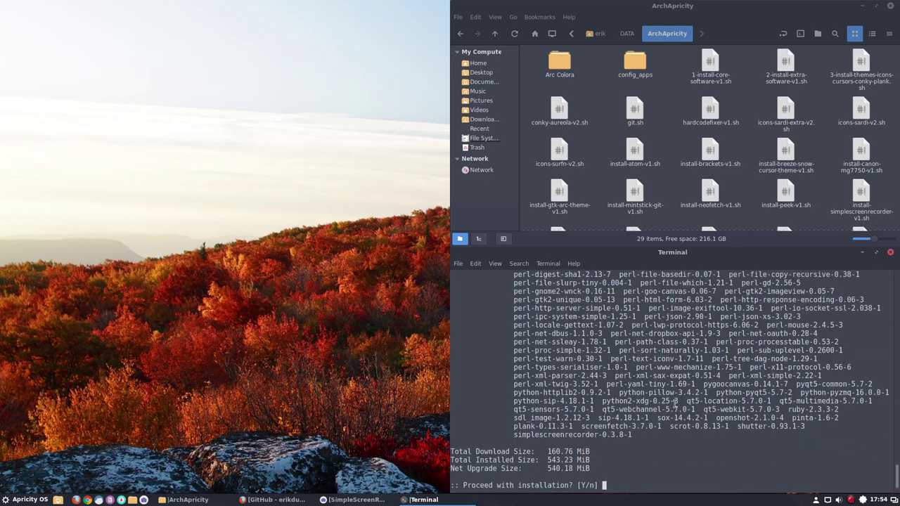
key("Return")
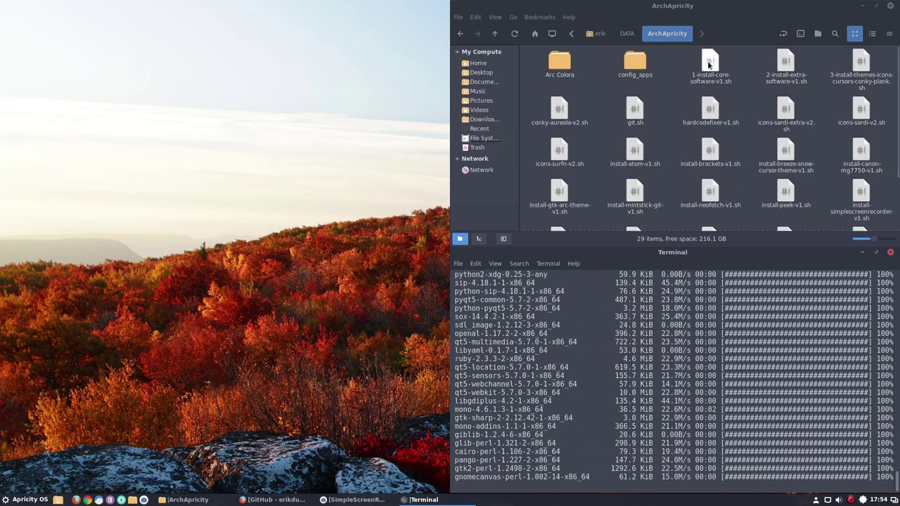
- Choose Open With > Other Application for 1-install-core-software-v1.sh in Nemo
left_click(709, 65)
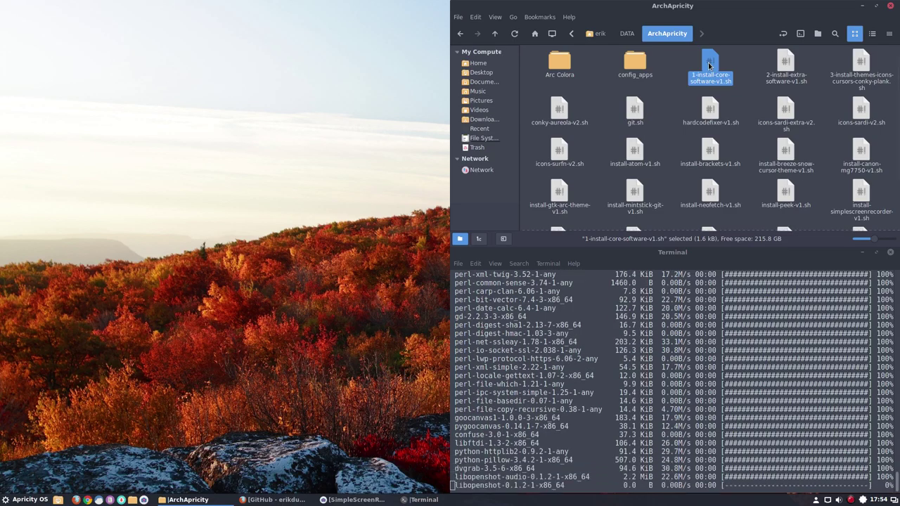
right_click(709, 65)
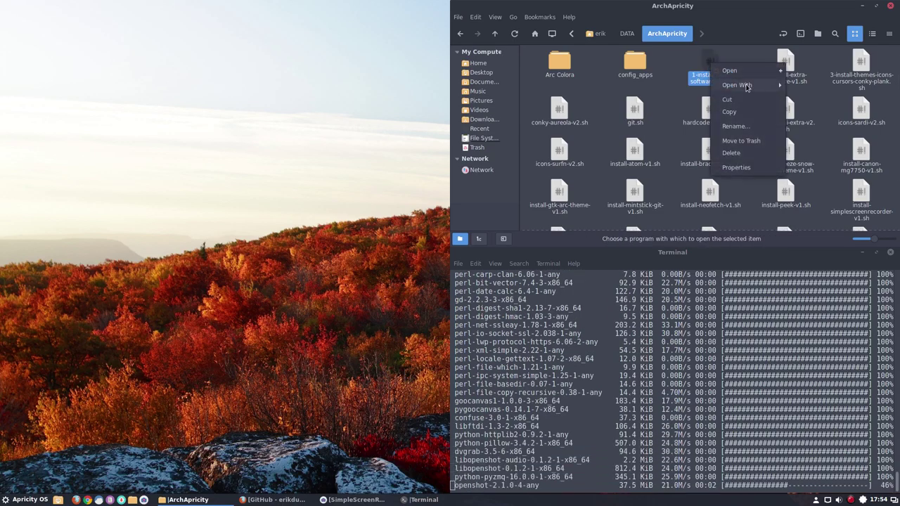
mouse_move(747, 85)
left_click(819, 112)
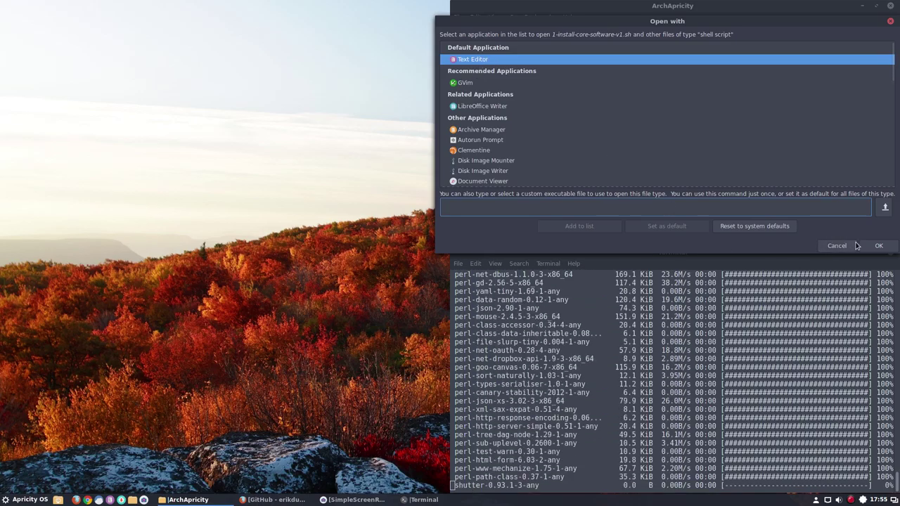
- Open 1-install-core-software-v1.sh in Text Editor, select its pacman install lines, and close it
left_click(880, 246)
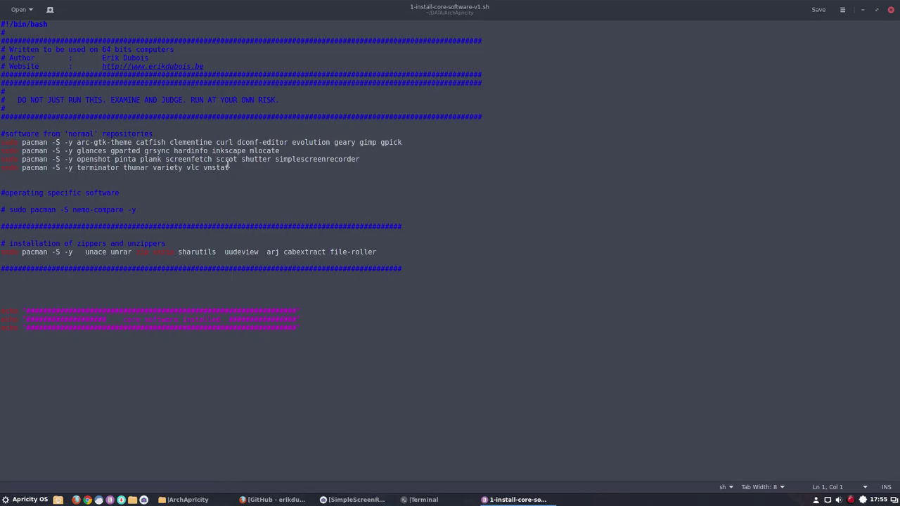
left_click_drag(233, 168, 6, 133)
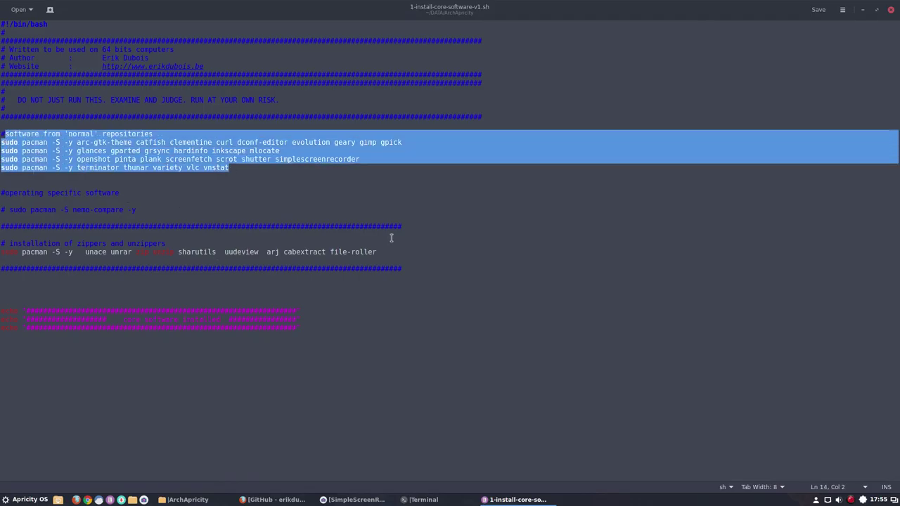
left_click(891, 9)
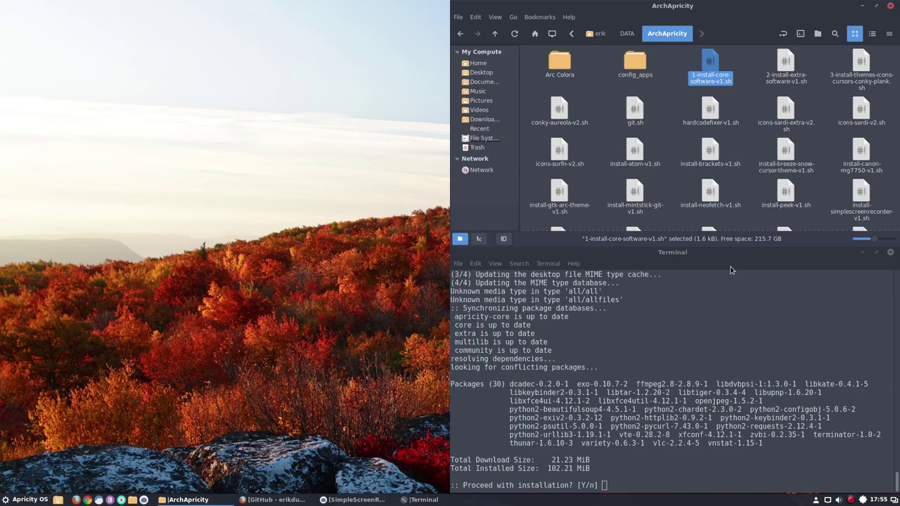
- Confirm the 30-package and archive tools batches to finish the core software install
left_click(663, 462)
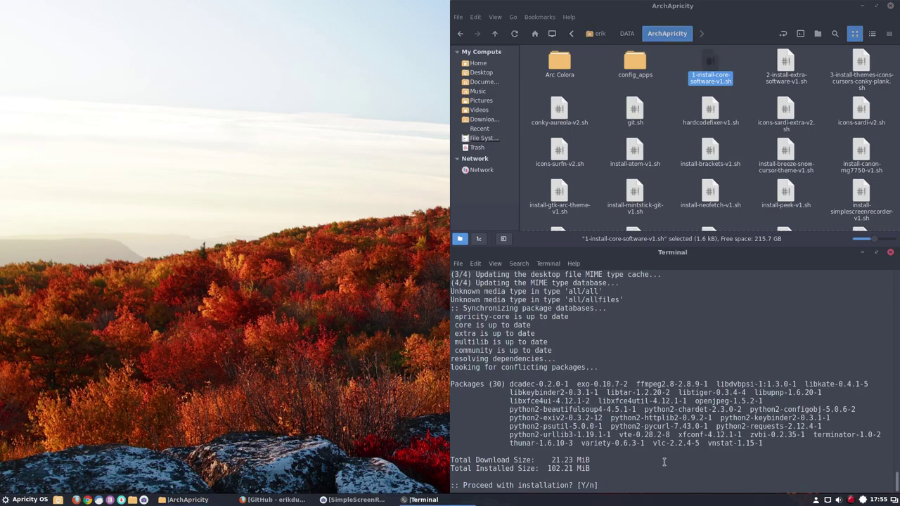
type("y")
key("Return")
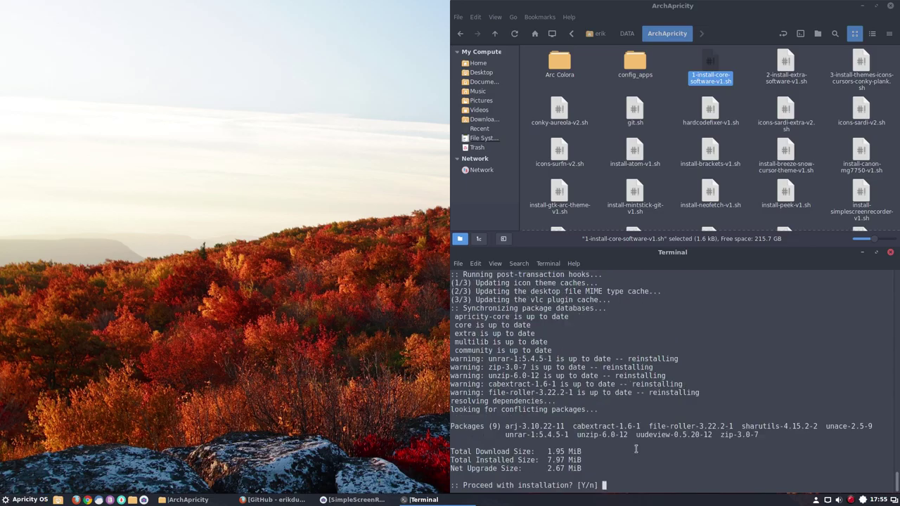
type("y")
key("Return")
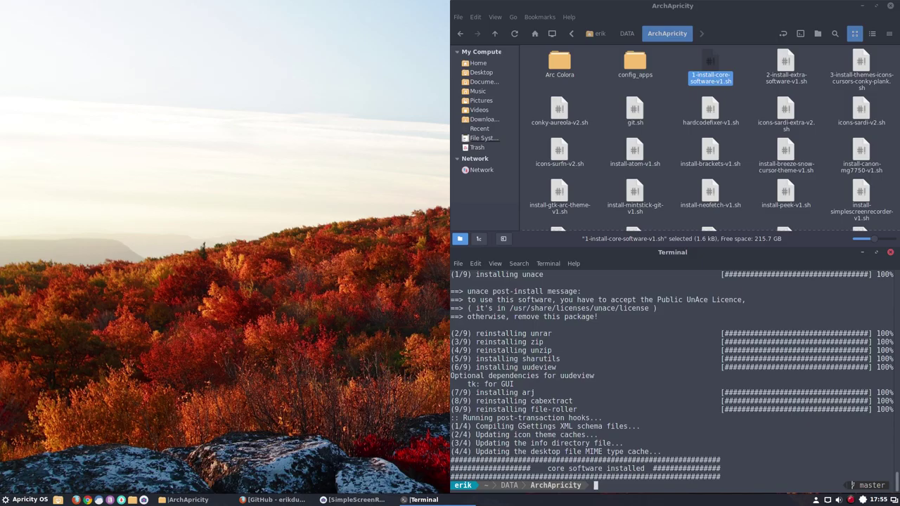
scroll(601, 437, "up", 1)
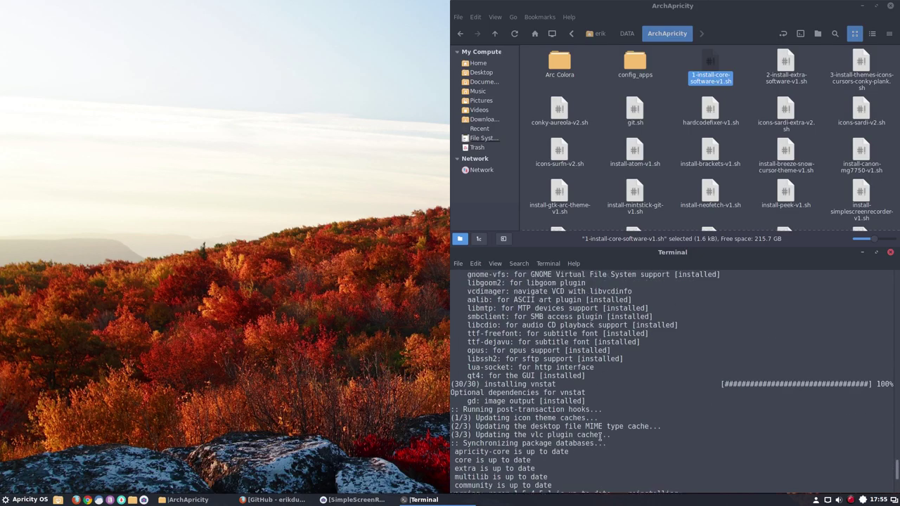
scroll(600, 436, "up", 15)
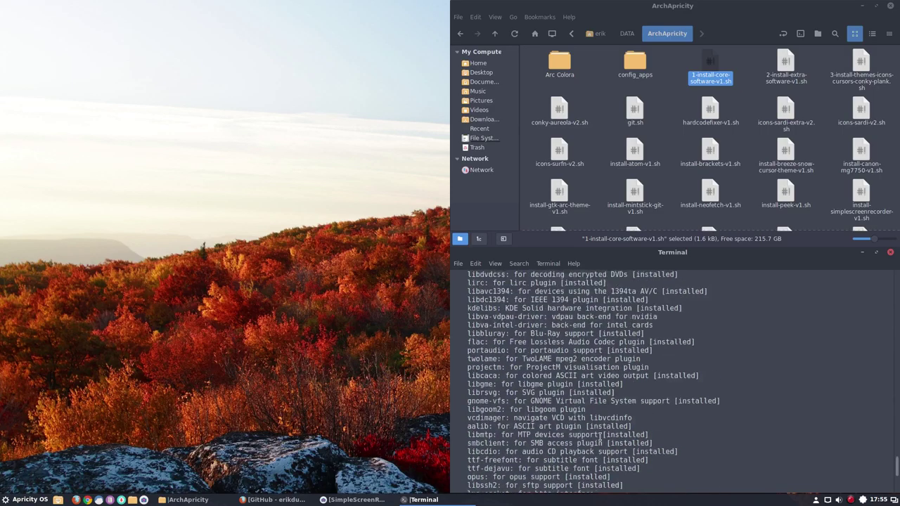
scroll(600, 437, "up", 20)
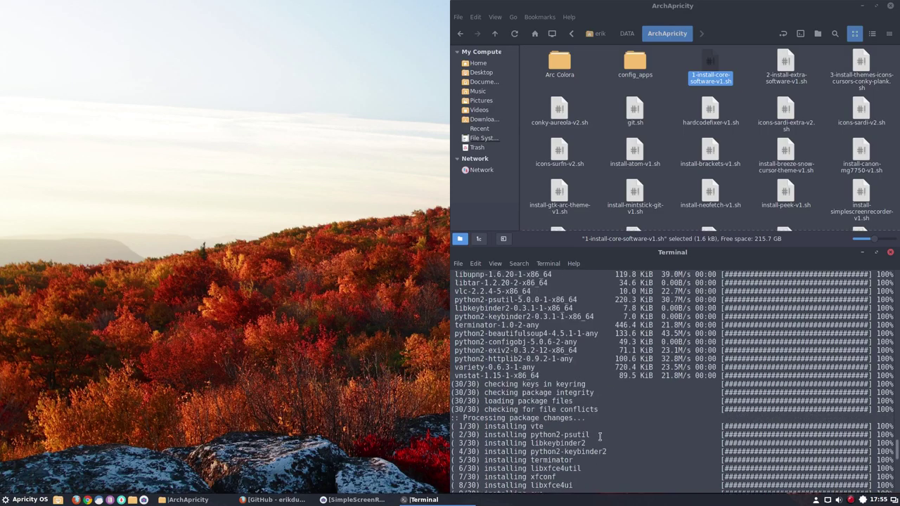
scroll(600, 436, "up", 2)
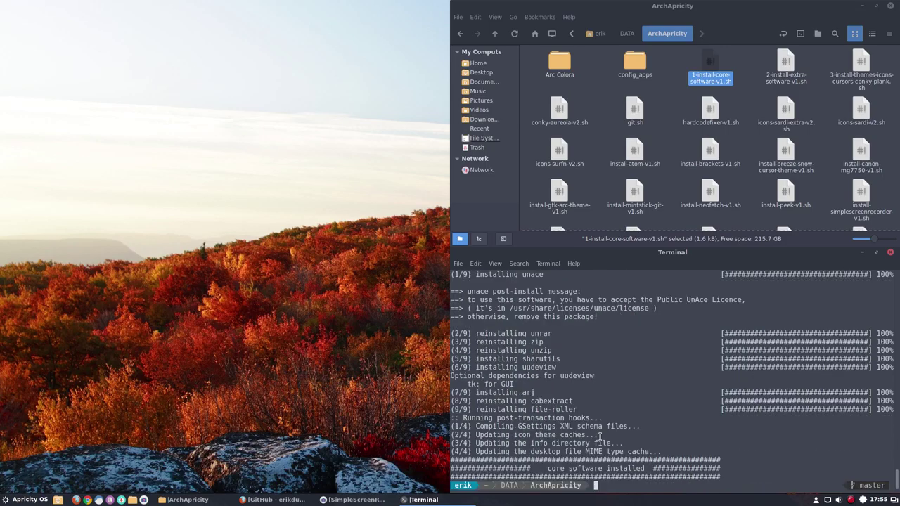
scroll(598, 443, "up", 1)
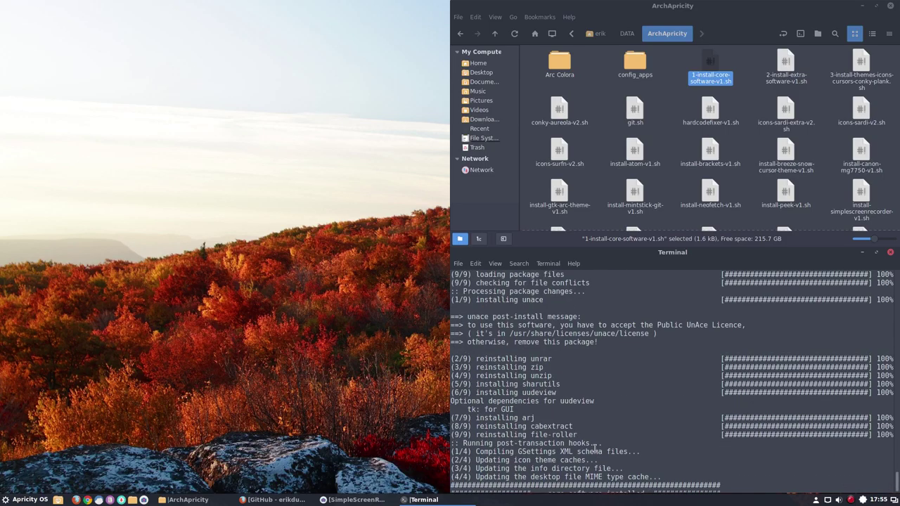
- Run 2-install-extra-software-v1.sh in the terminal using ./2 with Tab completion
left_click(10, 502)
type("vl")
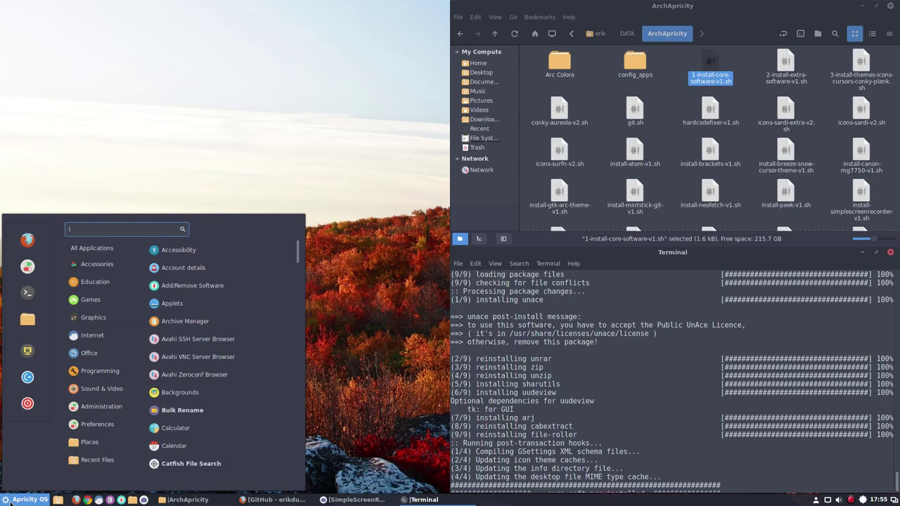
key("Return")
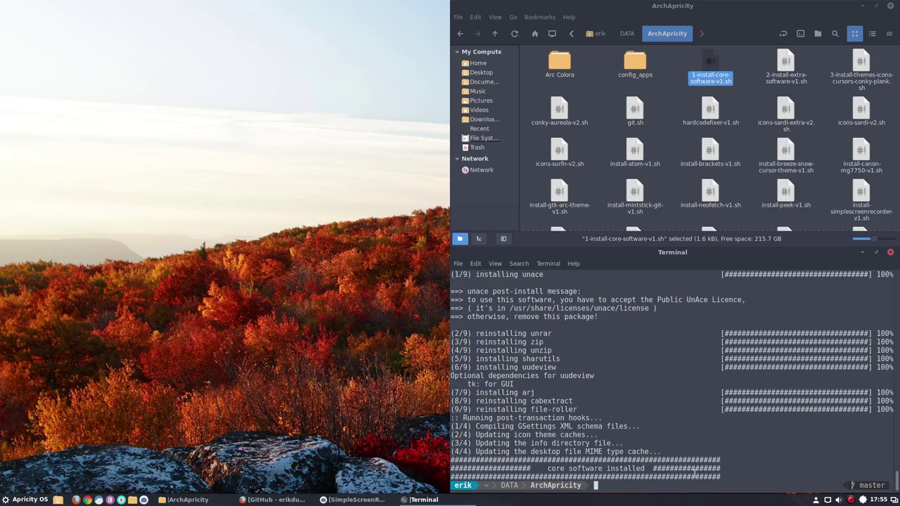
type("./2")
key("Tab")
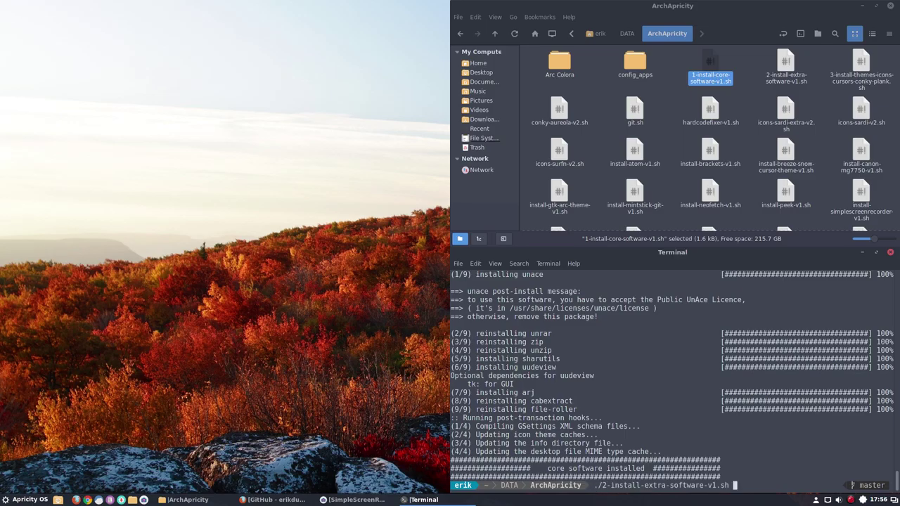
key("Return")
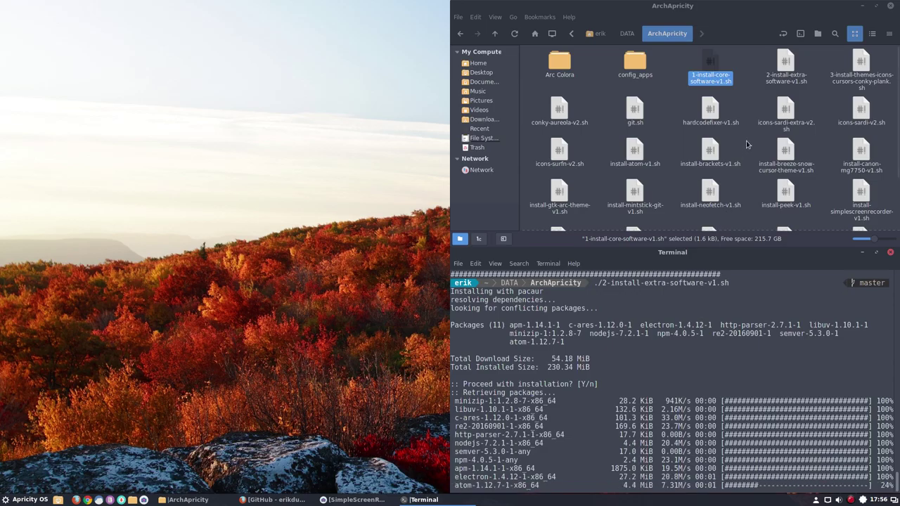
- Open 2-install-extra-software-v1.sh in gedit and scroll down from the install-atom line
double_click(788, 60)
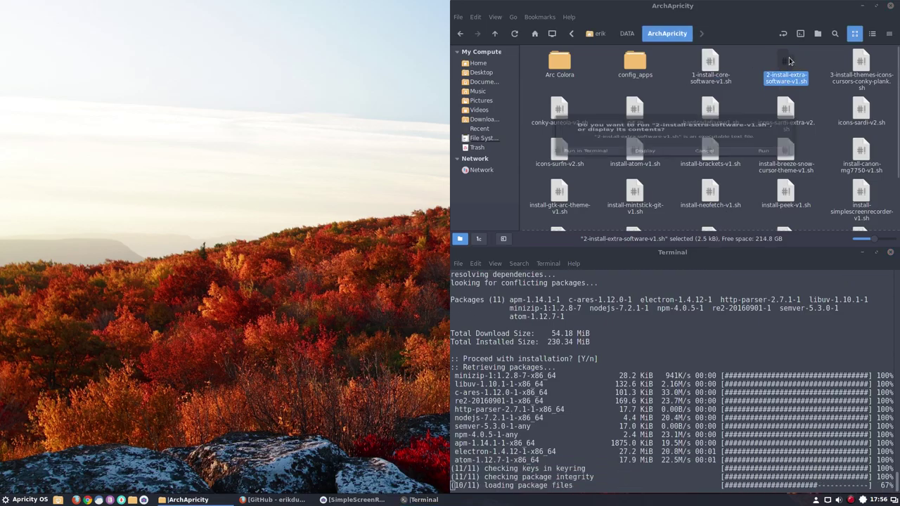
left_click(644, 160)
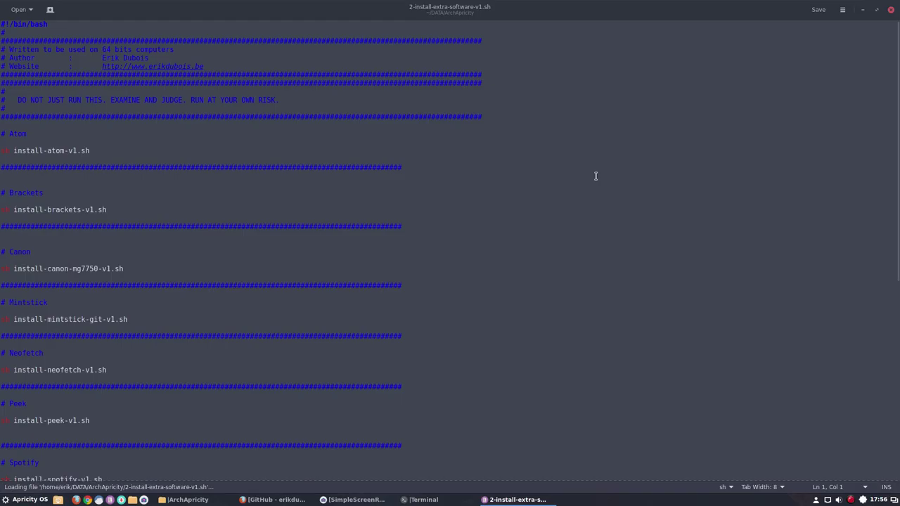
left_click(107, 149)
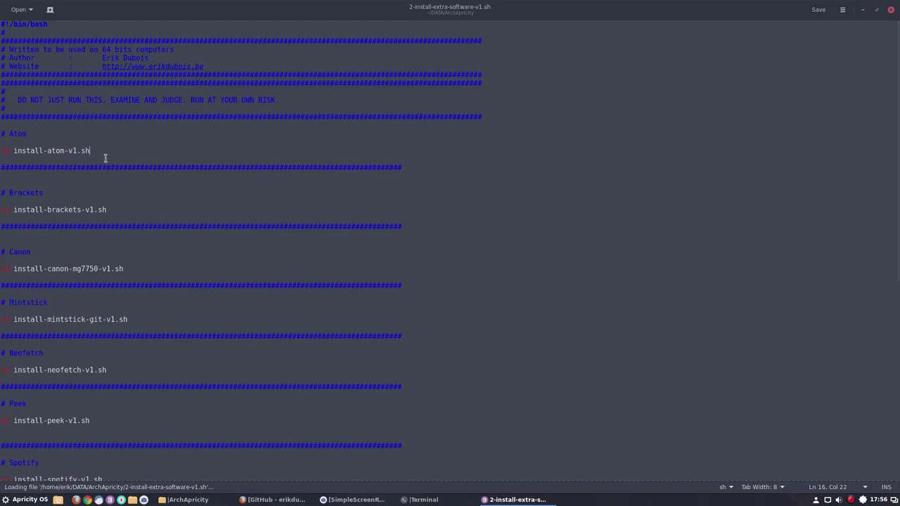
scroll(70, 128, "down", 2)
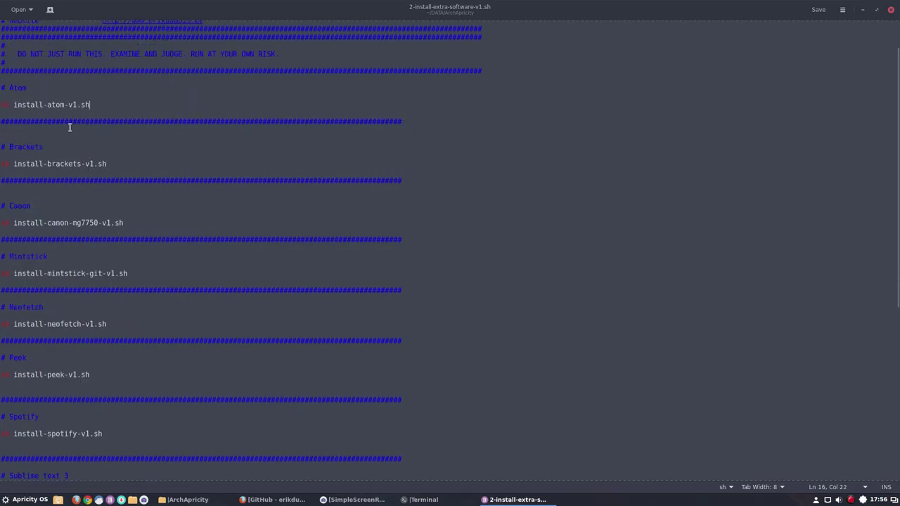
- Replace gedit's system fixed-width font with Monospace Regular 15 in Preferences
left_click(843, 10)
left_click(827, 152)
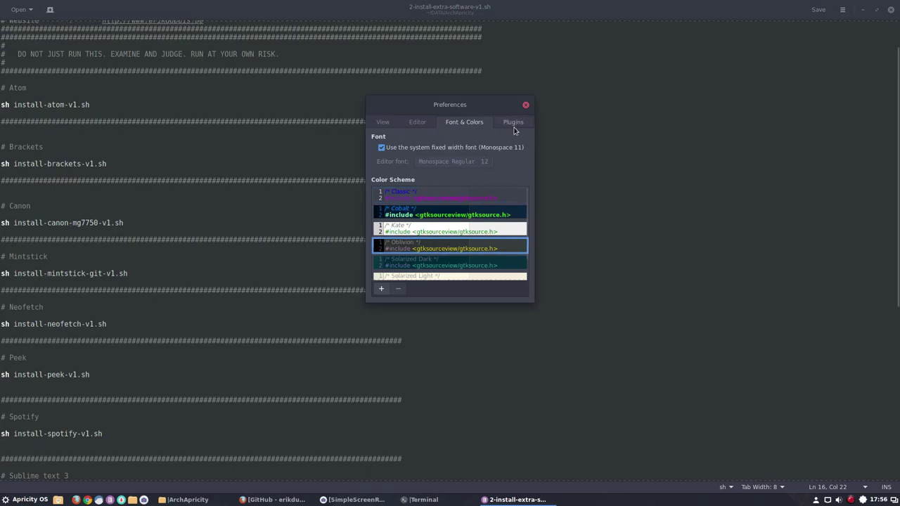
left_click(419, 149)
left_click(453, 162)
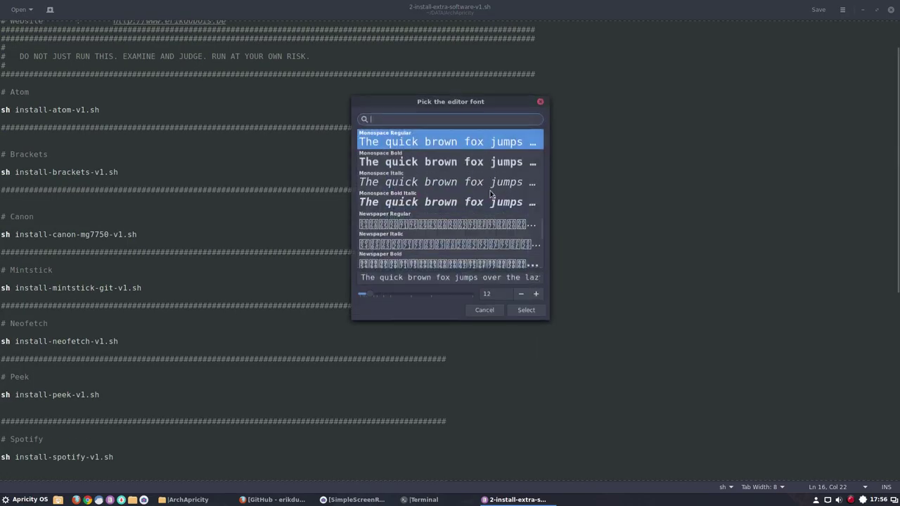
left_click(535, 295)
left_click(534, 295)
left_click(535, 295)
left_click(534, 296)
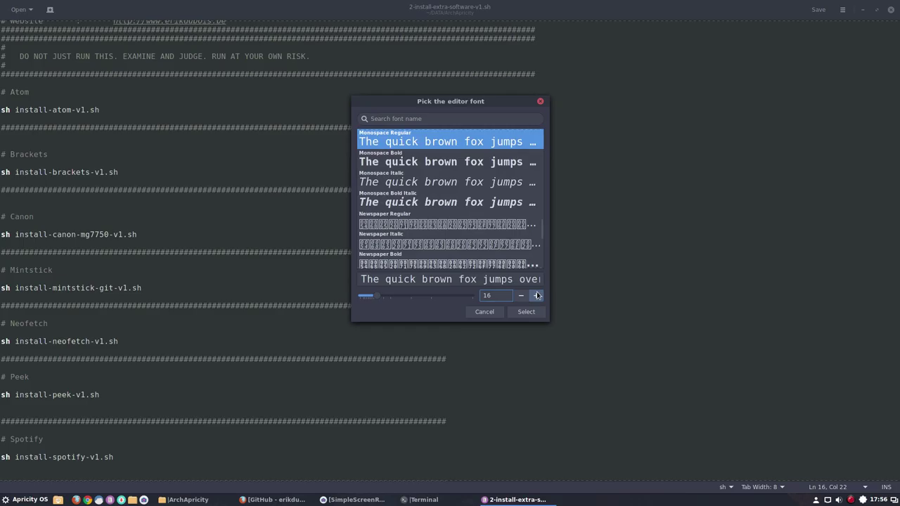
left_click(521, 295)
left_click(526, 312)
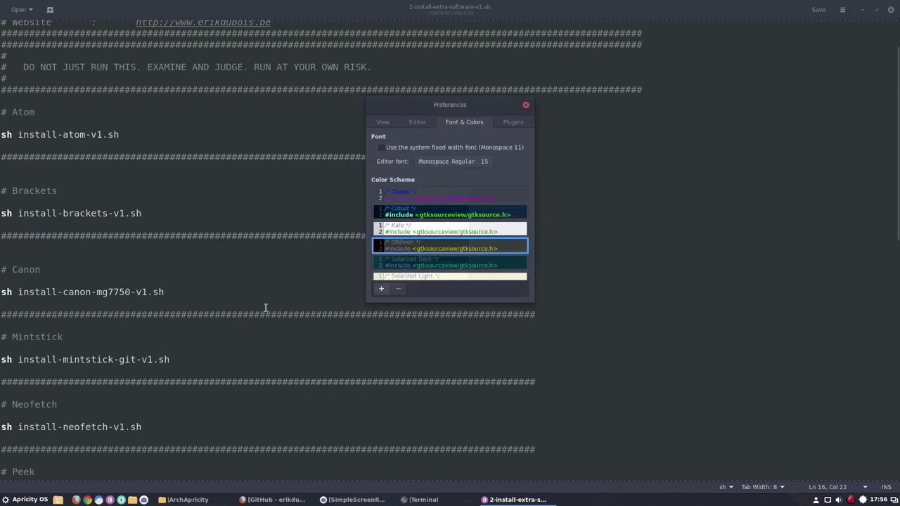
- Close Preferences and select the install-canon-mg7750 line in the script
left_click(526, 105)
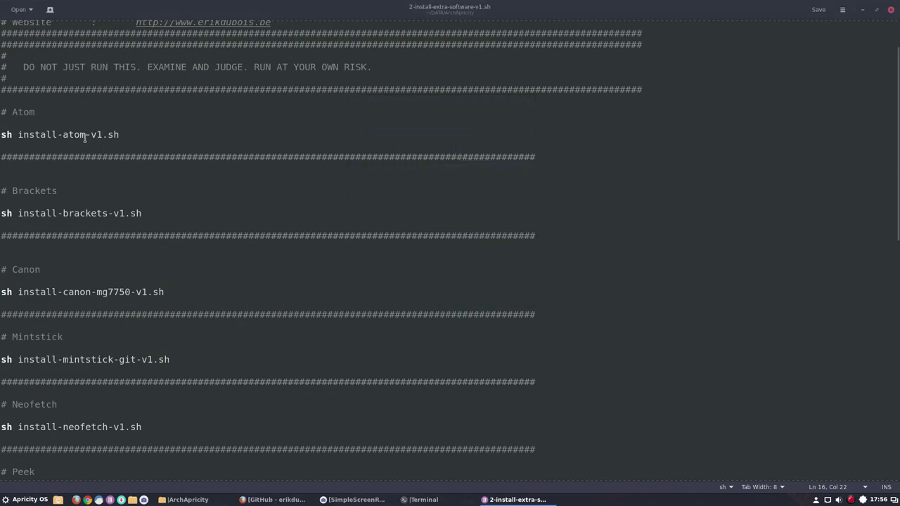
left_click(84, 187)
scroll(107, 268, "down", 1)
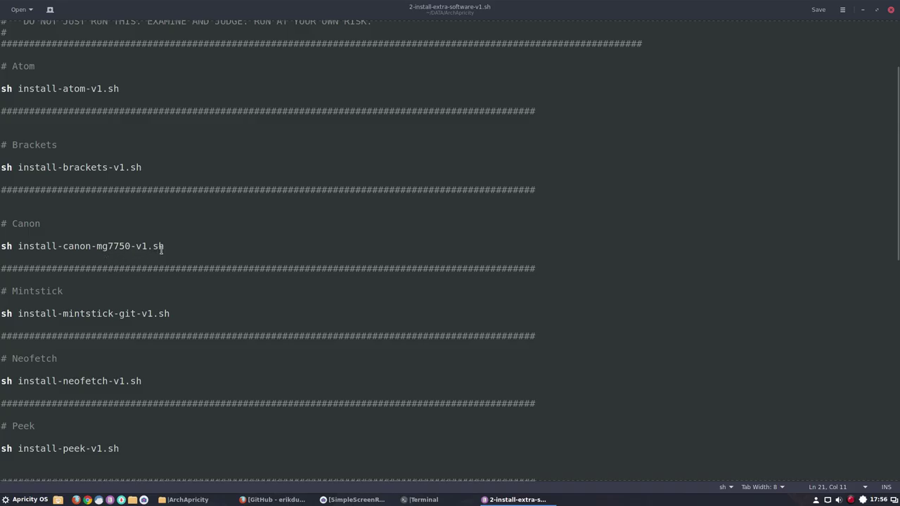
left_click_drag(162, 248, 1, 248)
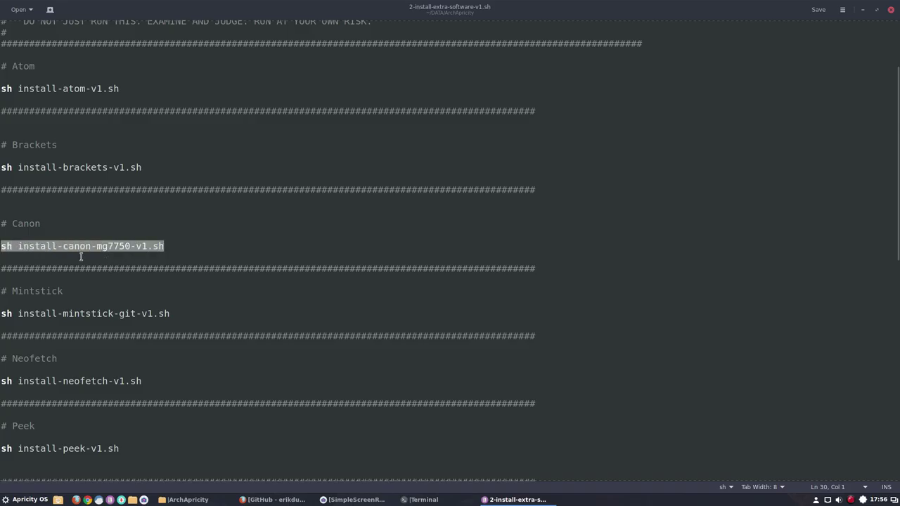
scroll(111, 258, "down", 3)
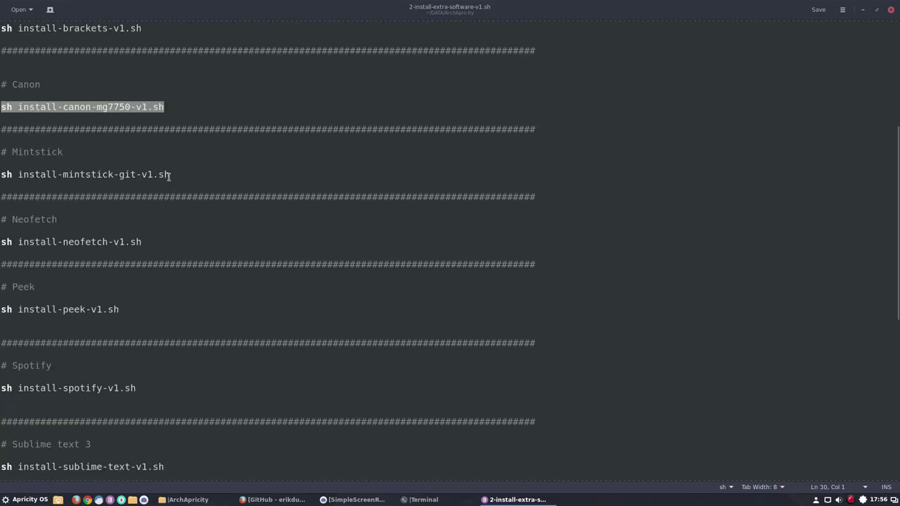
- Highlight the Mintstick line, read to the script's final echo lines, and close gedit
left_click_drag(169, 174, 1, 176)
left_click(82, 175)
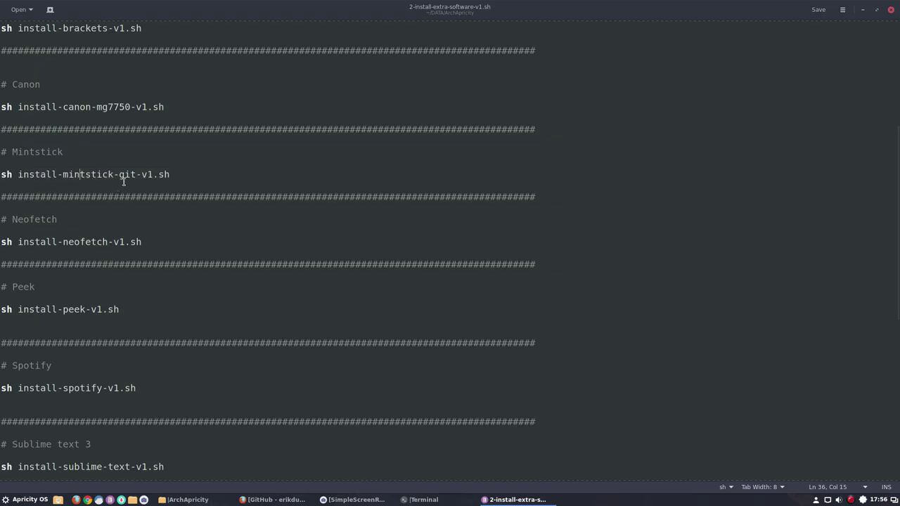
left_click_drag(115, 175, 57, 175)
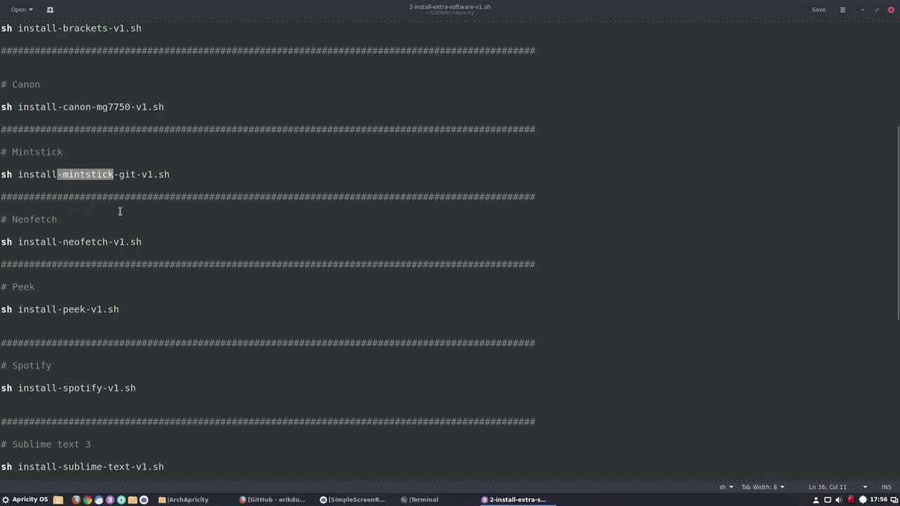
scroll(112, 214, "down", 3)
left_click(111, 211)
scroll(105, 239, "down", 8)
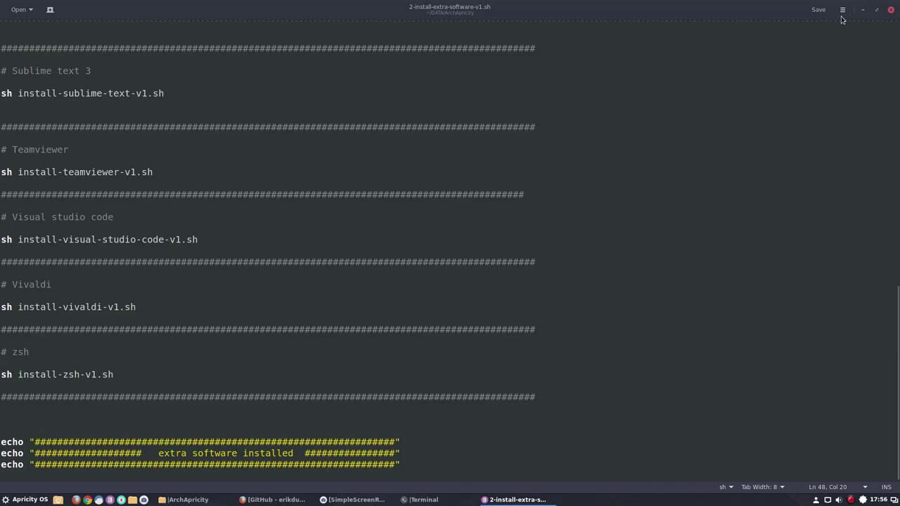
left_click(891, 10)
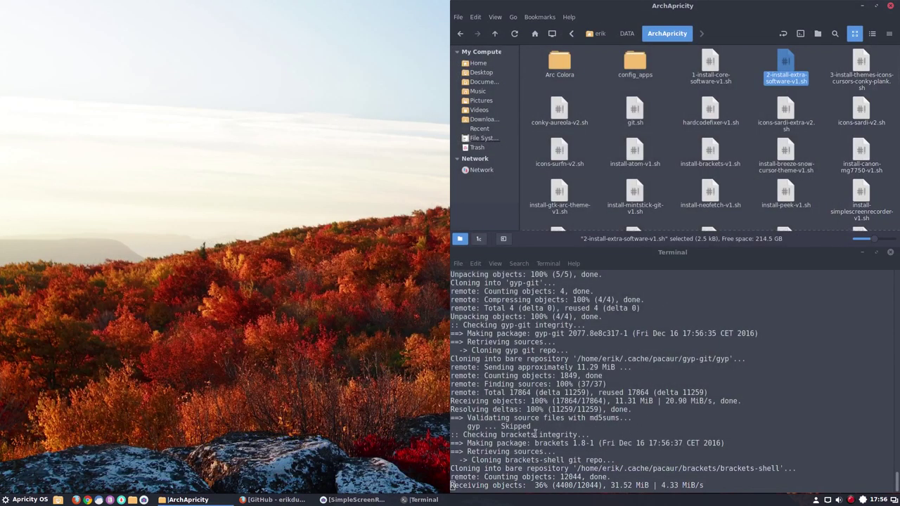
- Select install-brackets-v1.sh in Nemo and double-click it to launch
left_click_drag(501, 436, 536, 436)
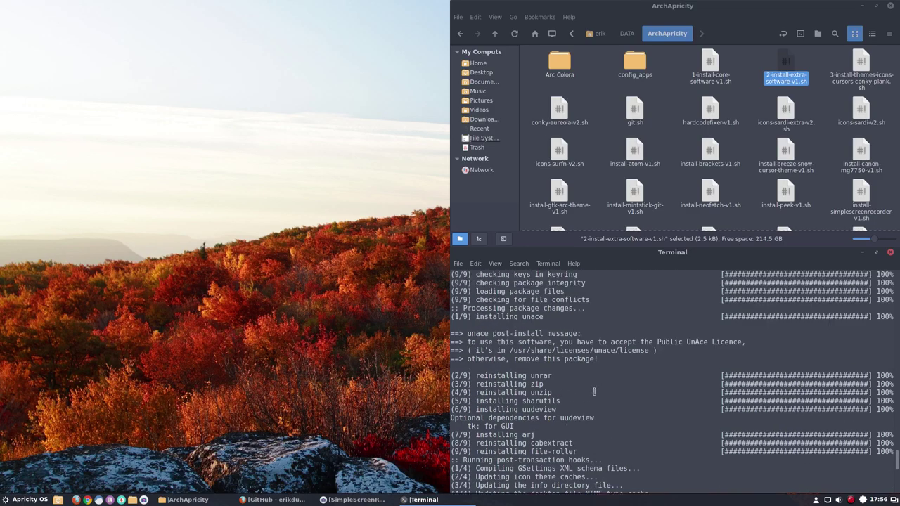
left_click(814, 65)
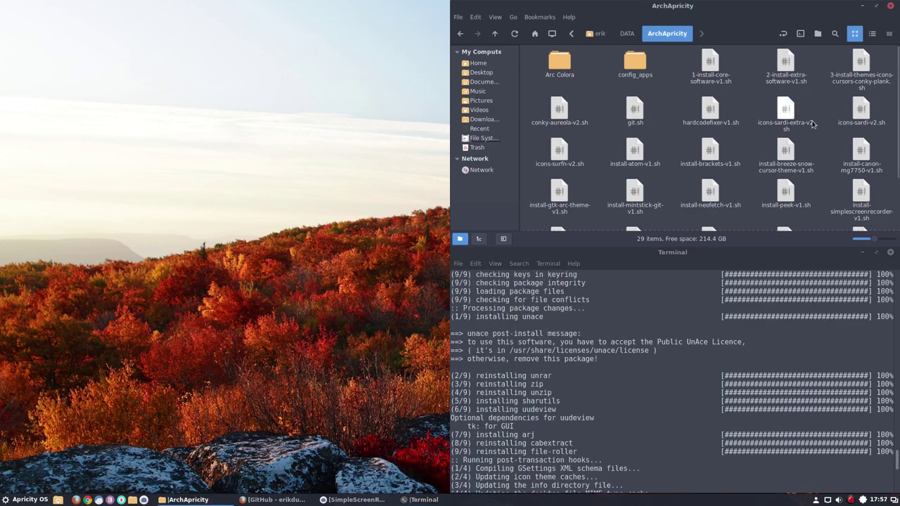
left_click(786, 64)
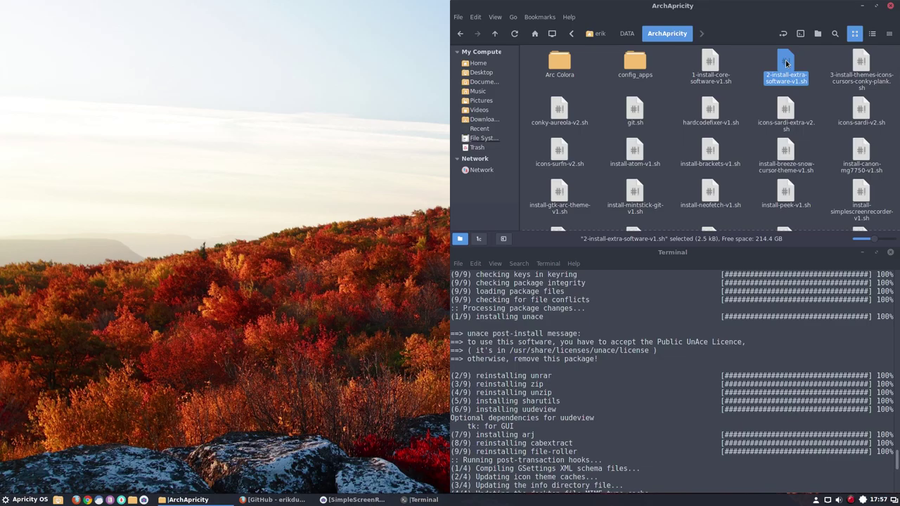
left_click(710, 158)
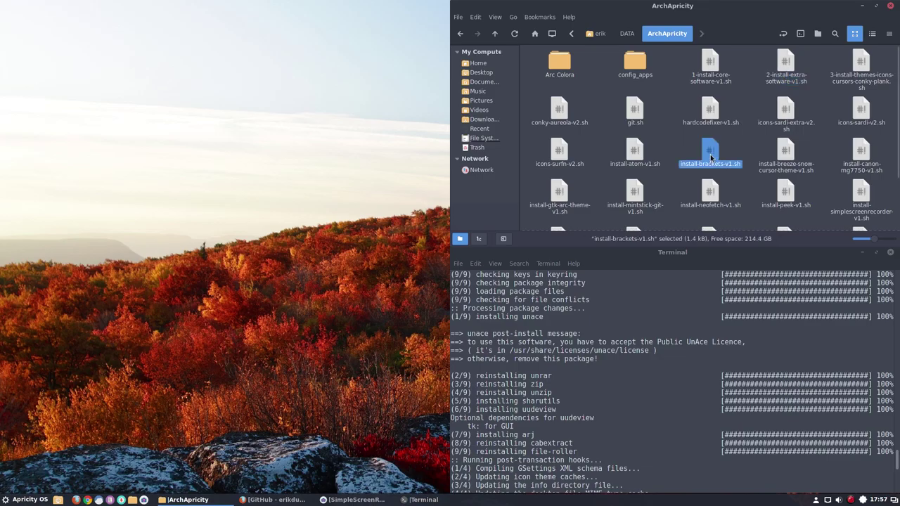
double_click(710, 158)
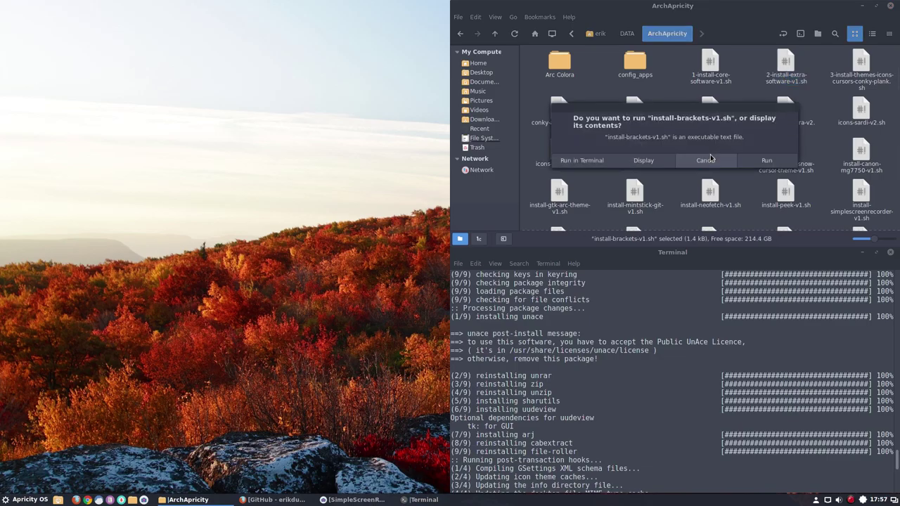
- Open install-brackets-v1.sh in gedit and highlight pacaur in its first helper check
left_click(635, 162)
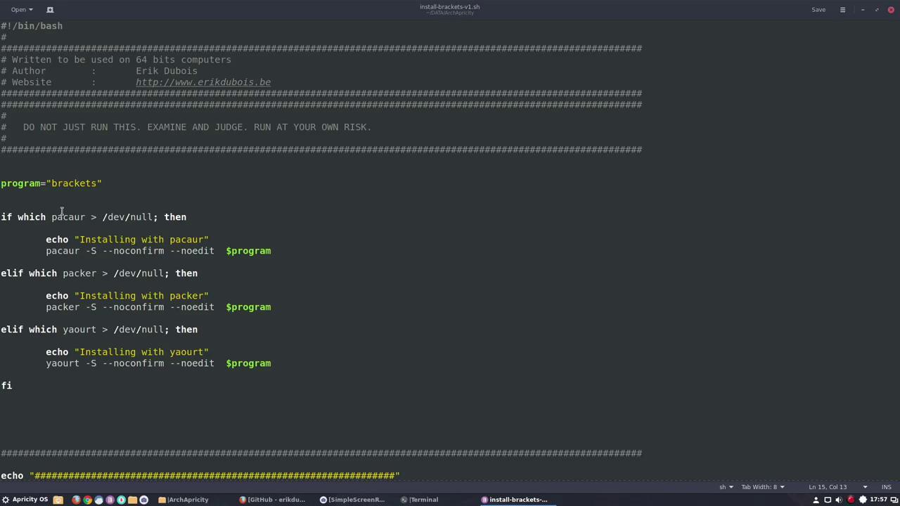
left_click(29, 217)
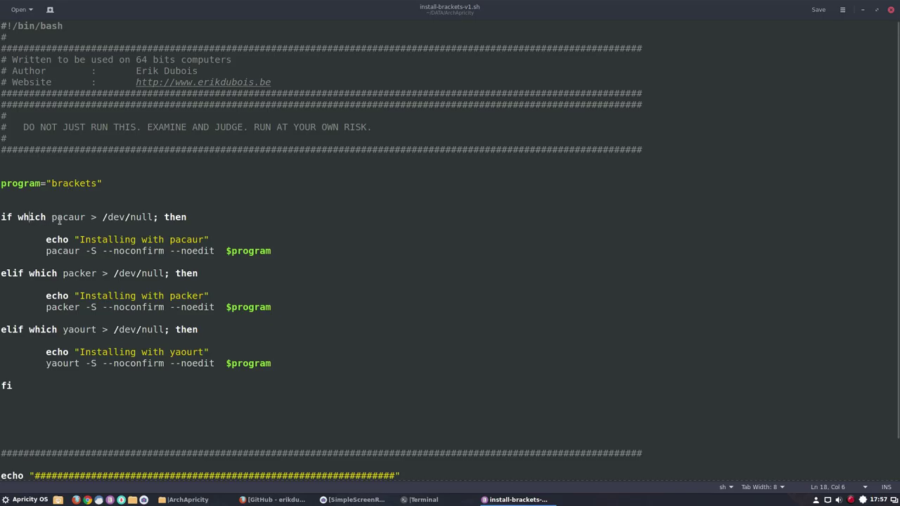
left_click(62, 218)
left_click_drag(51, 216, 85, 217)
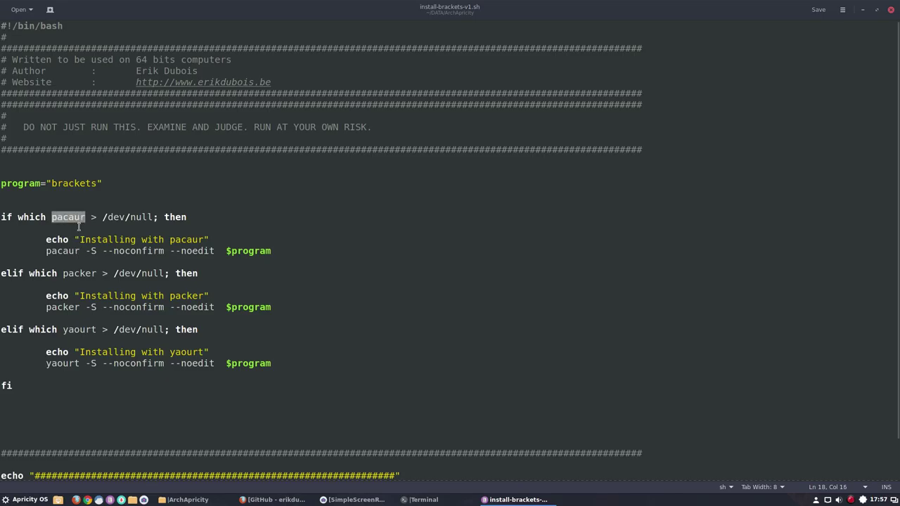
- Review the pacaur, packer and yaourt install fallbacks, highlighting the helper-detection block
left_click_drag(46, 250, 81, 251)
left_click(76, 273)
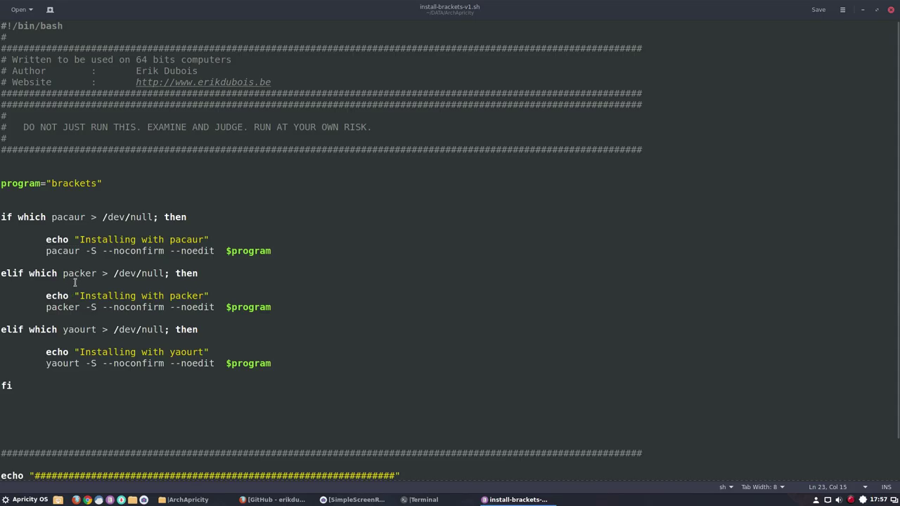
left_click(57, 307)
left_click(64, 363)
left_click_drag(24, 386, 1, 180)
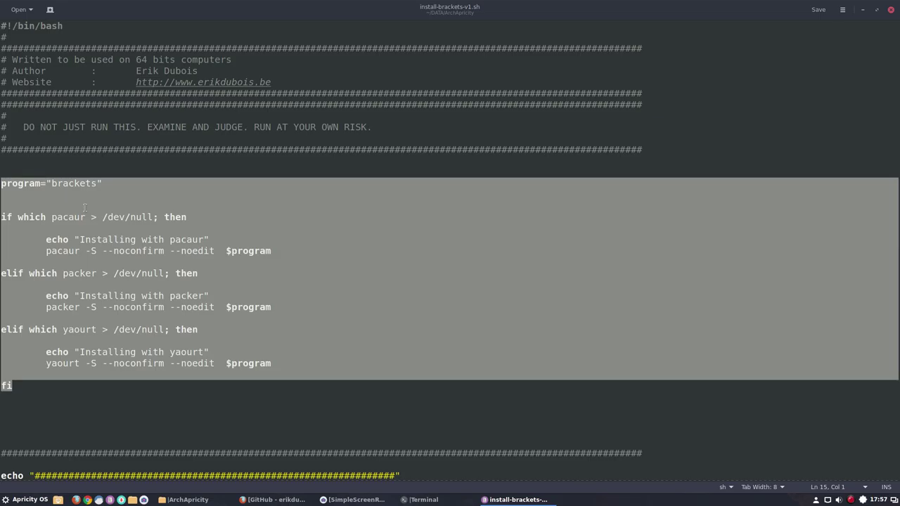
left_click_drag(28, 387, 1, 219)
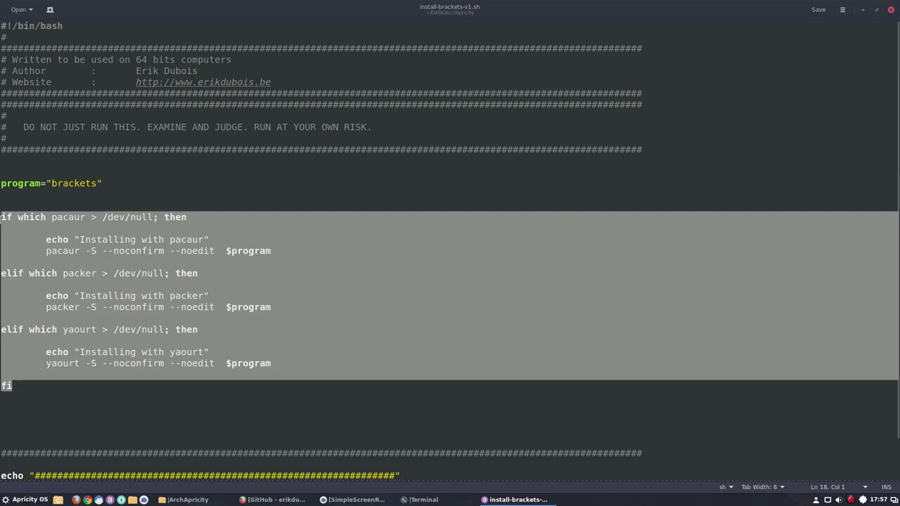
- Minimize gedit and abort the stuck brackets build with Ctrl+C so neofetch installs next
left_click(864, 10)
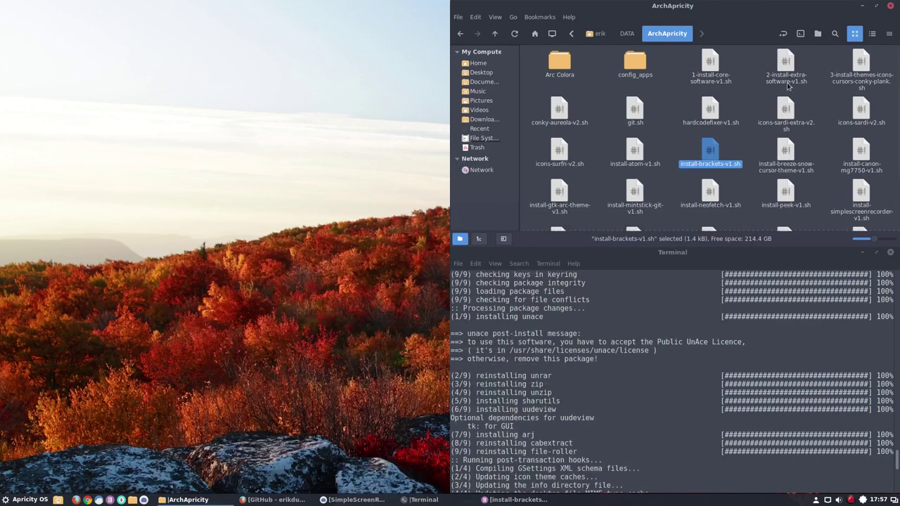
left_click(715, 63)
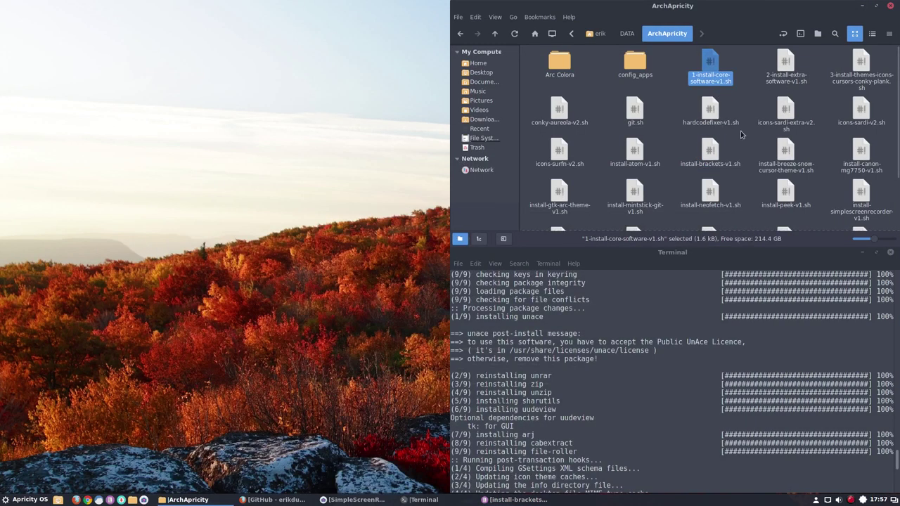
left_click(862, 62)
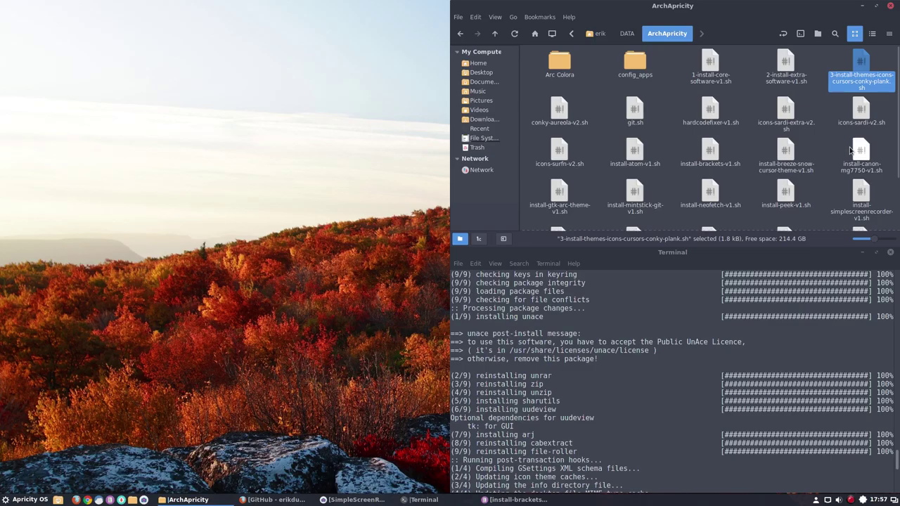
scroll(851, 150, "down", 2)
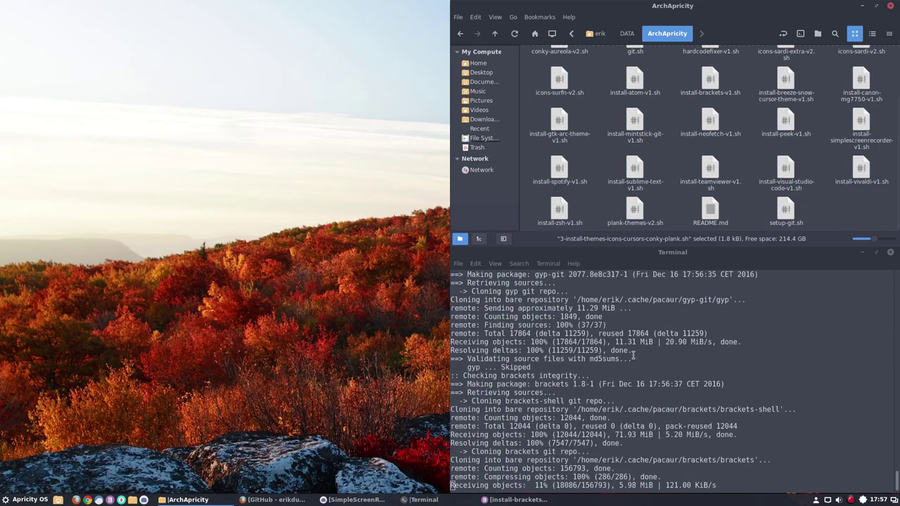
left_click_drag(507, 452, 543, 453)
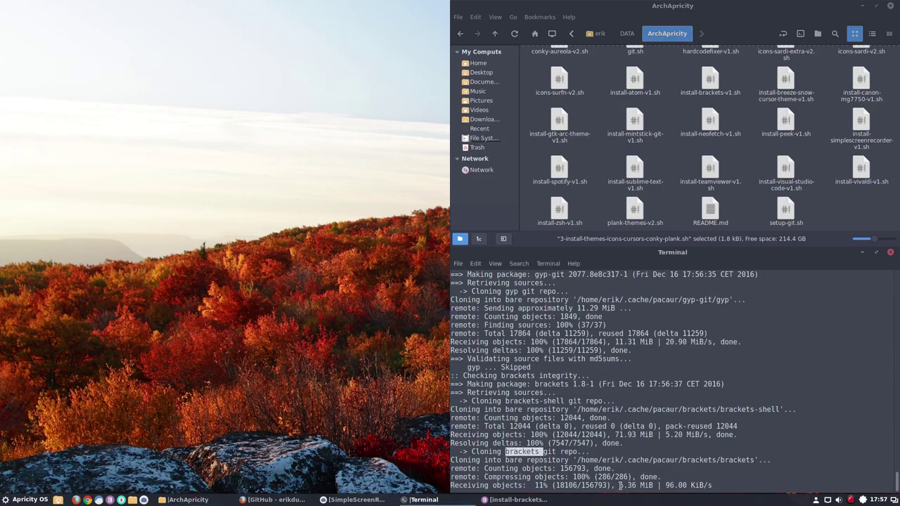
left_click(665, 485)
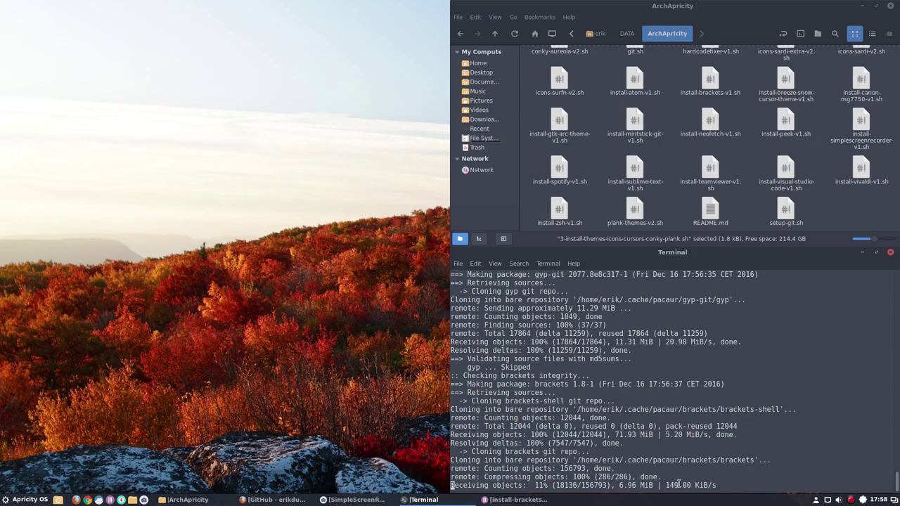
key("ctrl+c")
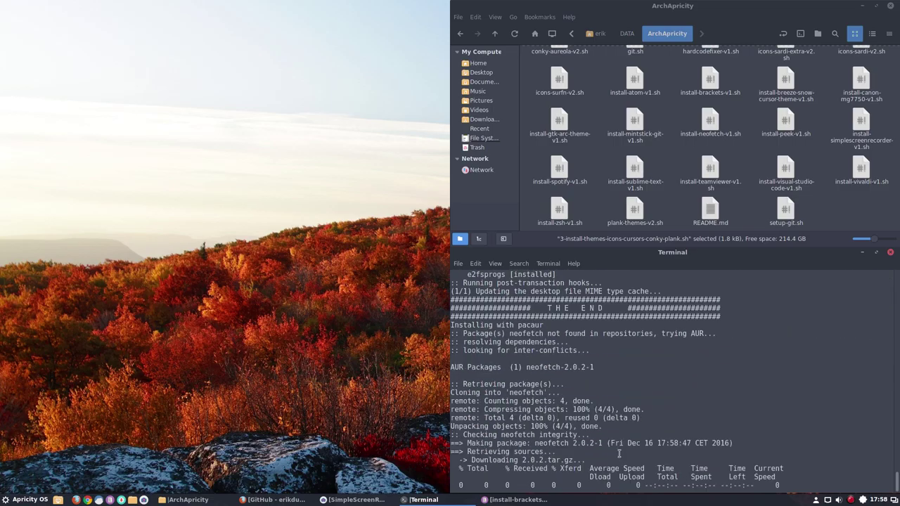
key("super")
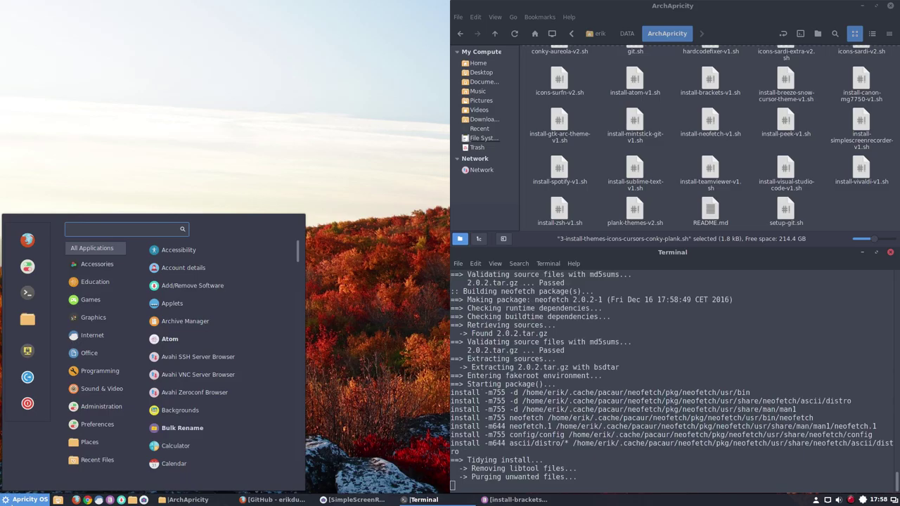
type("usbi")
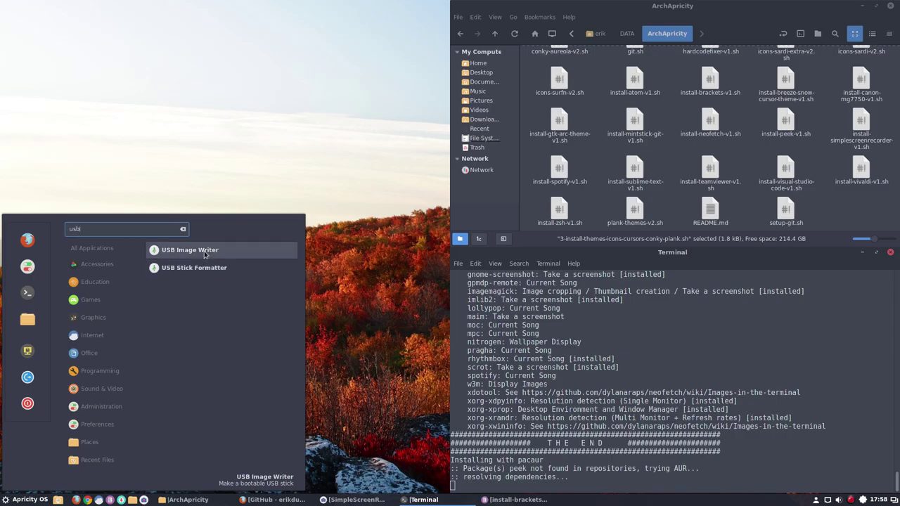
left_click(204, 251)
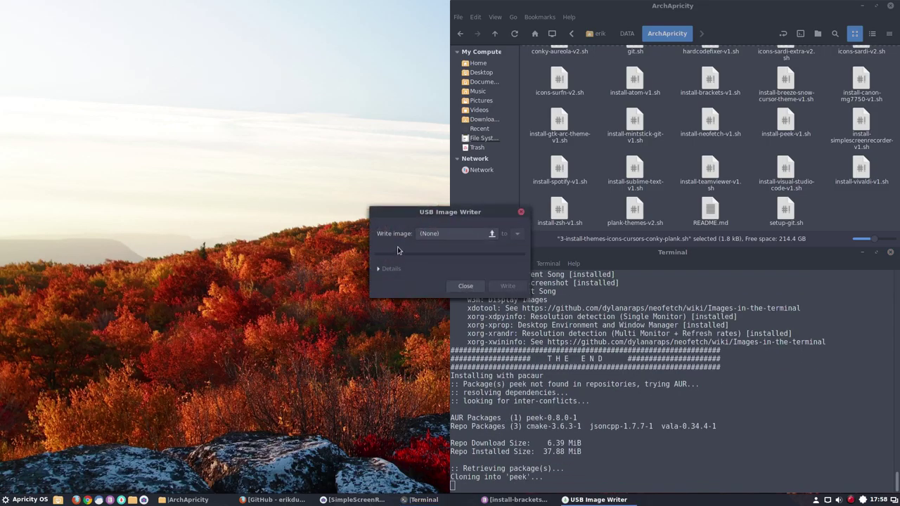
left_click(428, 234)
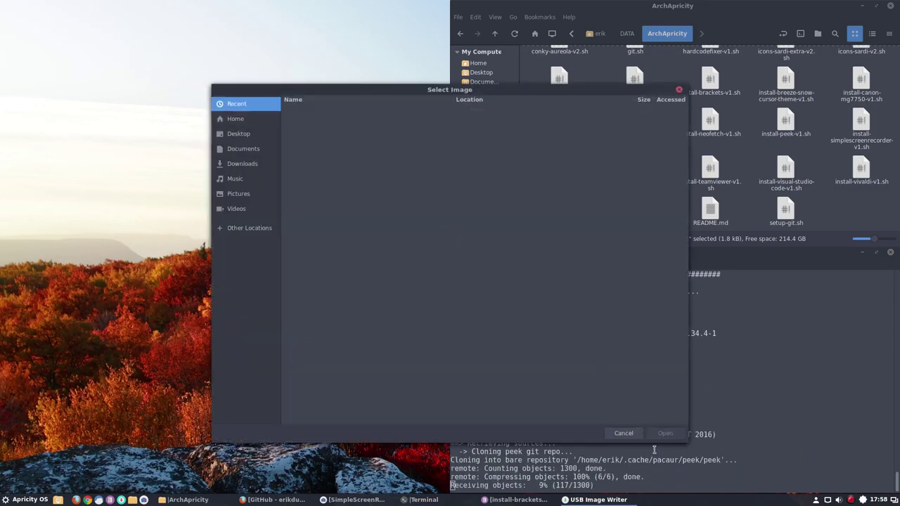
left_click(624, 433)
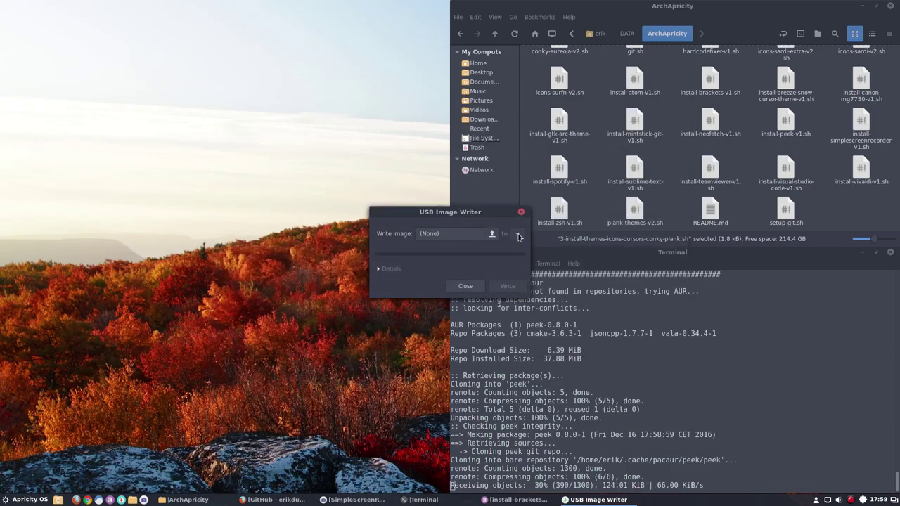
left_click(521, 212)
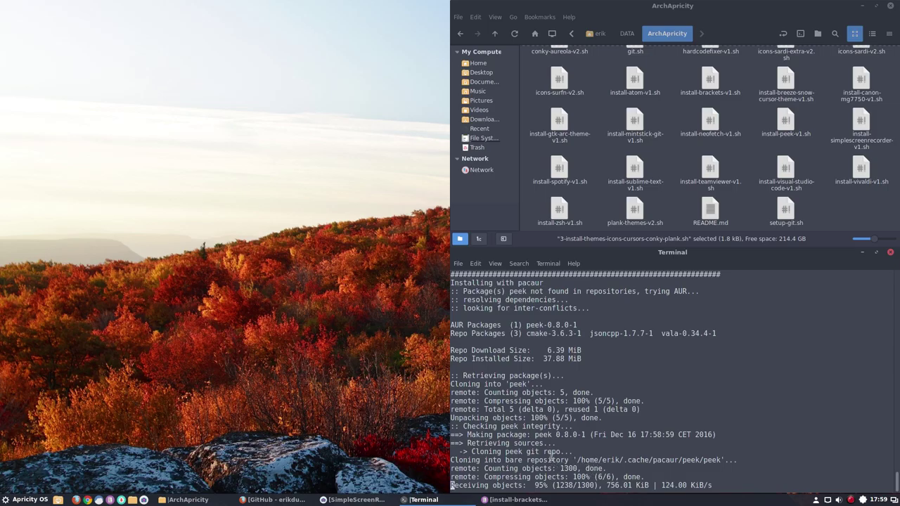
- Abort the slow peek download with Ctrl+C and let the script finish installing oh-my-zsh
left_click_drag(506, 385, 528, 386)
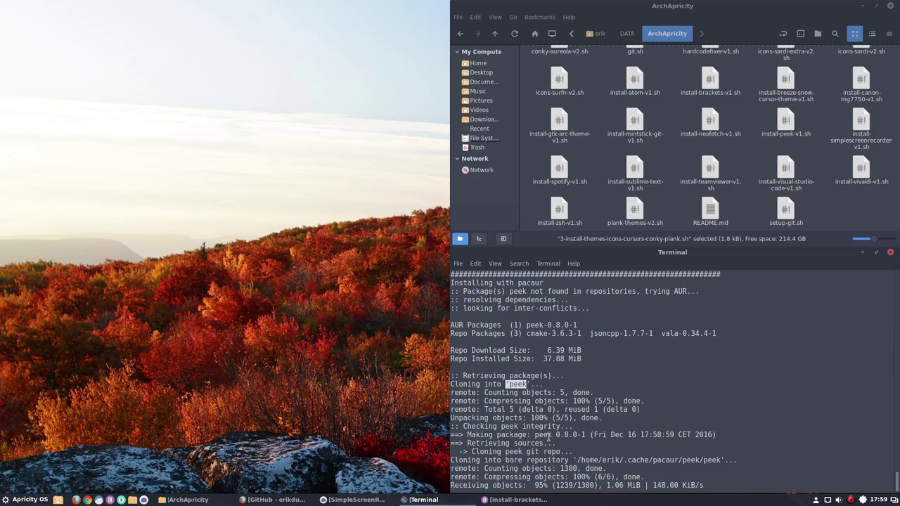
left_click(661, 481)
key("ctrl+c")
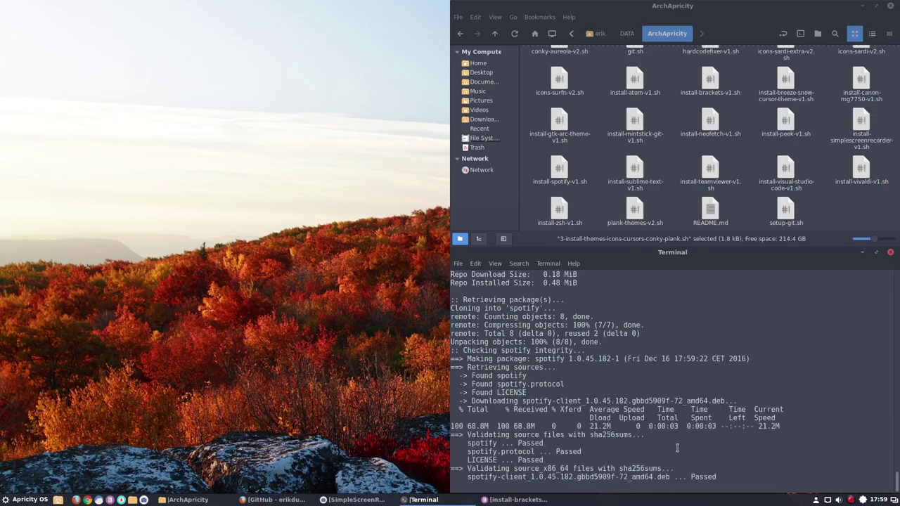
left_click_drag(728, 392, 718, 375)
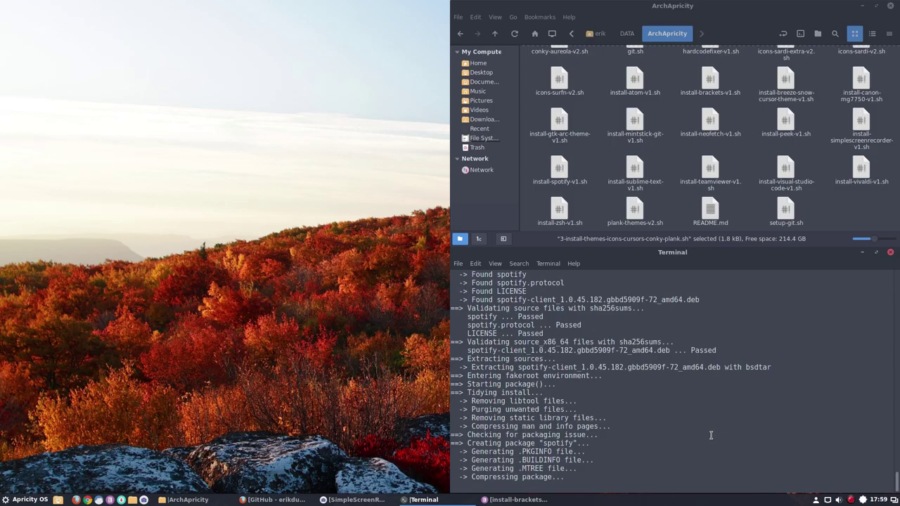
left_click(852, 500)
left_click(854, 447)
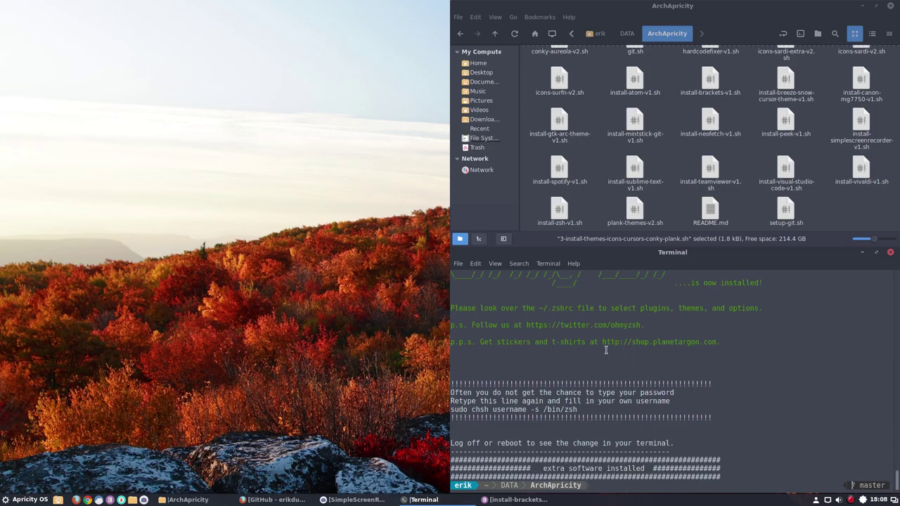
- Run sudo chsh for the user with /bin/zsh to make zsh the login shell
scroll(601, 359, "up", 3)
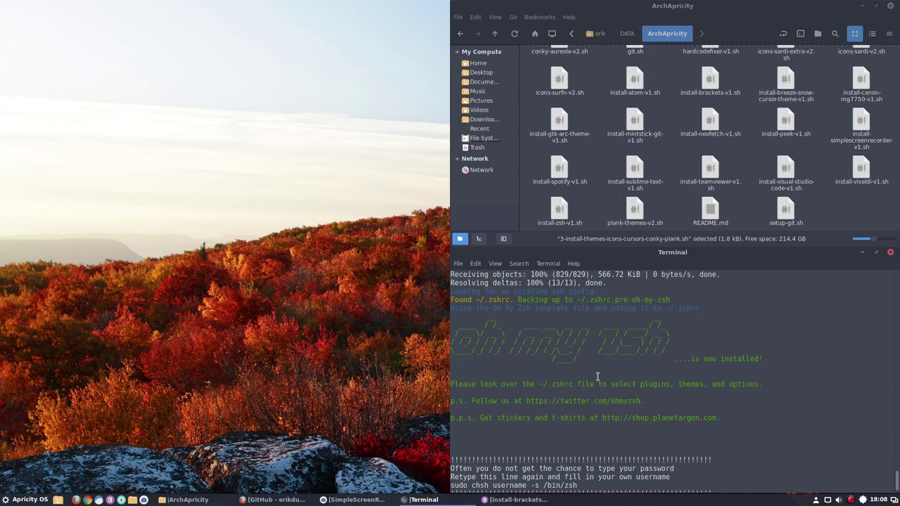
scroll(594, 436, "down", 3)
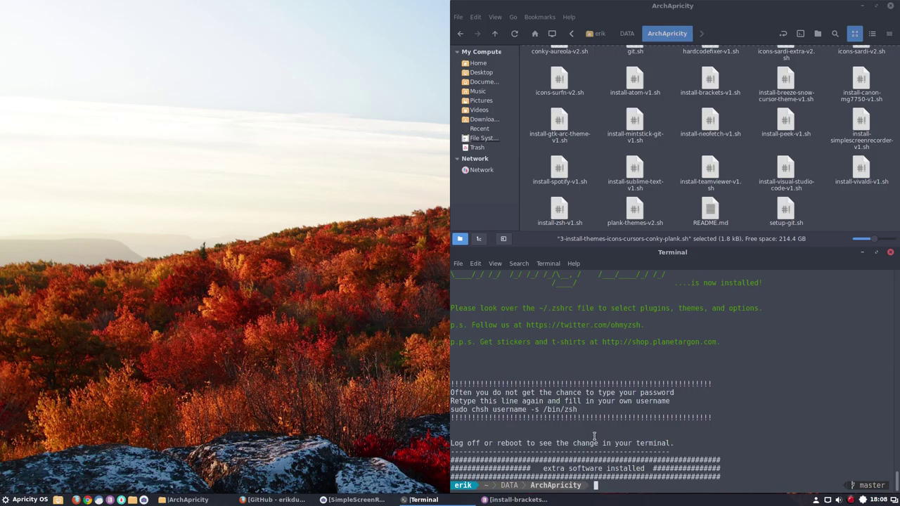
type("sudo chsh erik -s /bin/zsh")
key("Return")
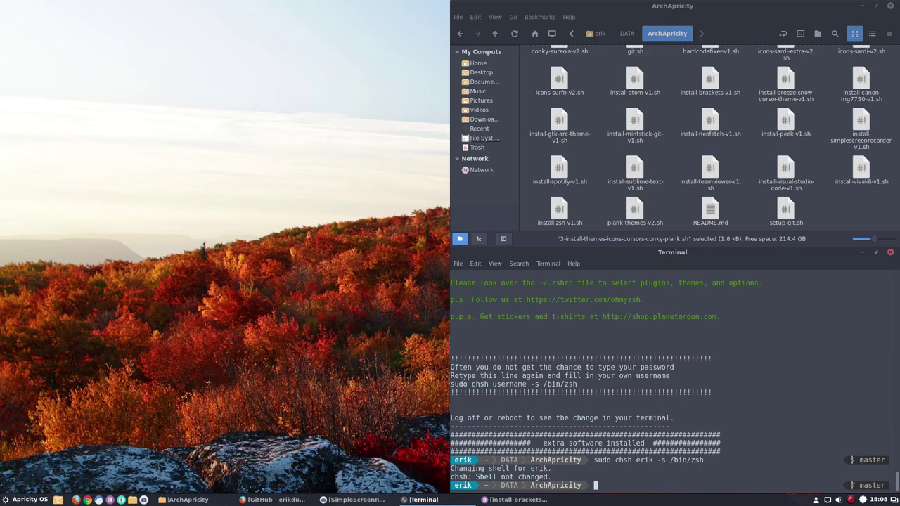
- Start a plain sh shell, then close the terminal window
type("sh")
key("Return")
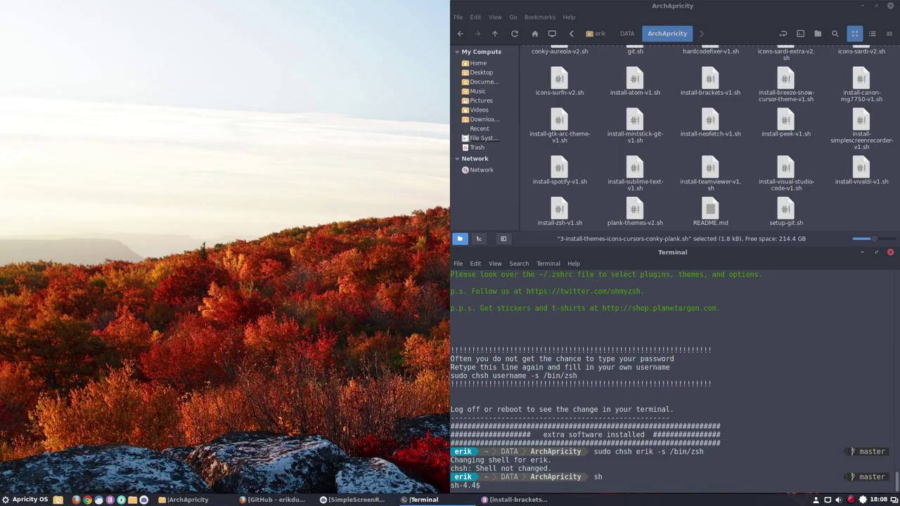
scroll(619, 384, "up", 7)
scroll(718, 328, "down", 3)
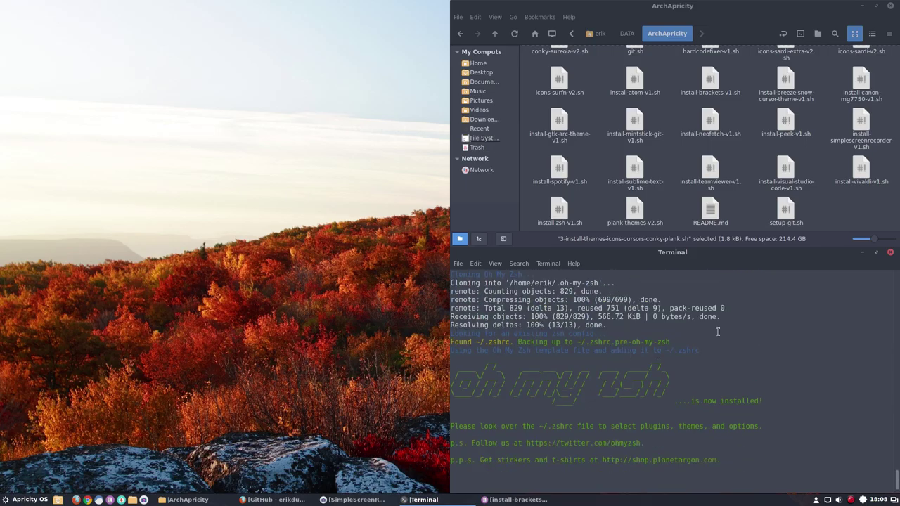
left_click(890, 252)
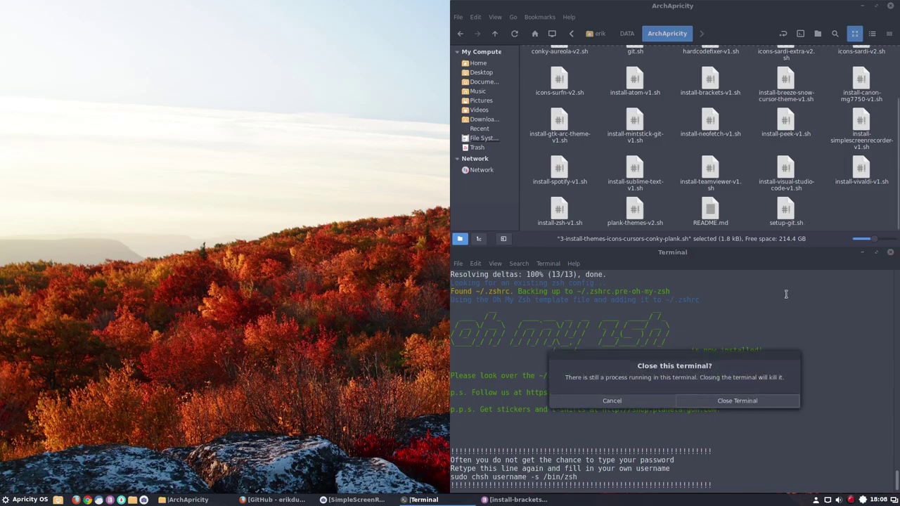
- Confirm closing the terminal and open a new one in ArchApricity, moved to the lower right
left_click(743, 401)
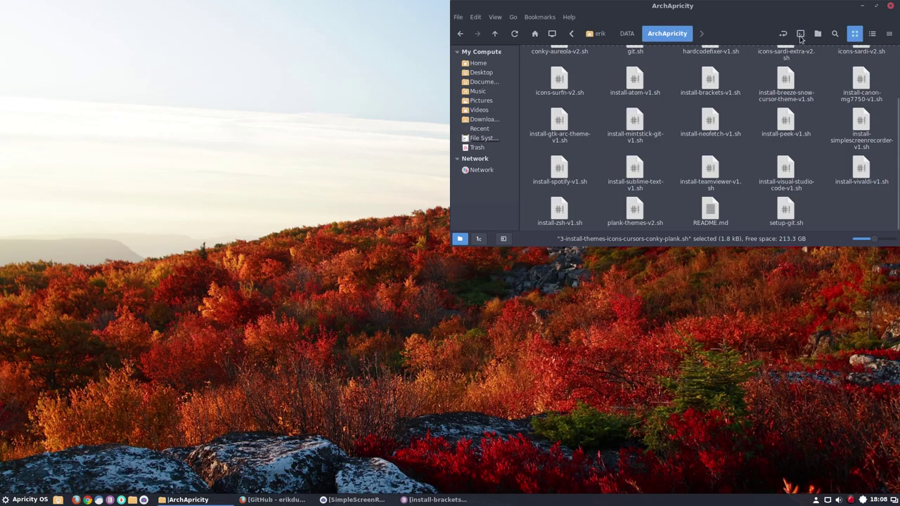
key("F4")
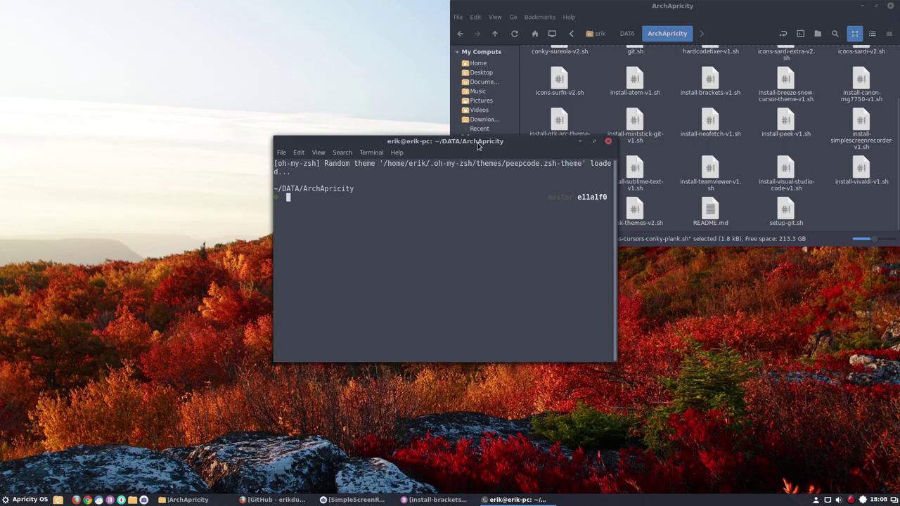
left_click_drag(520, 167, 899, 491)
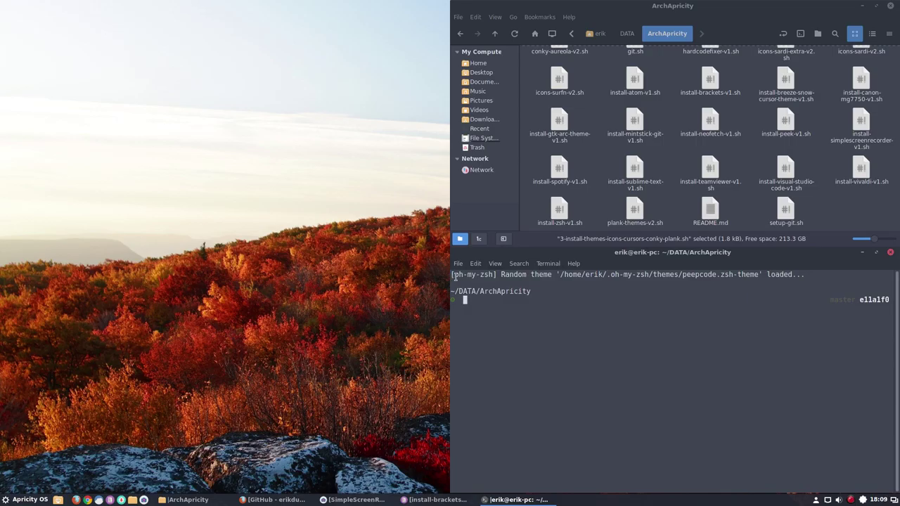
left_click_drag(501, 274, 552, 276)
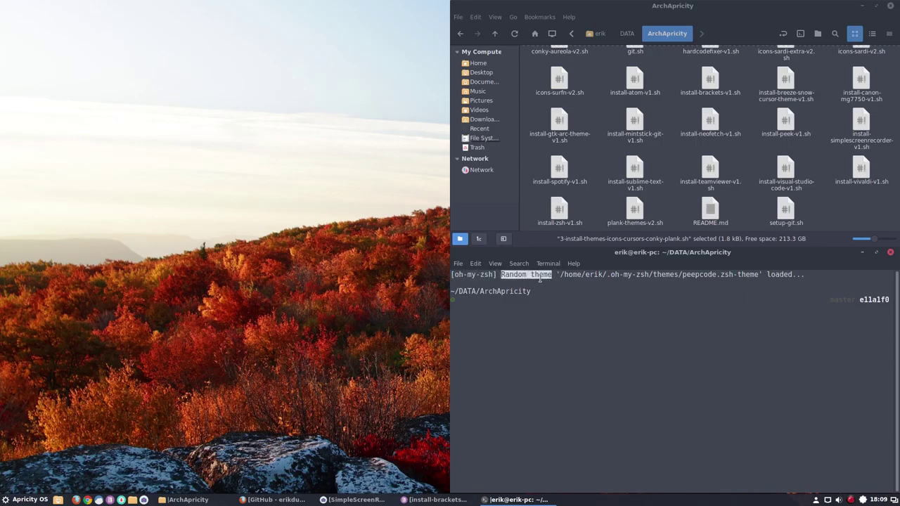
- Replace it with a fresh zsh terminal tiled in the lower-right quarter, showing the blinks theme
left_click(891, 252)
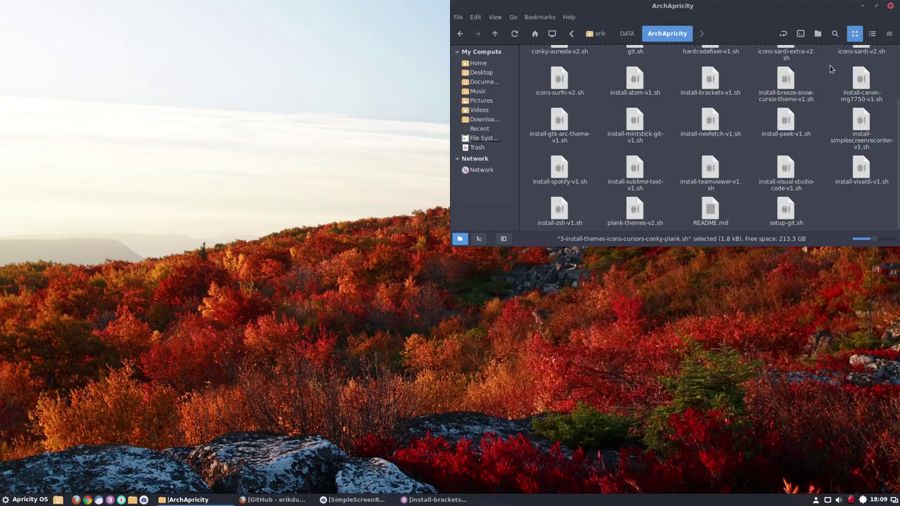
left_click(800, 33)
left_click_drag(492, 144, 899, 503)
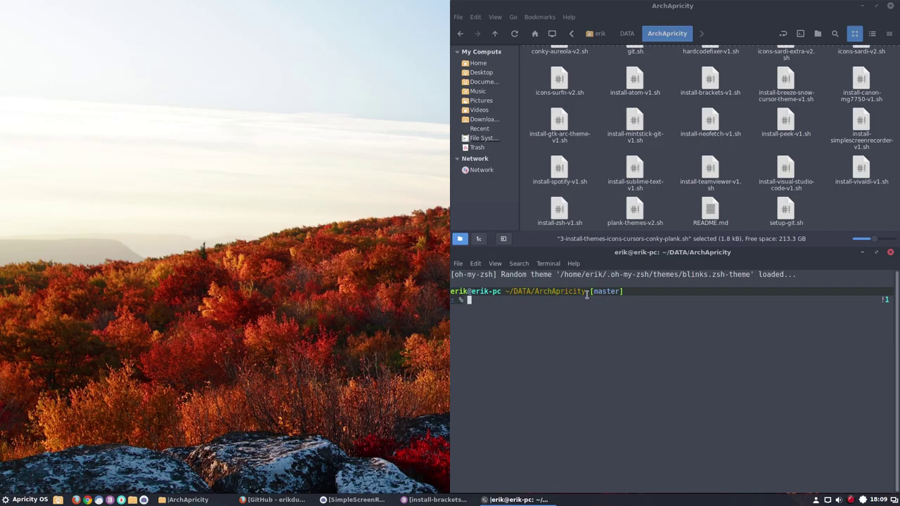
left_click_drag(607, 275, 649, 275)
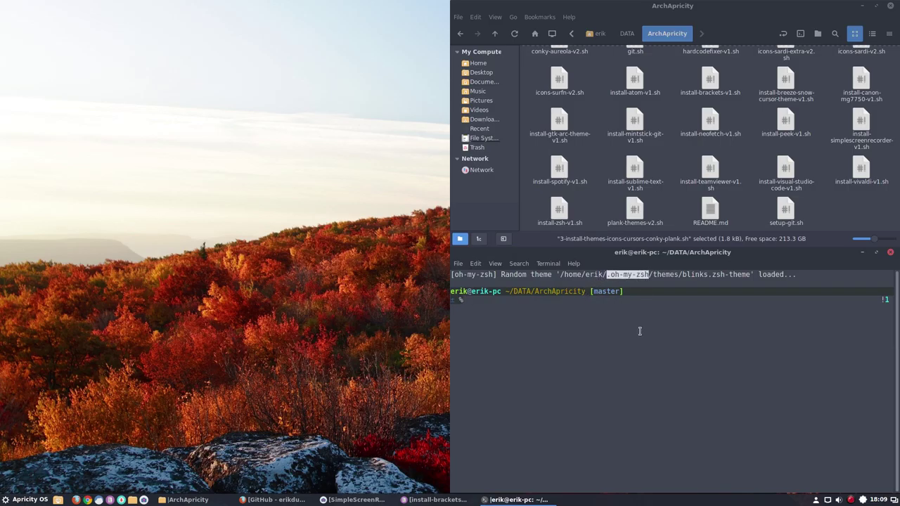
left_click(638, 333)
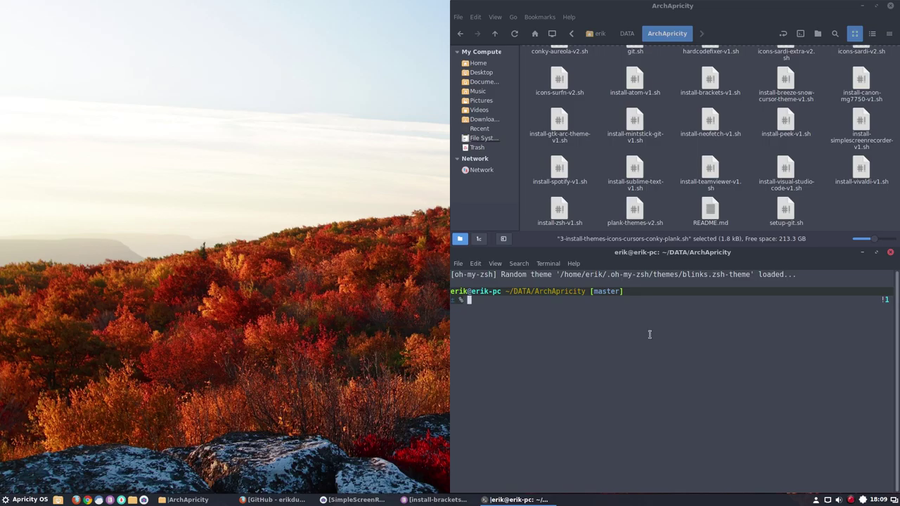
scroll(772, 112, "up", 3)
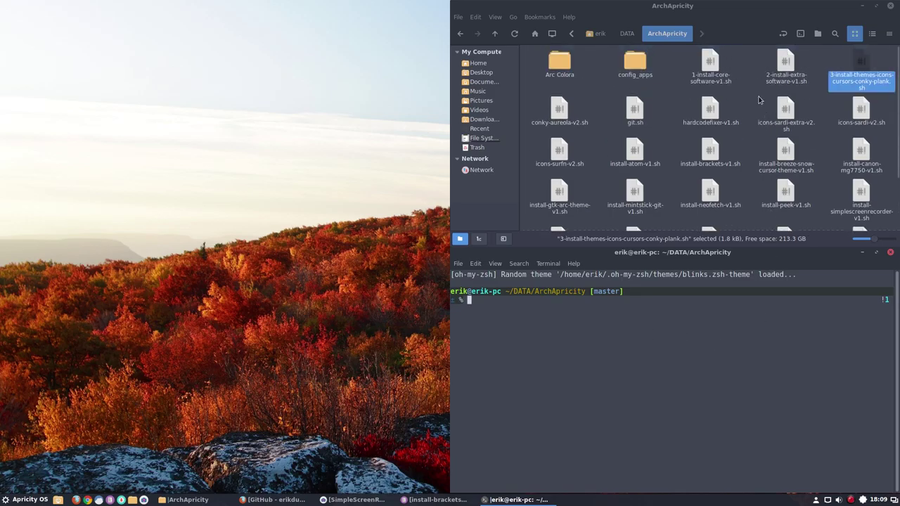
left_click(710, 65)
left_click(782, 66)
left_click(854, 81)
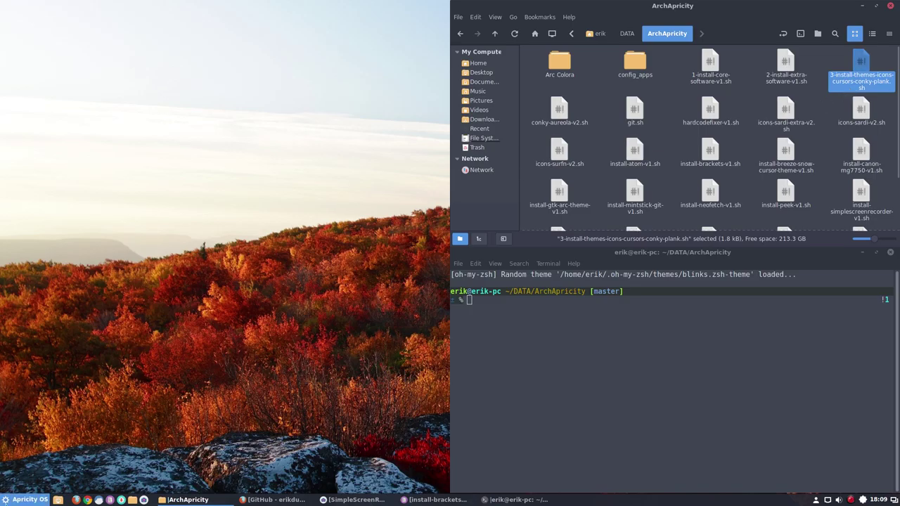
left_click(28, 500)
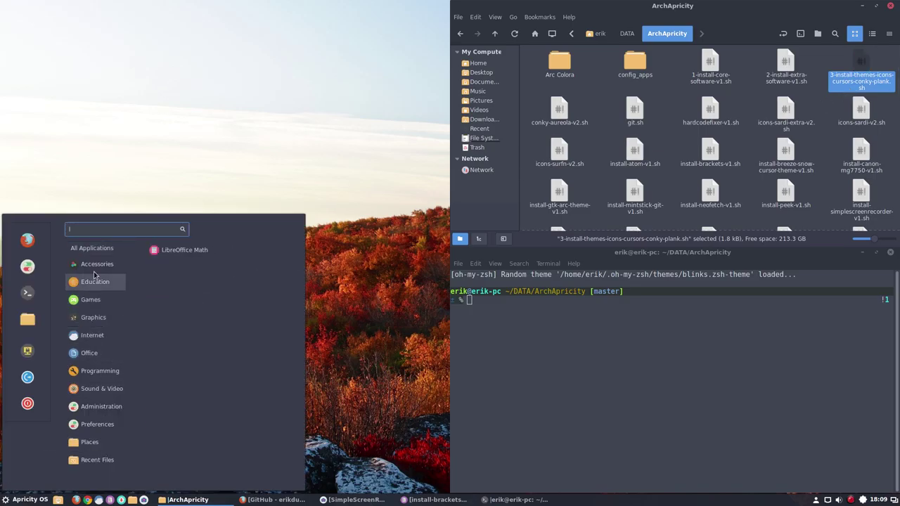
scroll(180, 303, "down", 15)
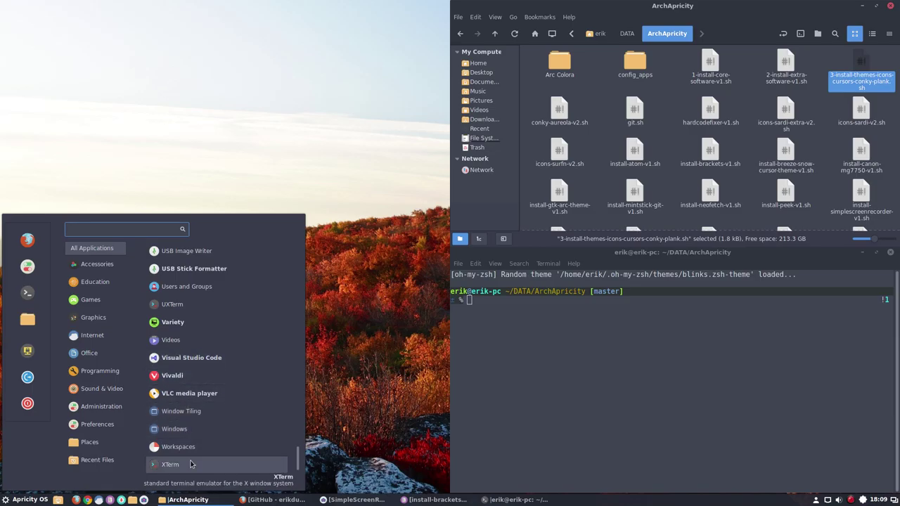
scroll(187, 453, "up", 3)
scroll(190, 413, "up", 2)
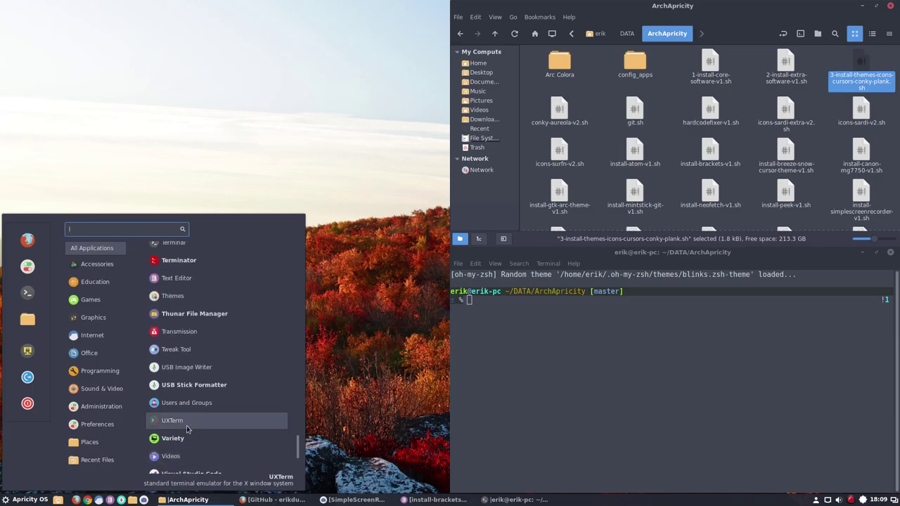
scroll(187, 429, "down", 5)
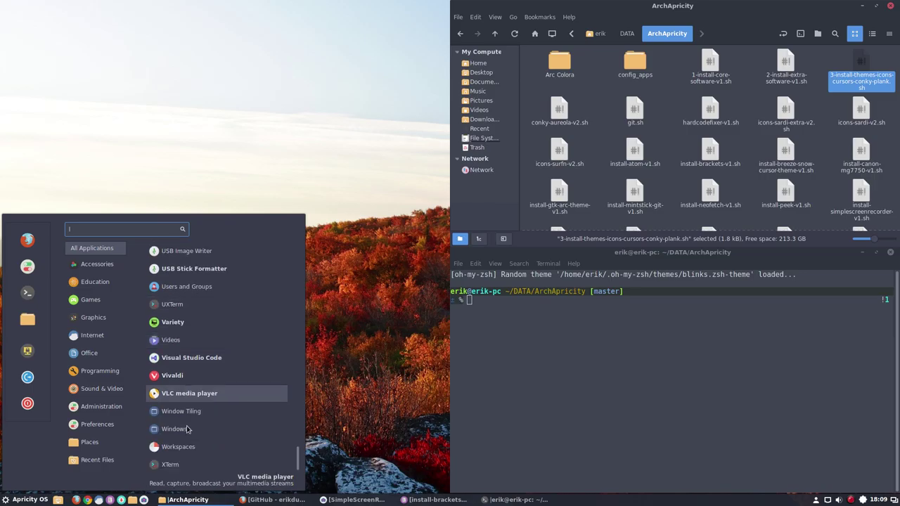
scroll(187, 429, "up", 10)
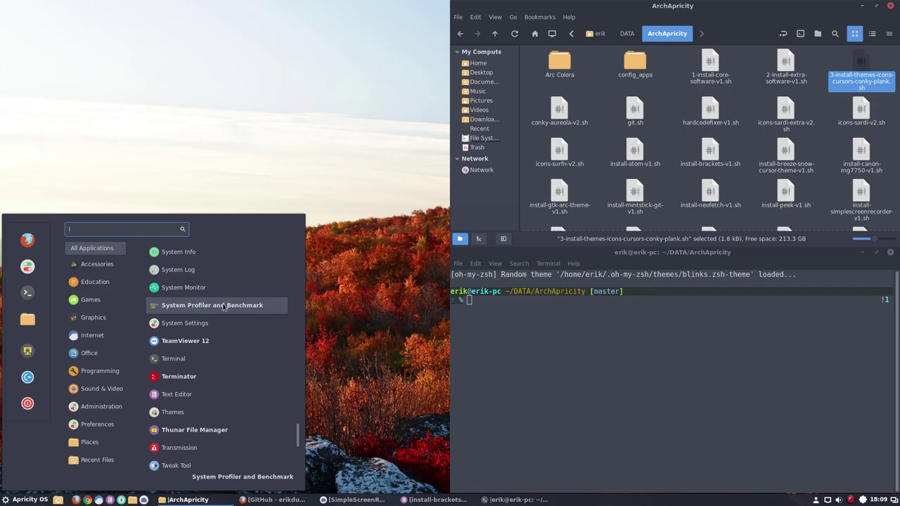
- Run hardcodefixer-v1.sh via ./hard with Tab completion, entering the sudo password
left_click(710, 108)
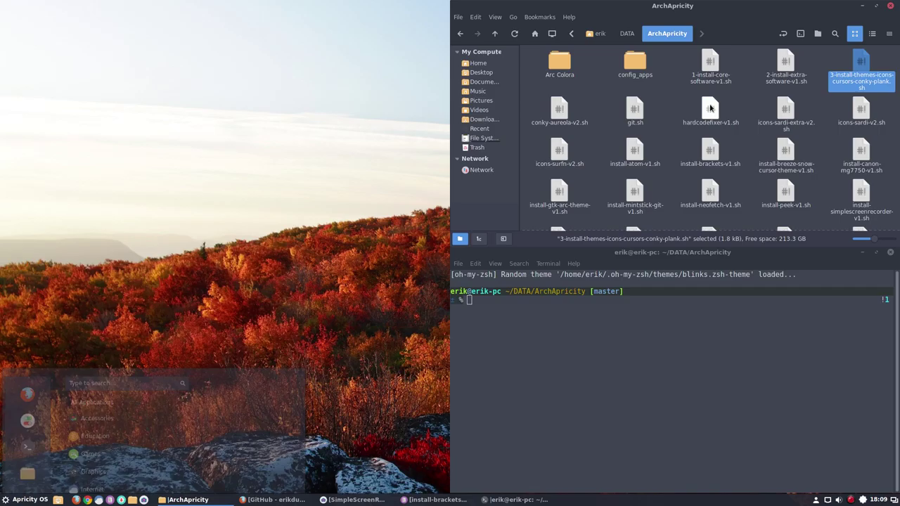
left_click(710, 108)
left_click(647, 345)
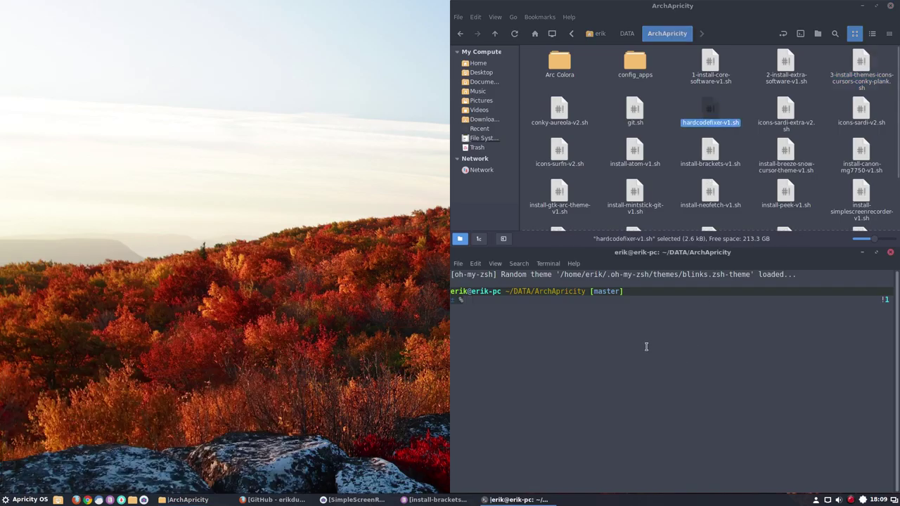
type("./hard")
key("Tab")
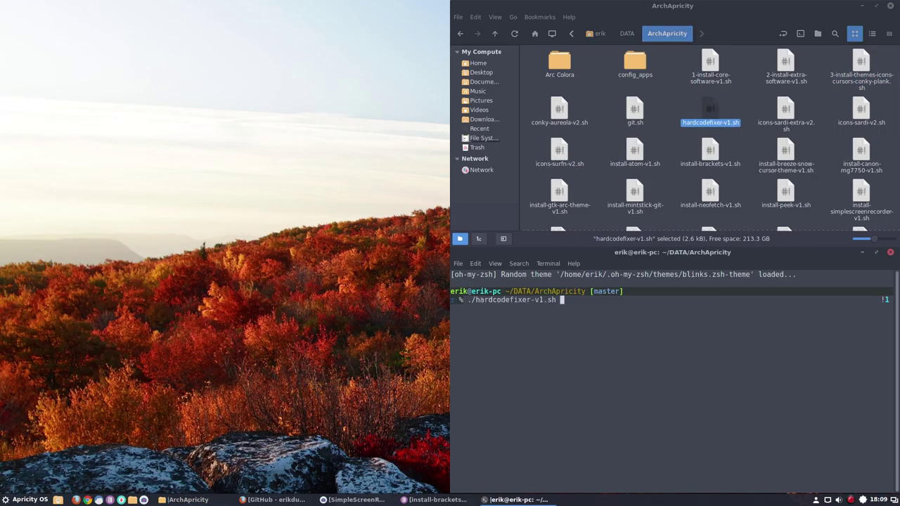
key("Return")
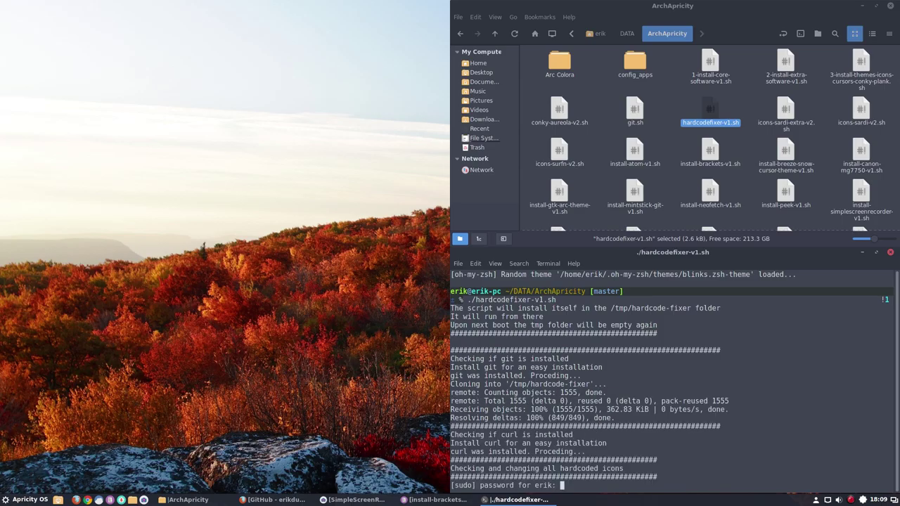
key("Return")
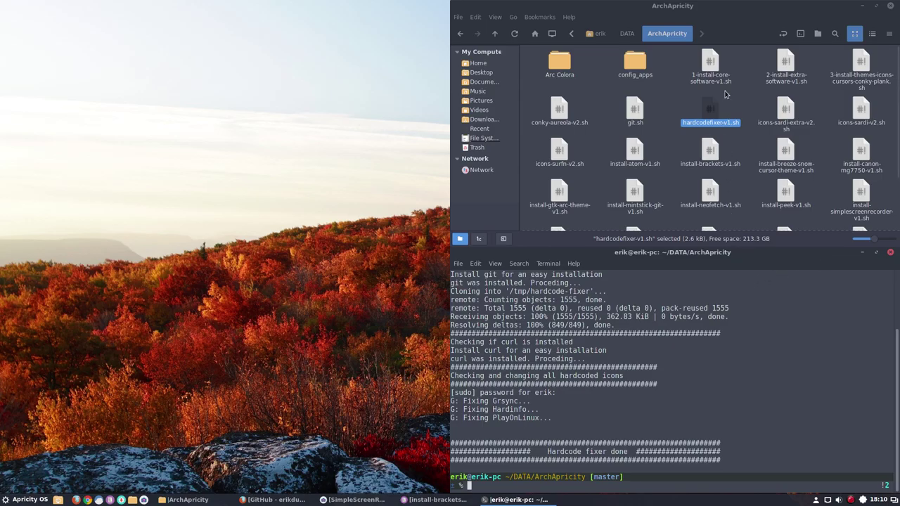
left_click(744, 107)
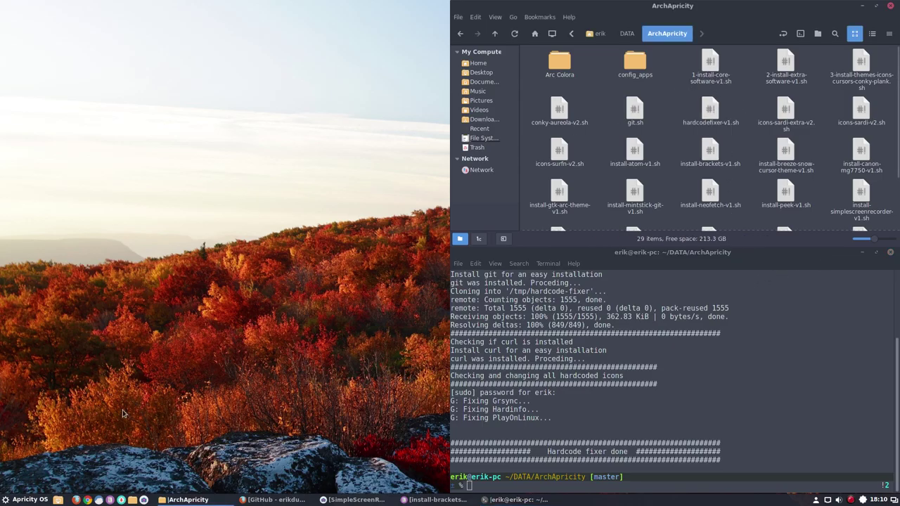
left_click(33, 499)
- In System Settings > Themes, set window borders and controls to Arc-Dark
left_click(28, 270)
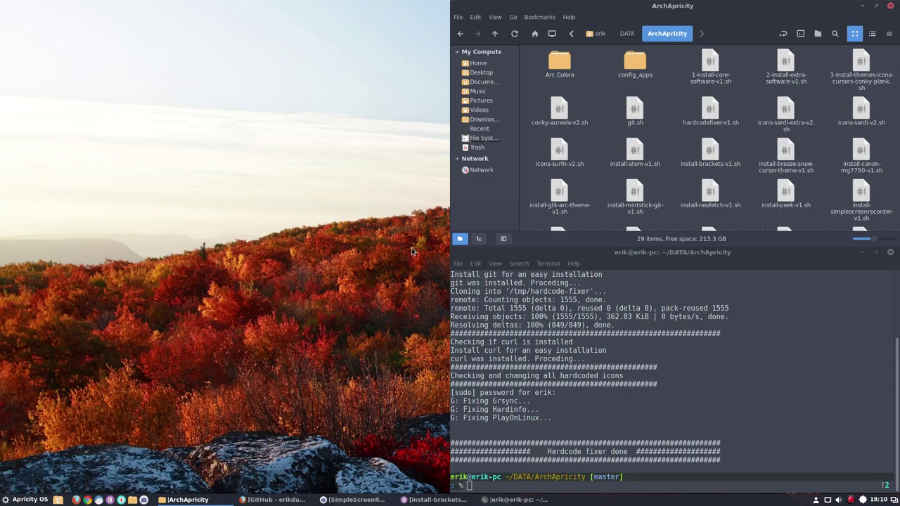
left_click(471, 181)
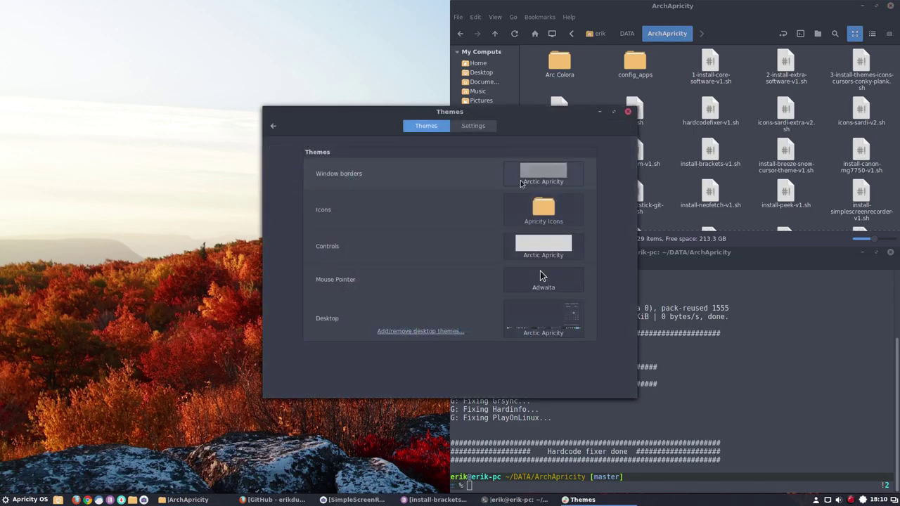
left_click(541, 181)
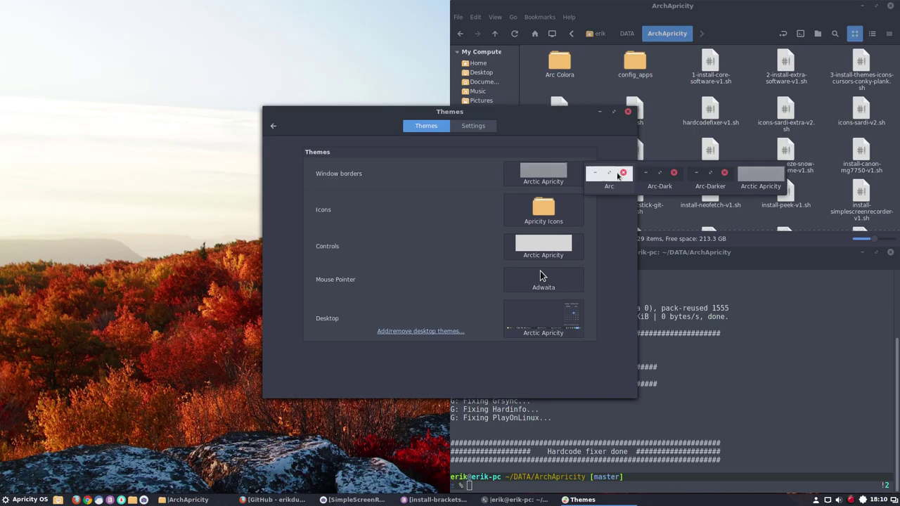
left_click(666, 181)
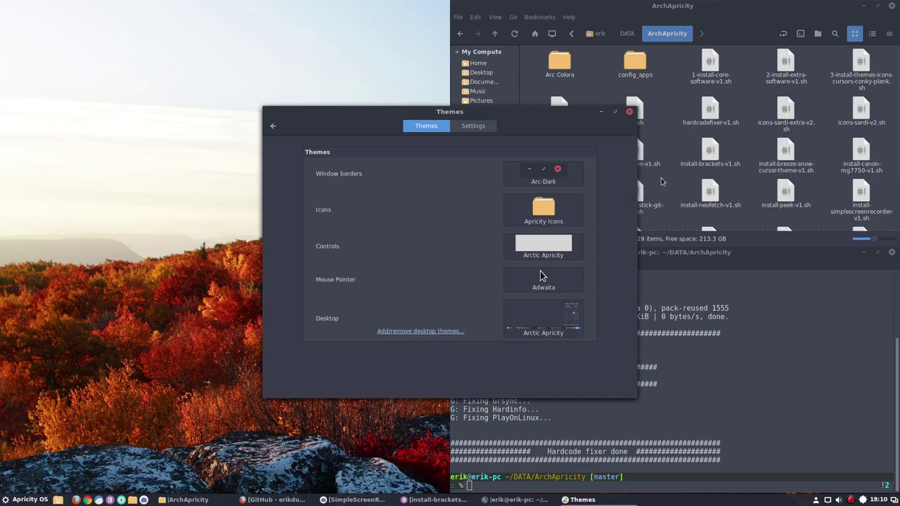
left_click(546, 213)
left_click(544, 246)
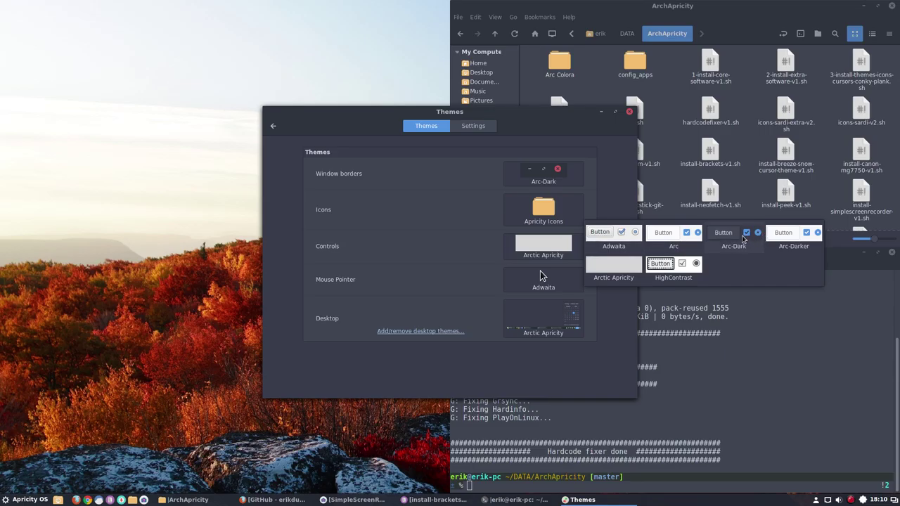
left_click(748, 239)
- Set the desktop theme to Arc-Dark and move the Themes window up and left
left_click(542, 278)
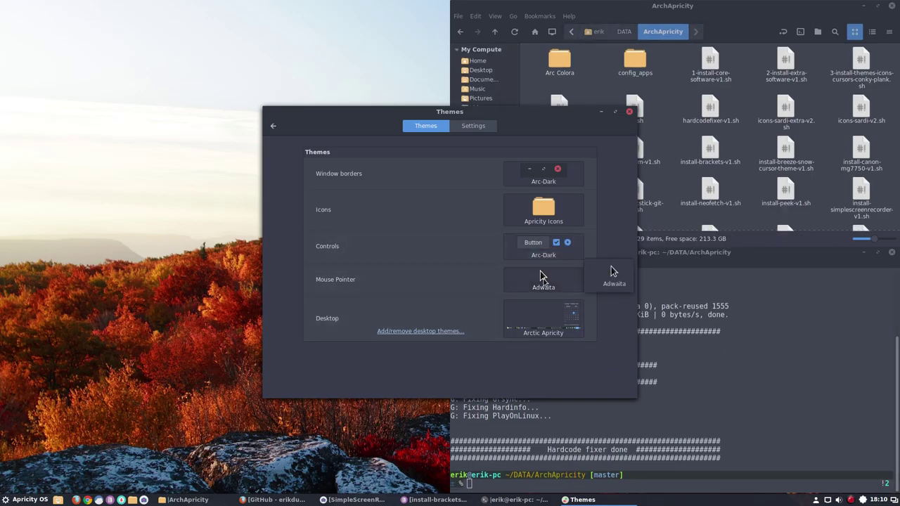
left_click(545, 320)
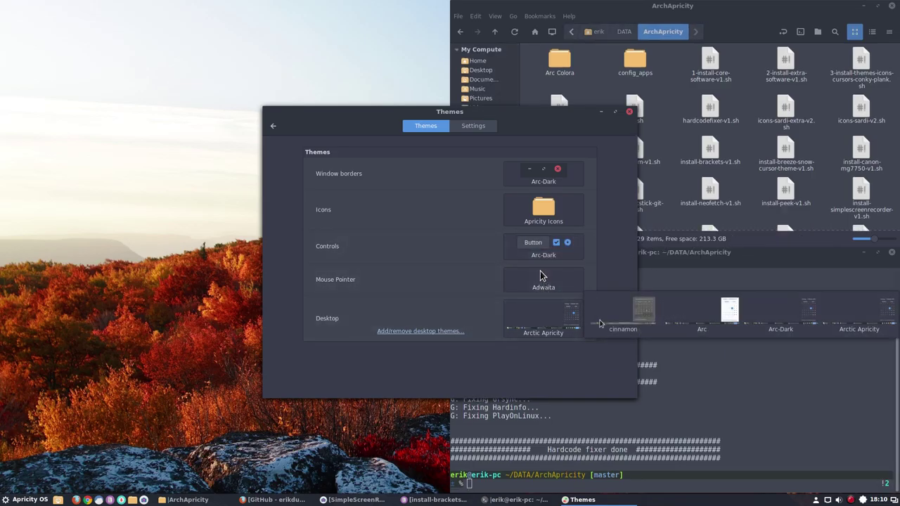
left_click(781, 316)
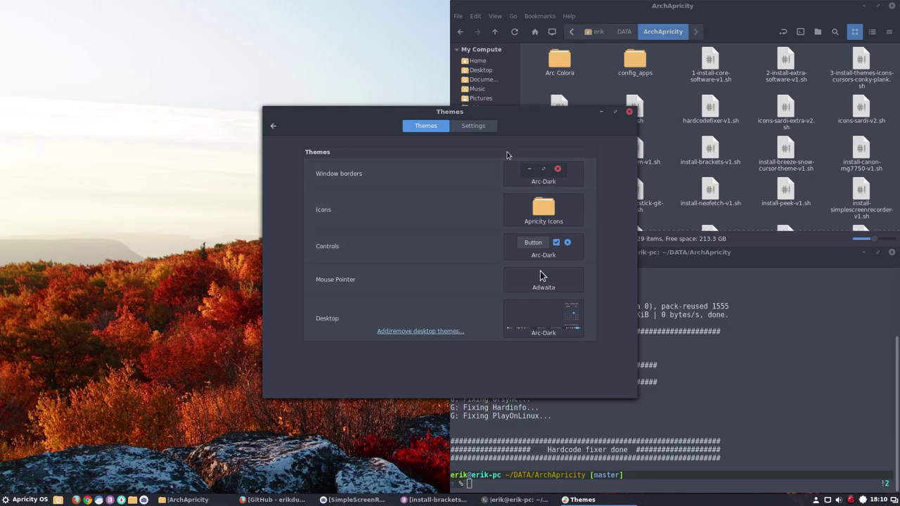
key("super")
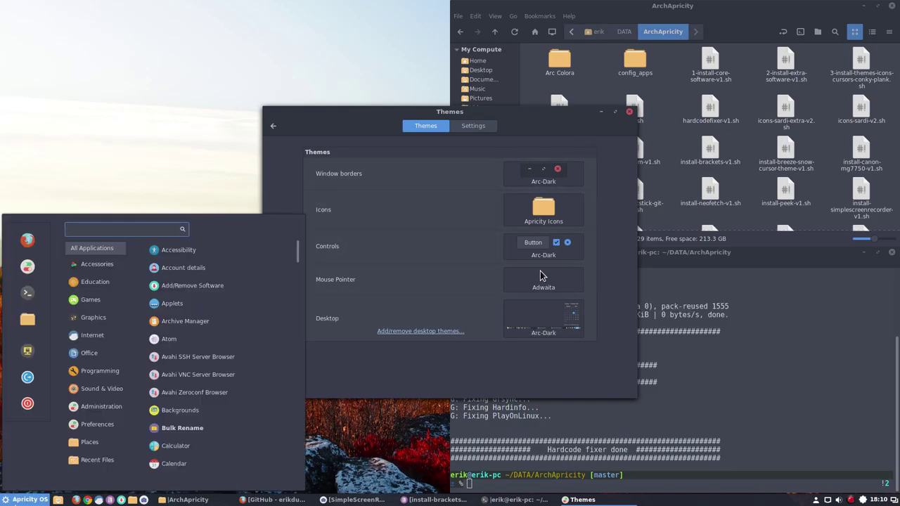
left_click(520, 125)
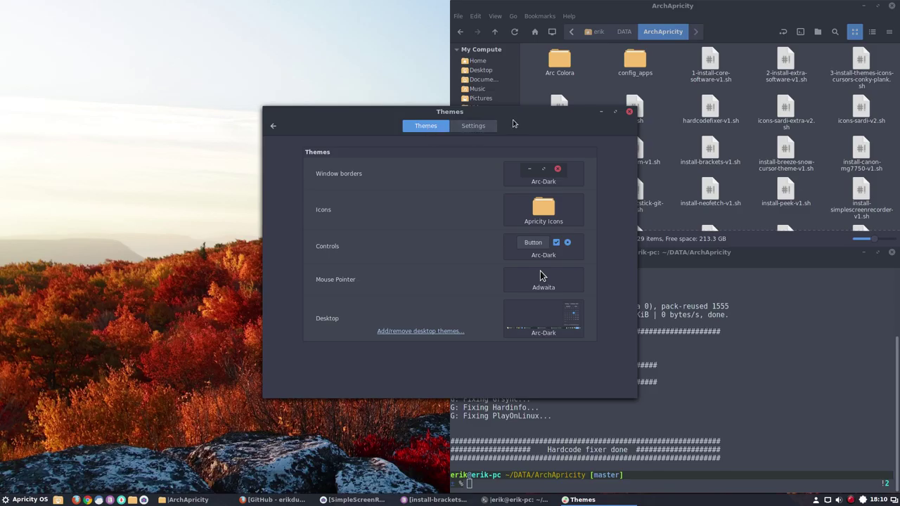
left_click_drag(440, 132, 274, 78)
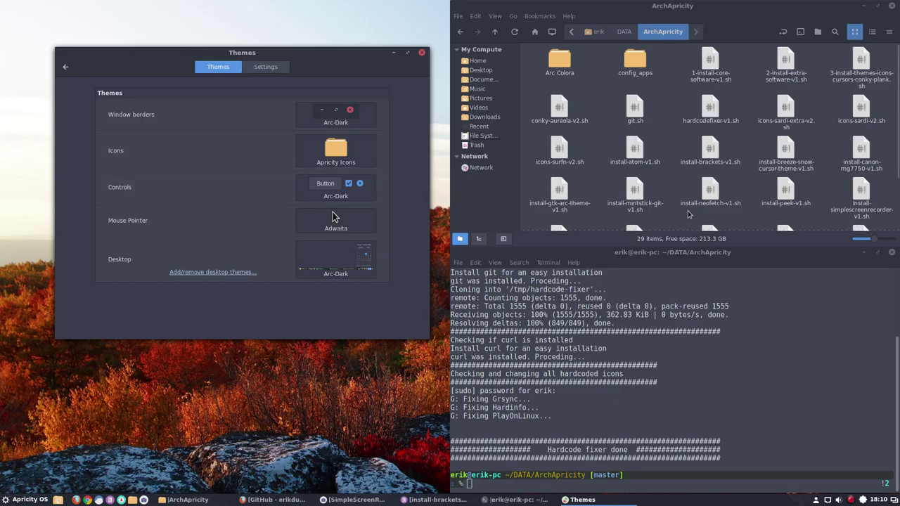
- Run 3-install-themes-icons-cursors-conky-plank.sh using ./3 with Tab completion
left_click(858, 58)
left_click(561, 395)
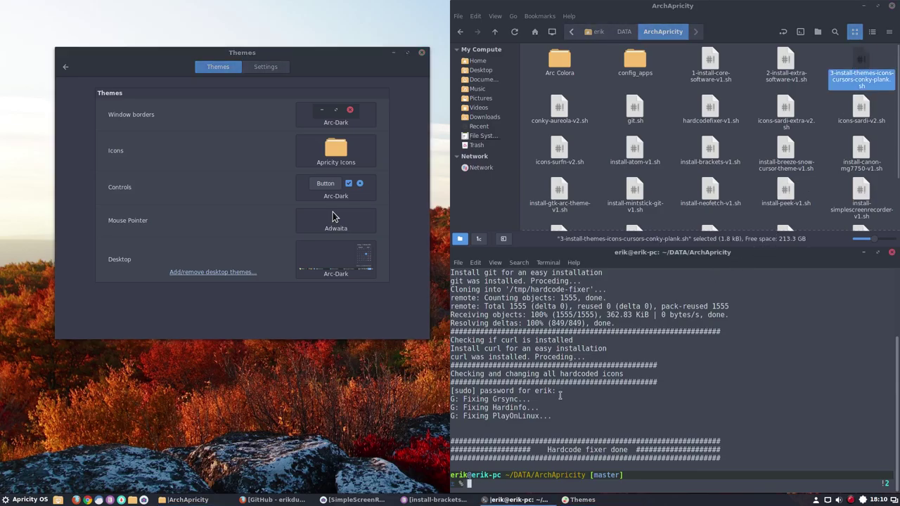
type("./3")
key("Tab")
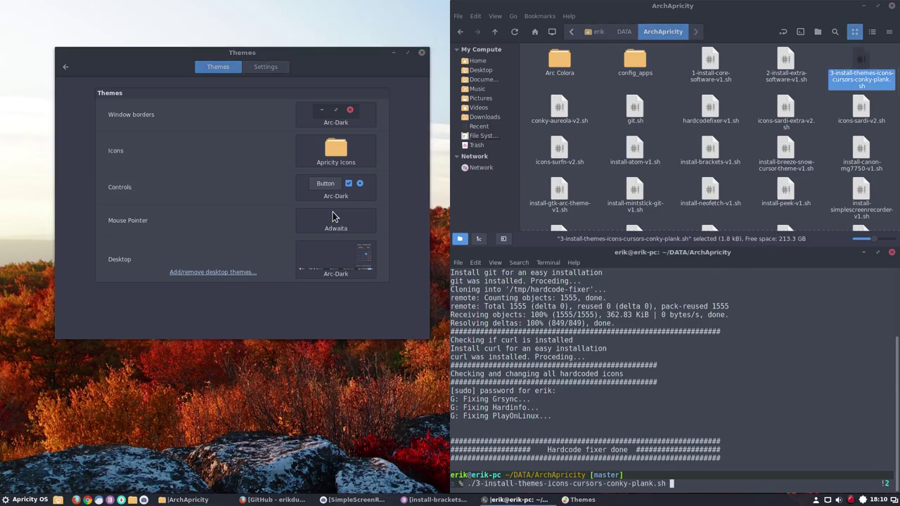
key("Return")
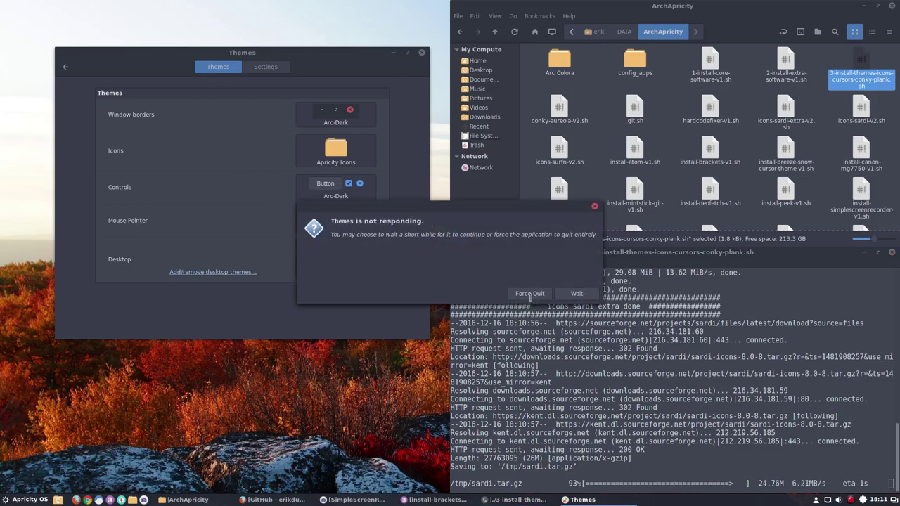
- Force quit the frozen Themes window and confirm the pacman package installation
left_click(534, 296)
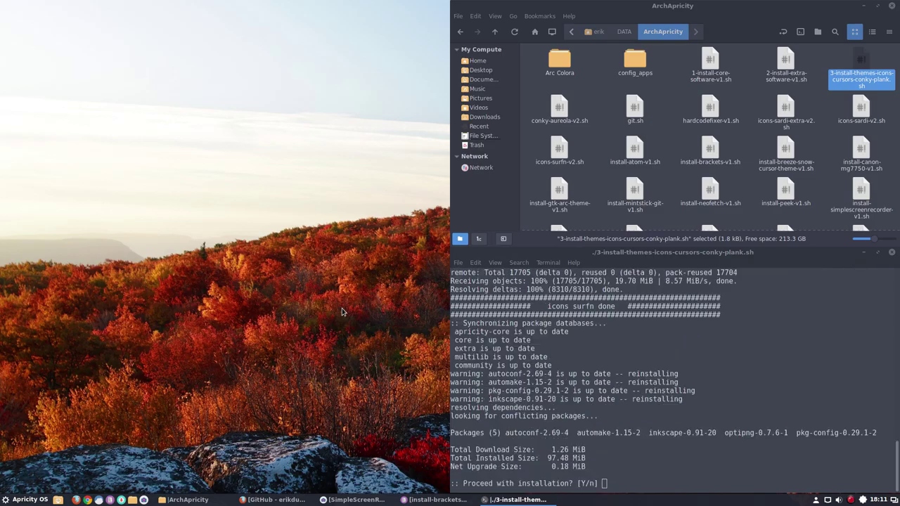
left_click(640, 474)
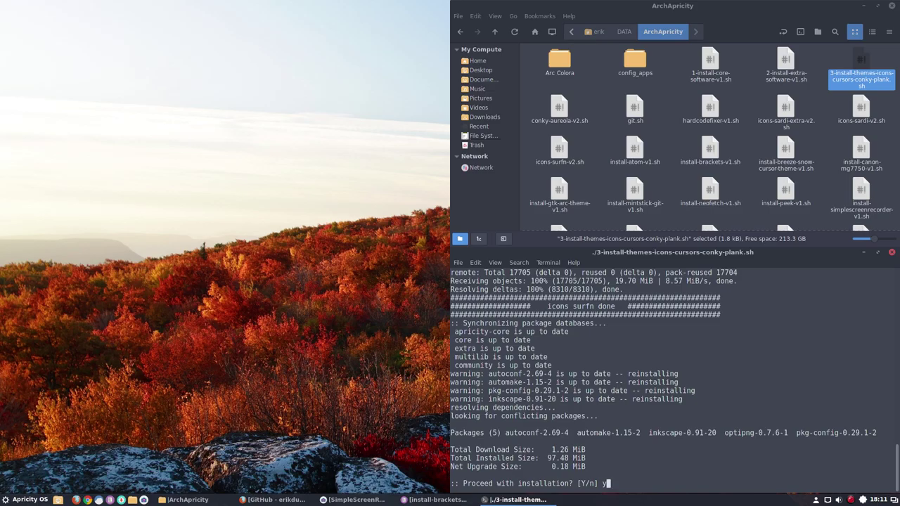
key("Return")
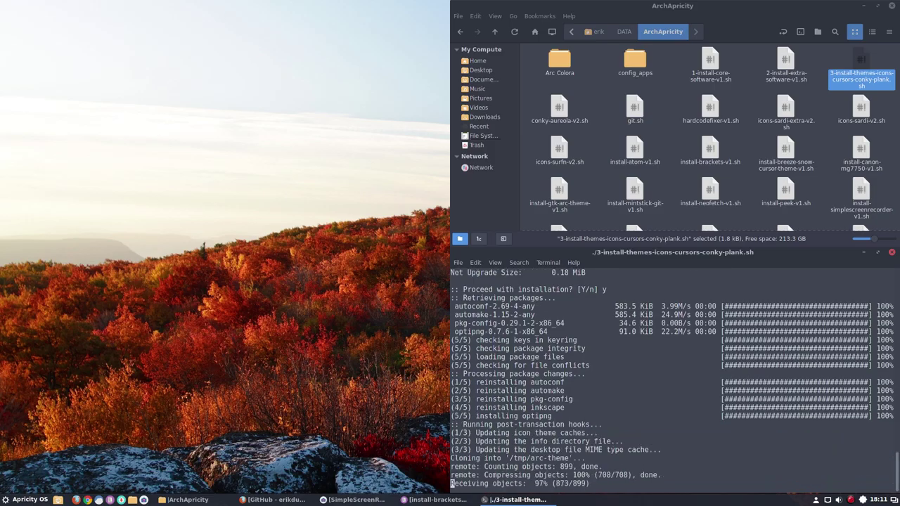
double_click(862, 62)
- View the themes installer script in gedit, inspect its Arc theme line, and close it
left_click(642, 160)
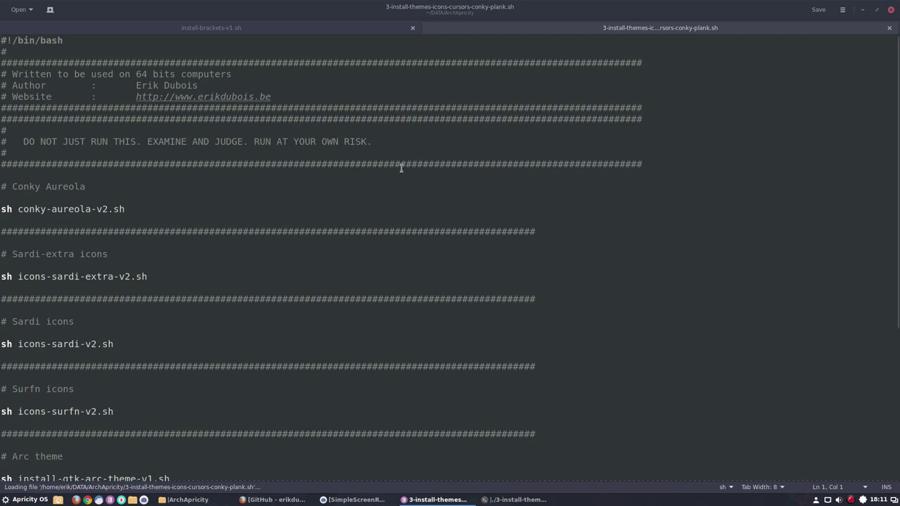
scroll(173, 354, "down", 5)
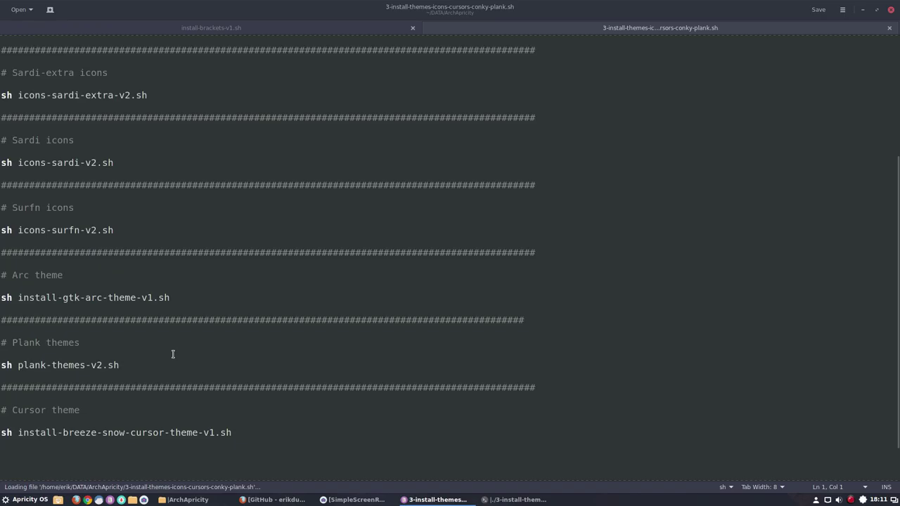
left_click_drag(170, 298, 0, 297)
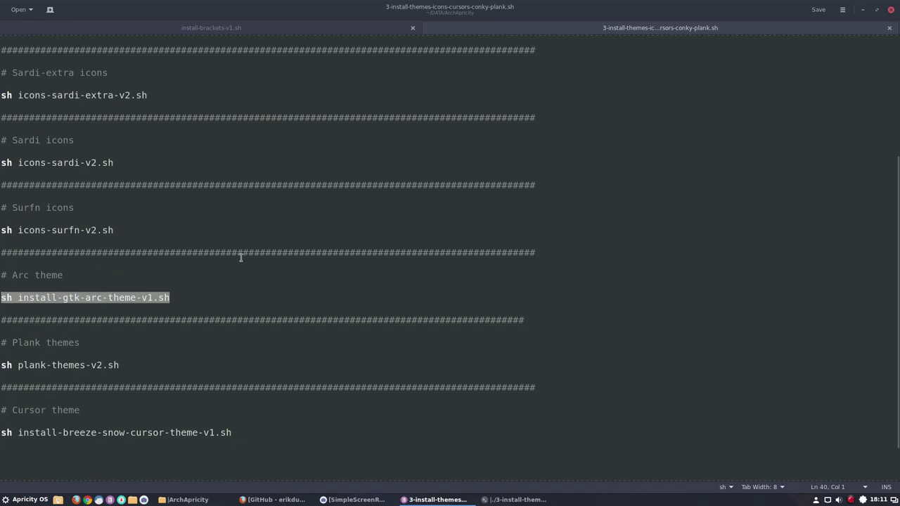
left_click(891, 9)
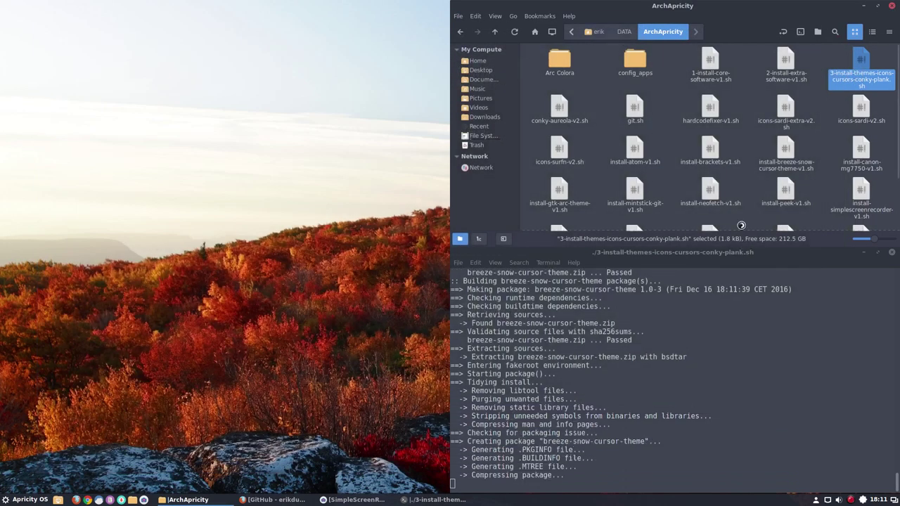
scroll(753, 184, "down", 2)
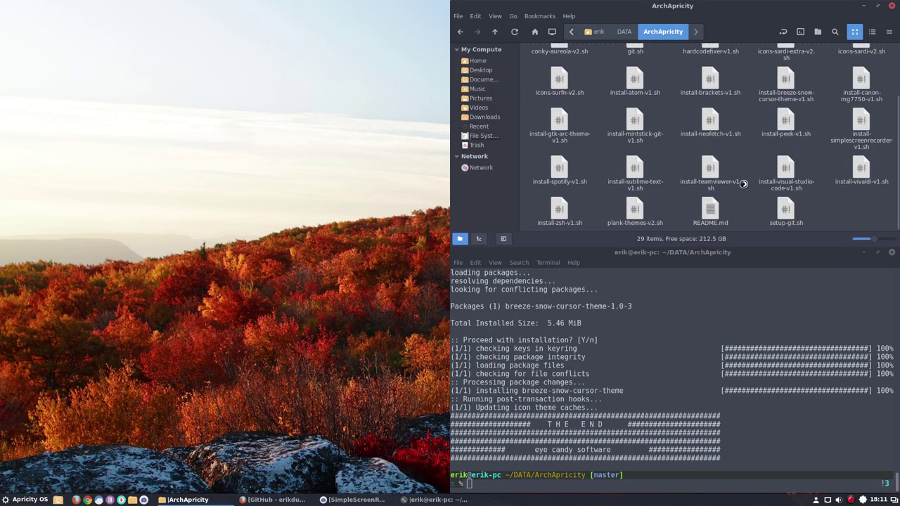
- In install-gtk-arc-theme-v1.sh, replace -y with --noconfirm on the pacman line, save and close
double_click(563, 127)
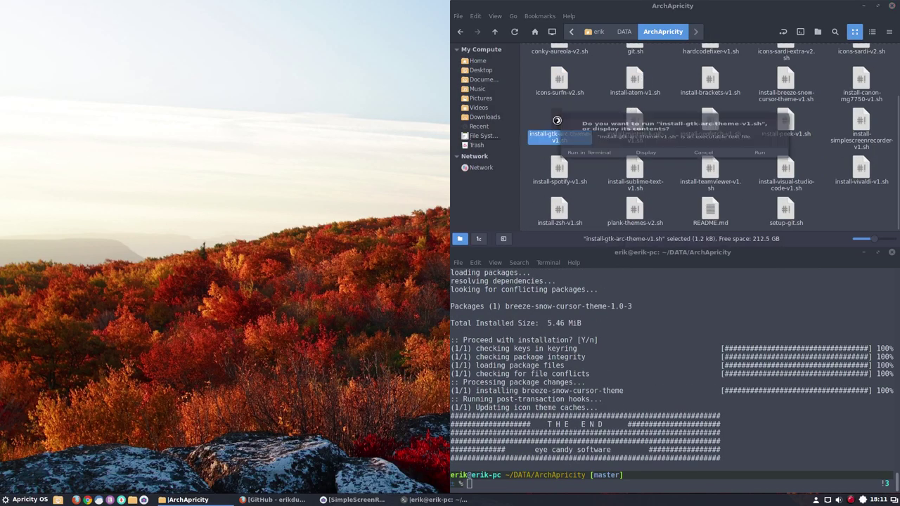
left_click(646, 160)
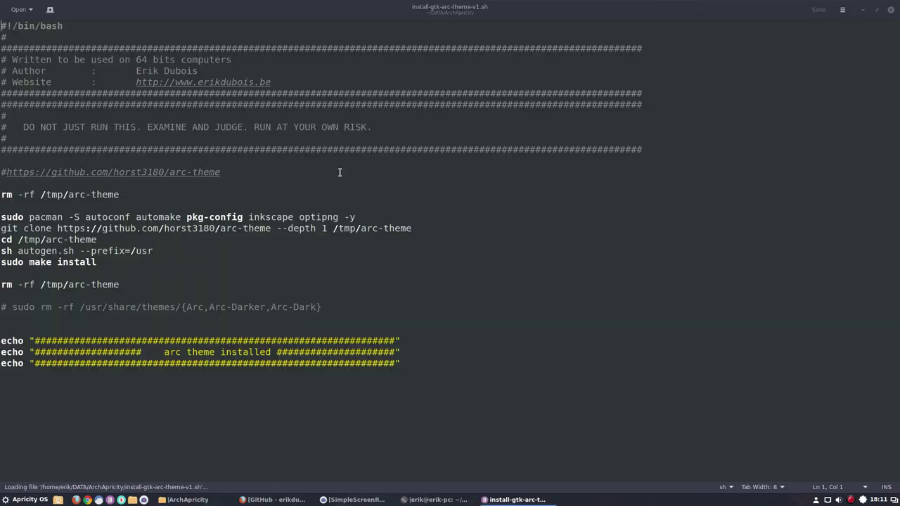
left_click(353, 218)
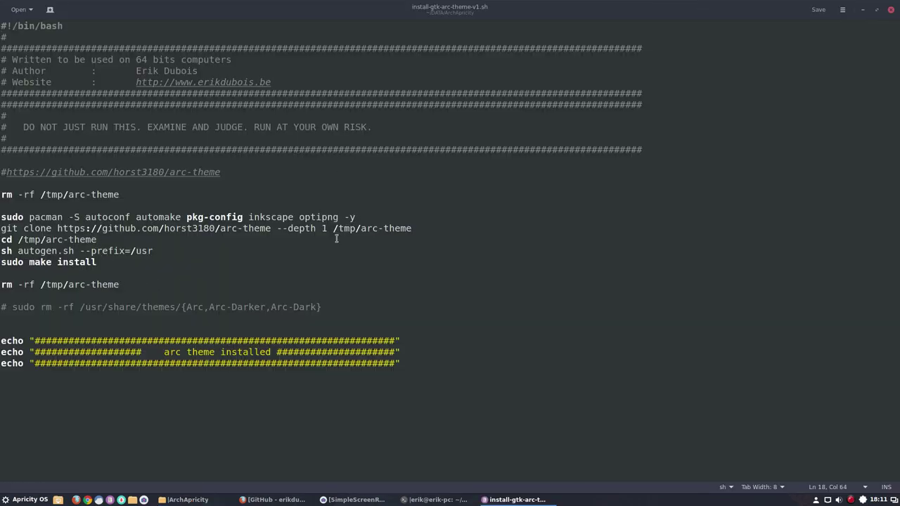
left_click_drag(344, 218, 356, 218)
type("-noc")
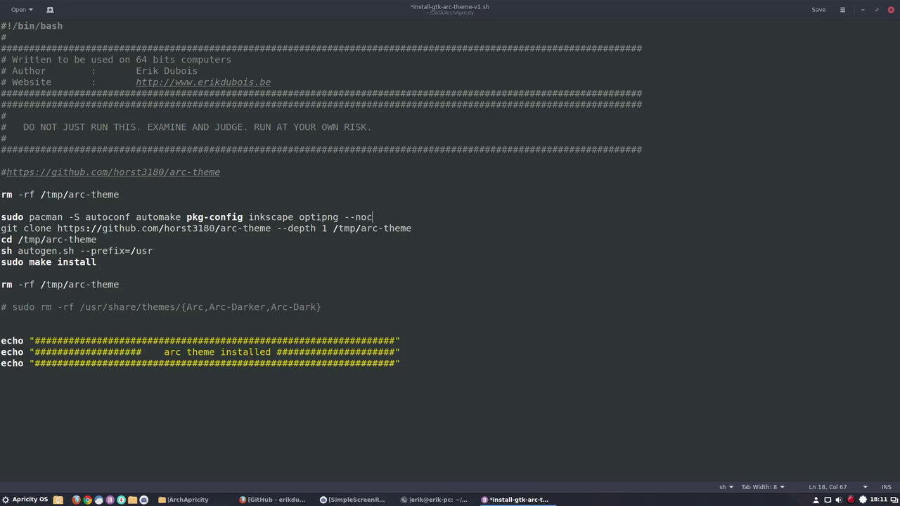
type("onfirm")
key("ctrl+s")
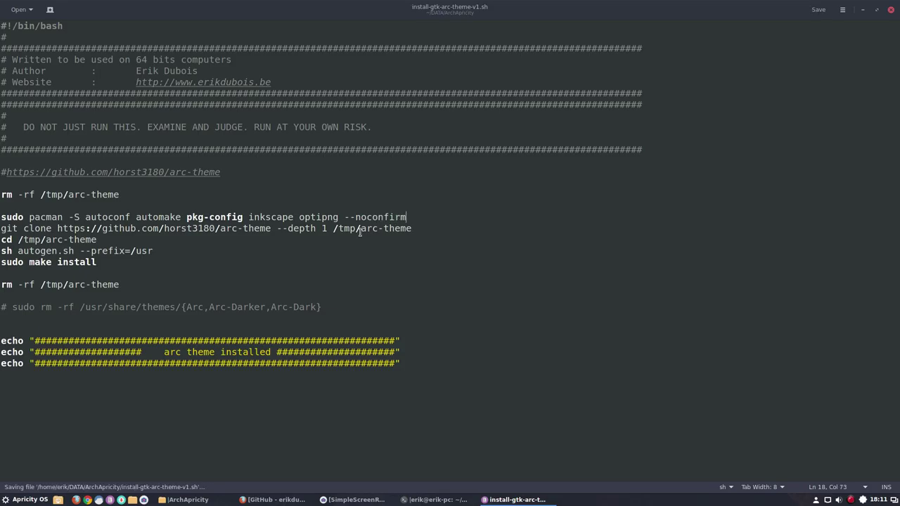
left_click(891, 9)
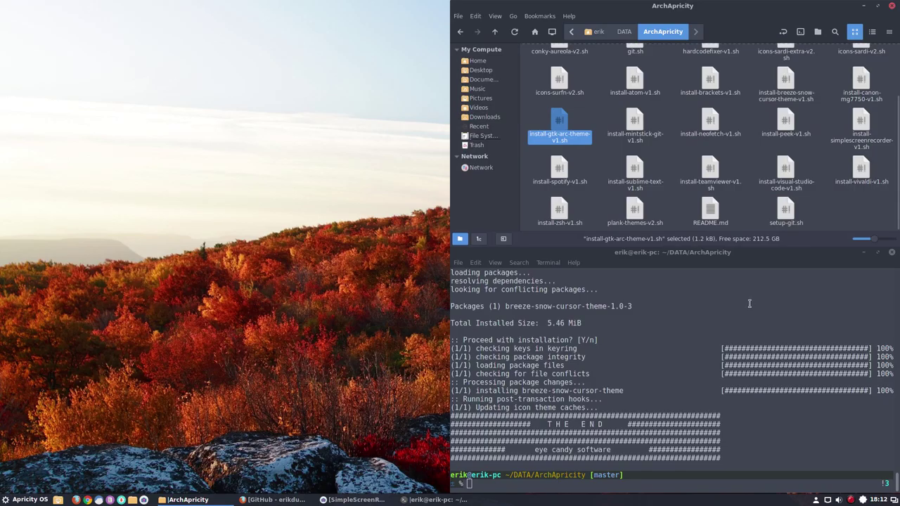
- Open the Themes settings from System Settings and move the window further left
left_click_drag(510, 308, 632, 307)
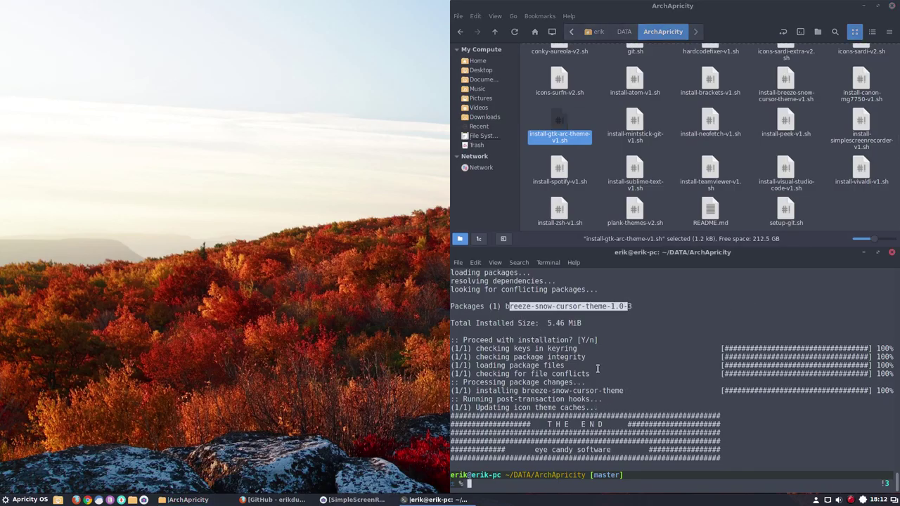
left_click(28, 500)
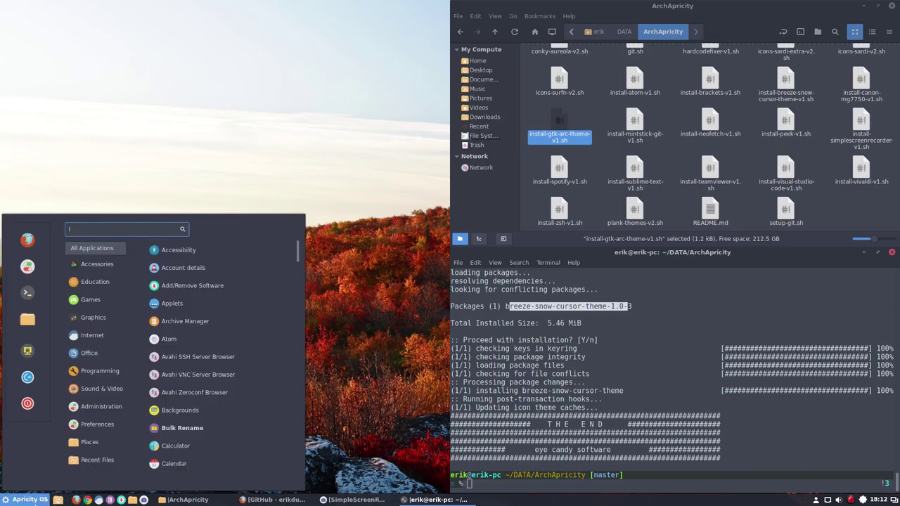
left_click(29, 267)
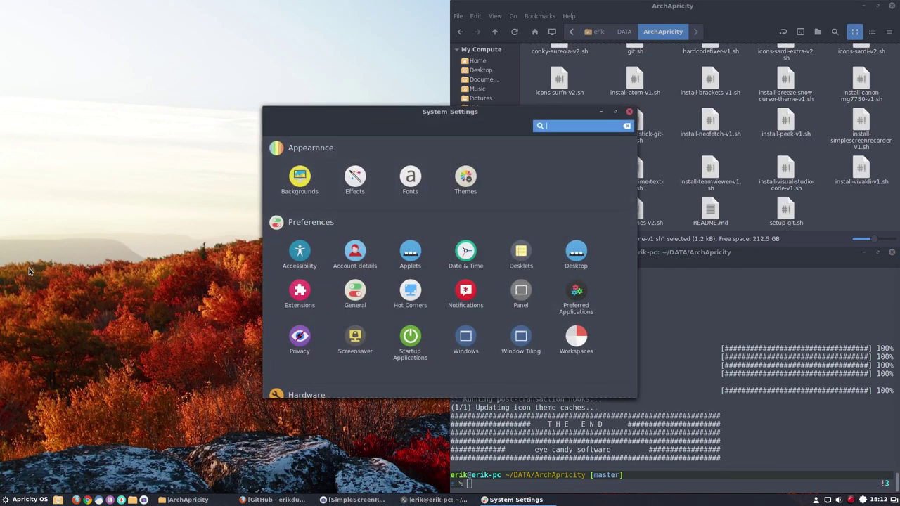
left_click(456, 182)
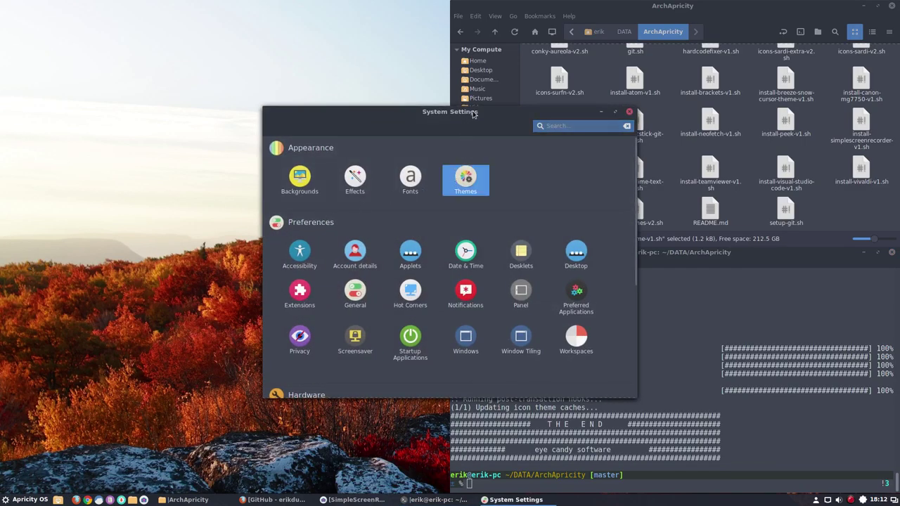
left_click_drag(472, 116, 303, 67)
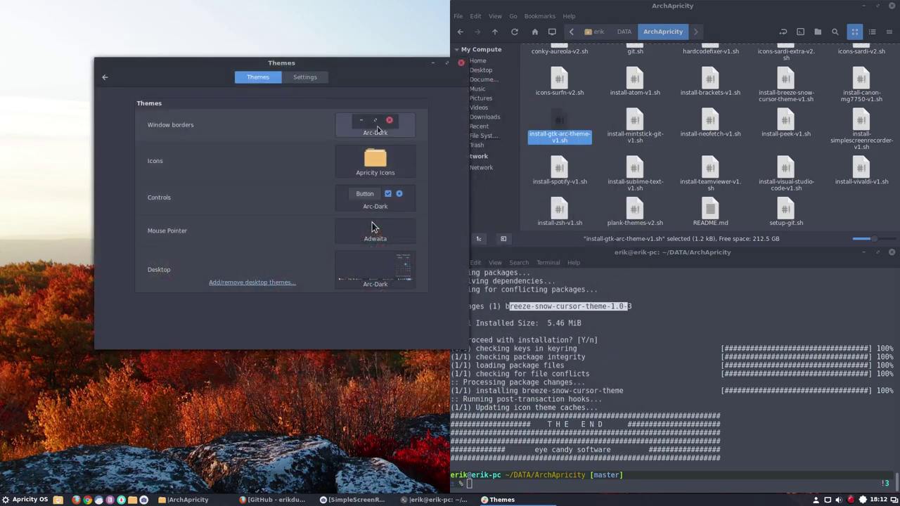
- Set the icon theme to Sardi Mono Numix Colora Polo
left_click(378, 130)
left_click(382, 169)
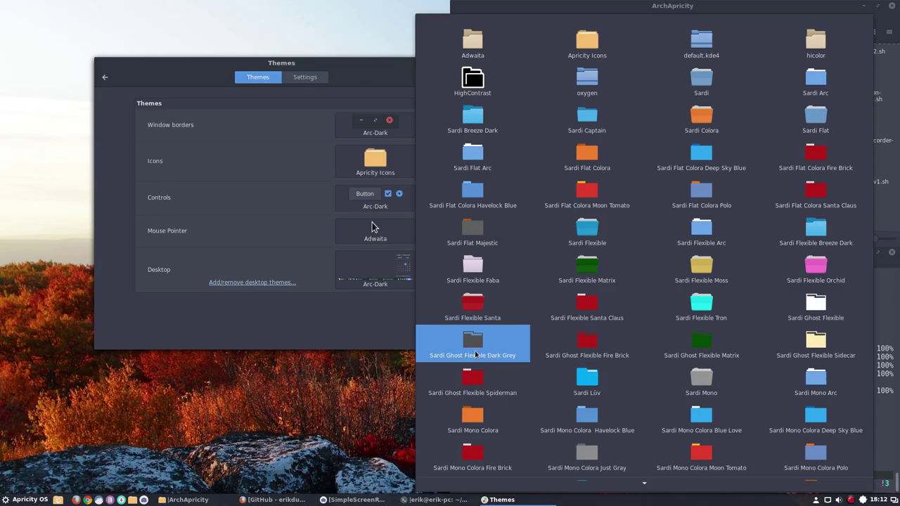
scroll(474, 380, "down", 1)
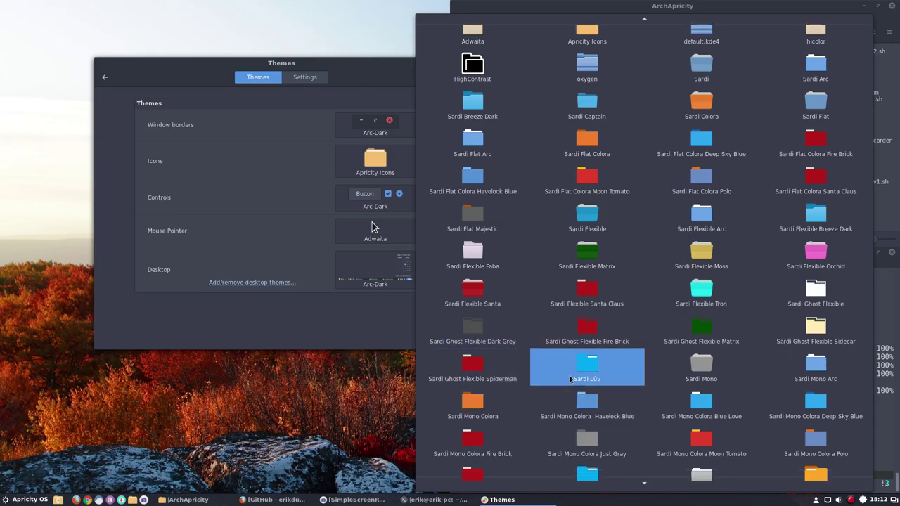
scroll(593, 396, "down", 5)
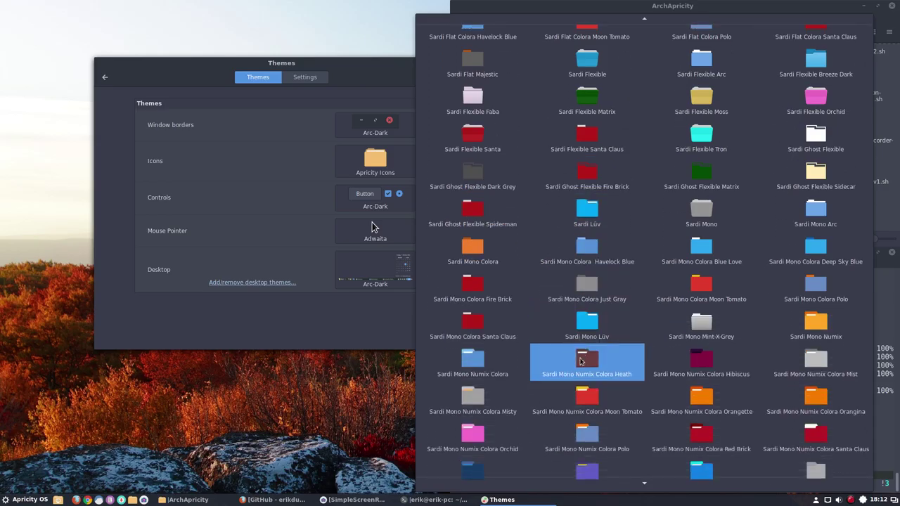
scroll(584, 362, "down", 1)
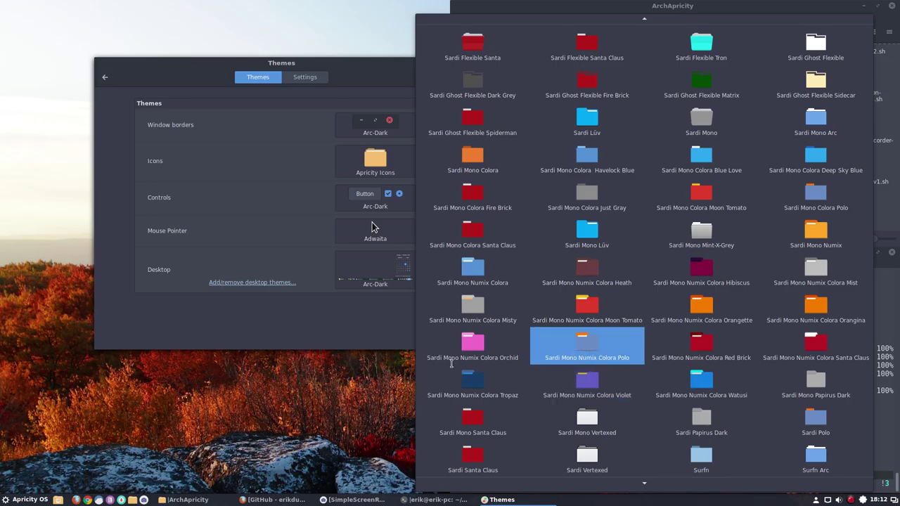
key("Return")
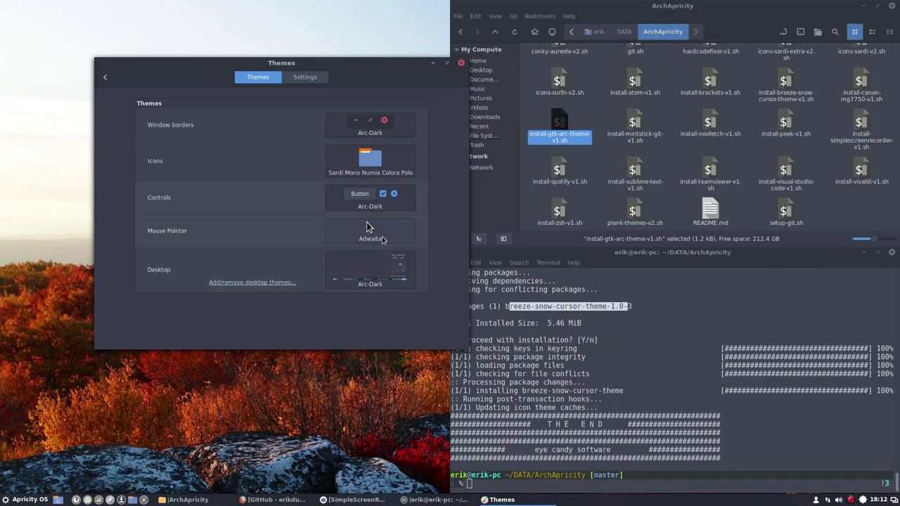
- Set the mouse pointer theme to Breeze_Snow, leaving the desktop theme unchanged
left_click(384, 240)
left_click(473, 238)
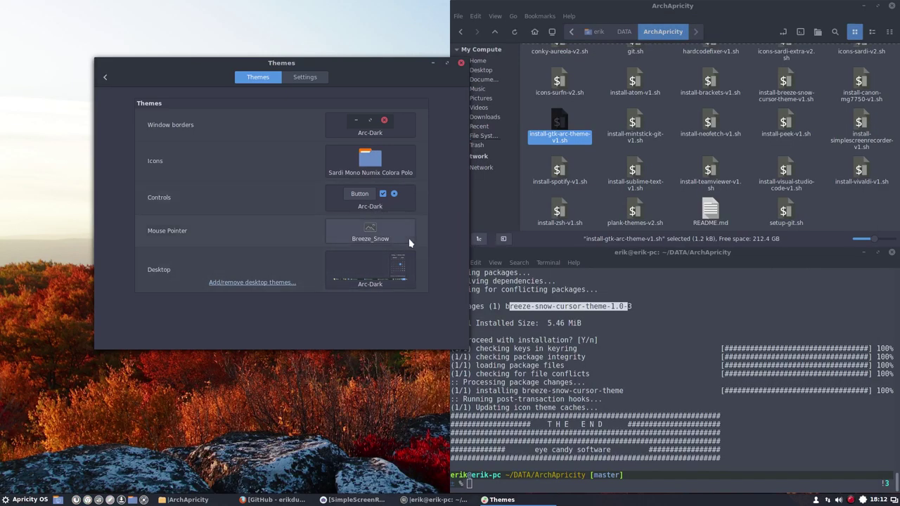
left_click(383, 280)
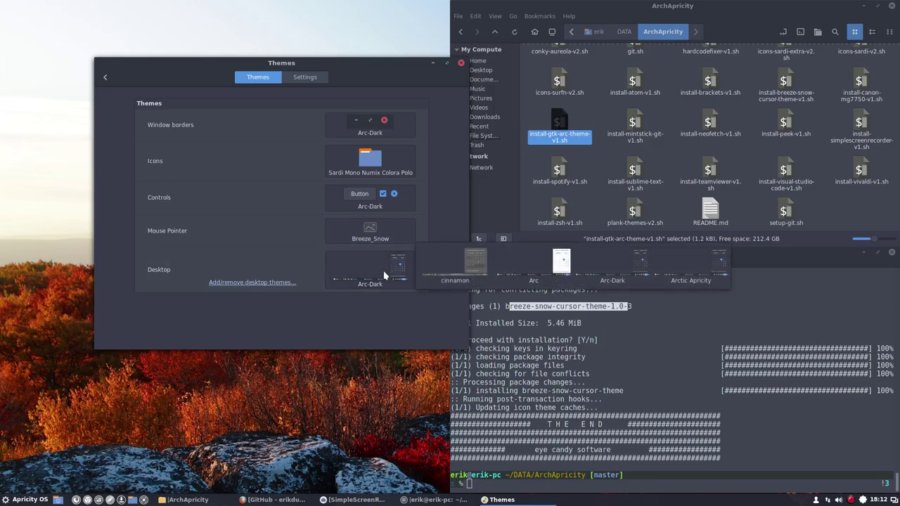
left_click(404, 76)
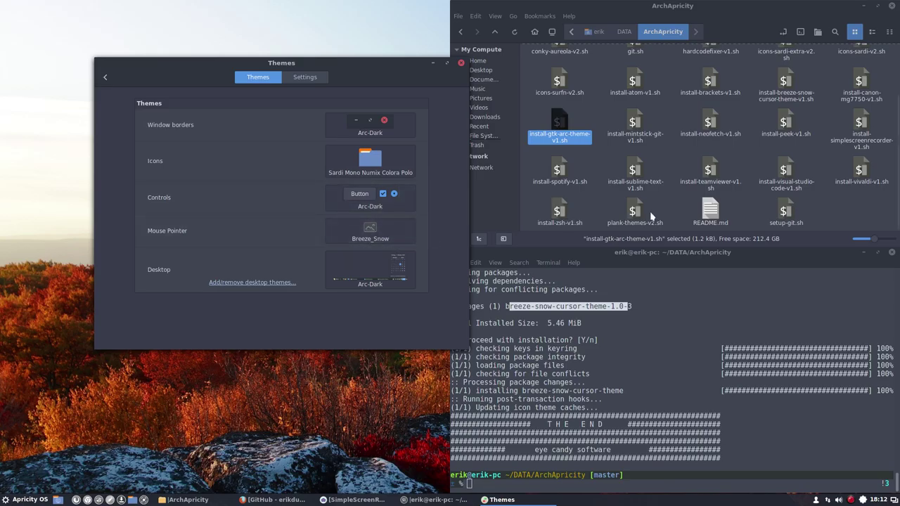
- Copy the six Arc theme folders from the Arc Colora folder
scroll(601, 202, "up", 2)
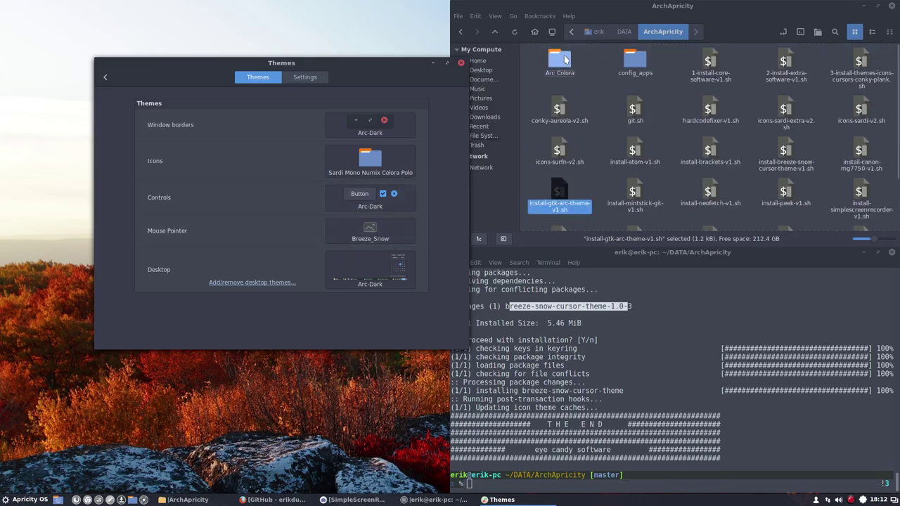
double_click(562, 60)
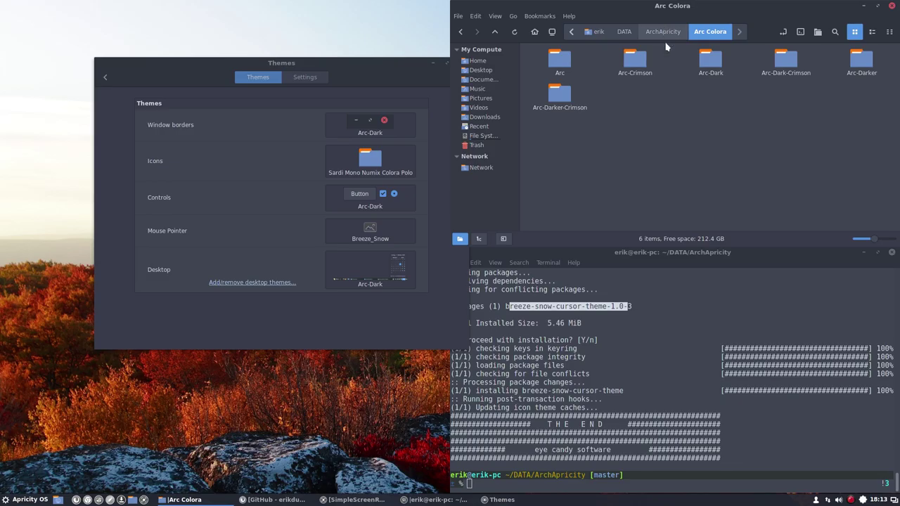
left_click_drag(543, 127, 869, 62)
right_click(872, 65)
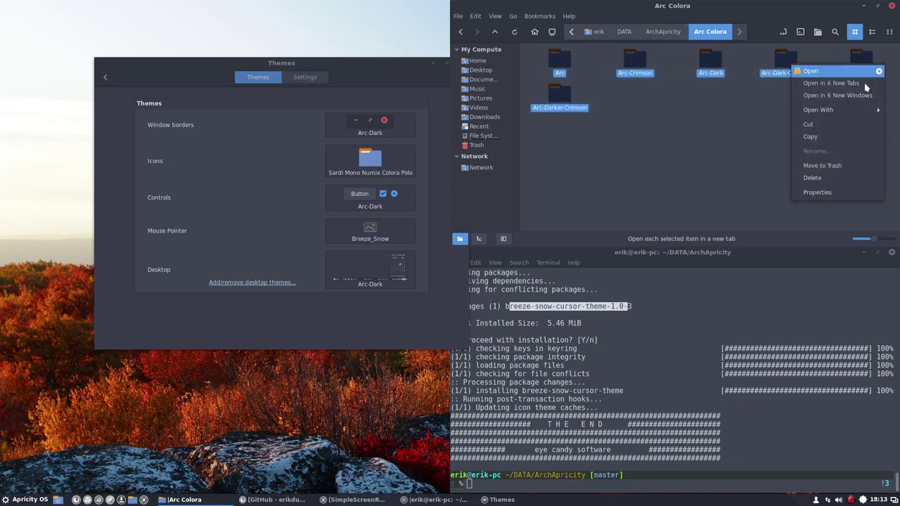
left_click(818, 137)
- Paste the Arc theme folders into the hidden ~/.themes folder
left_click(478, 61)
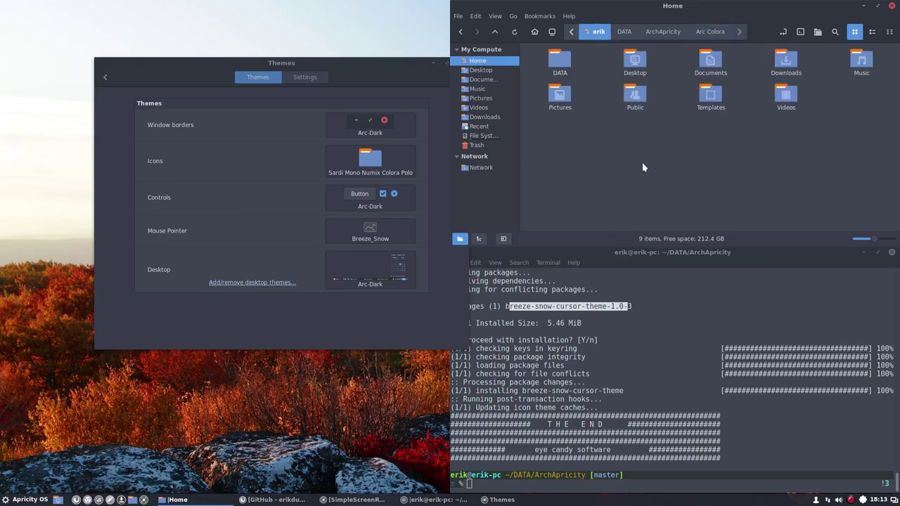
key("ctrl+h")
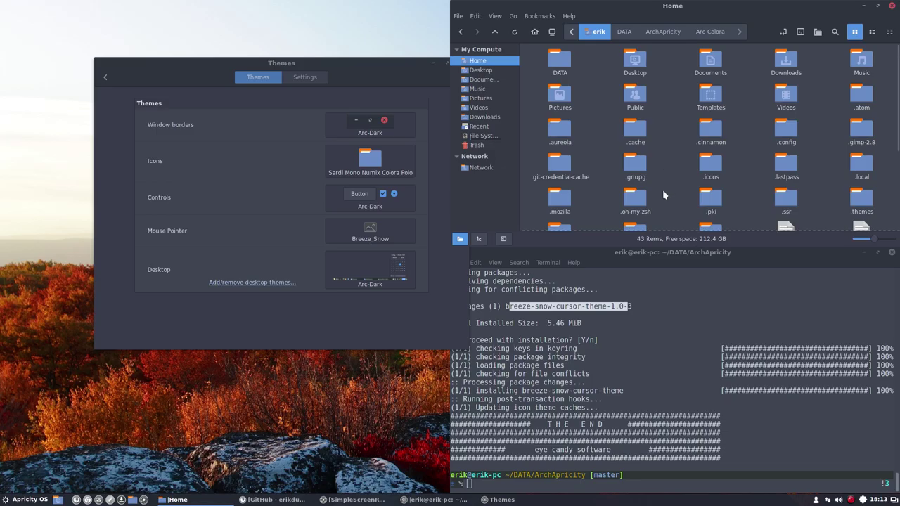
scroll(663, 195, "down", 2)
double_click(862, 149)
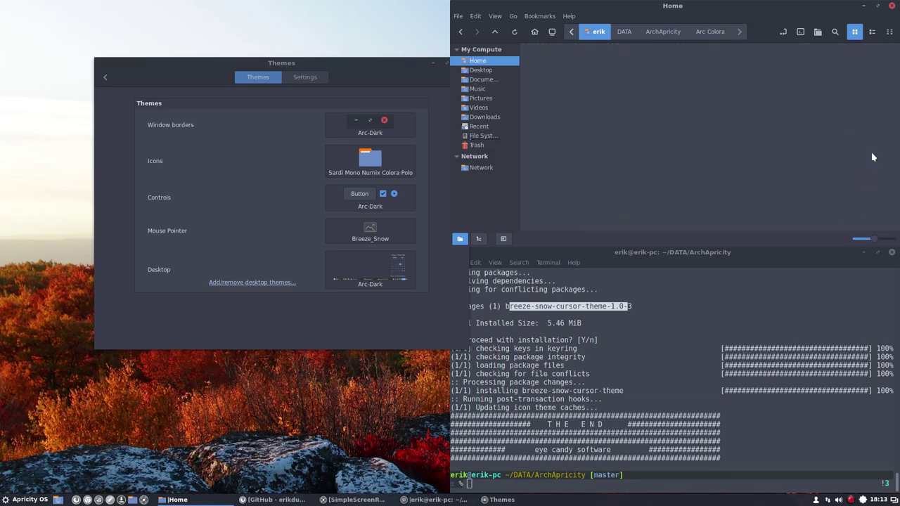
key("ctrl+v")
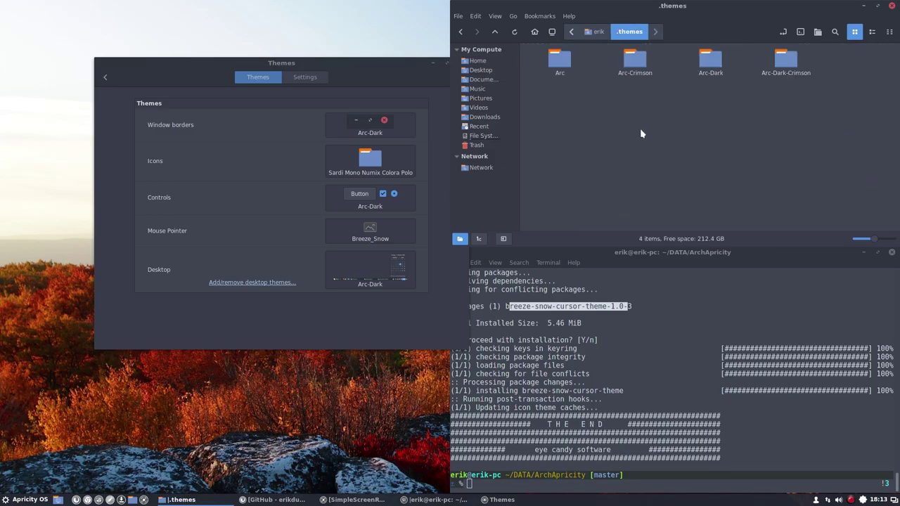
- Delete the Arc, Arc-Dark and Arc-Darker folders, then select the three Crimson folders
left_click(570, 65)
key("Delete")
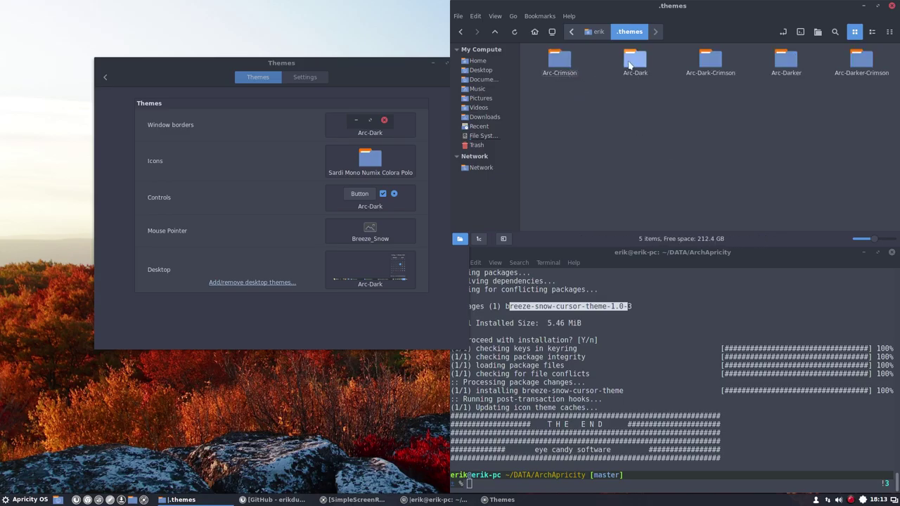
left_click(635, 65)
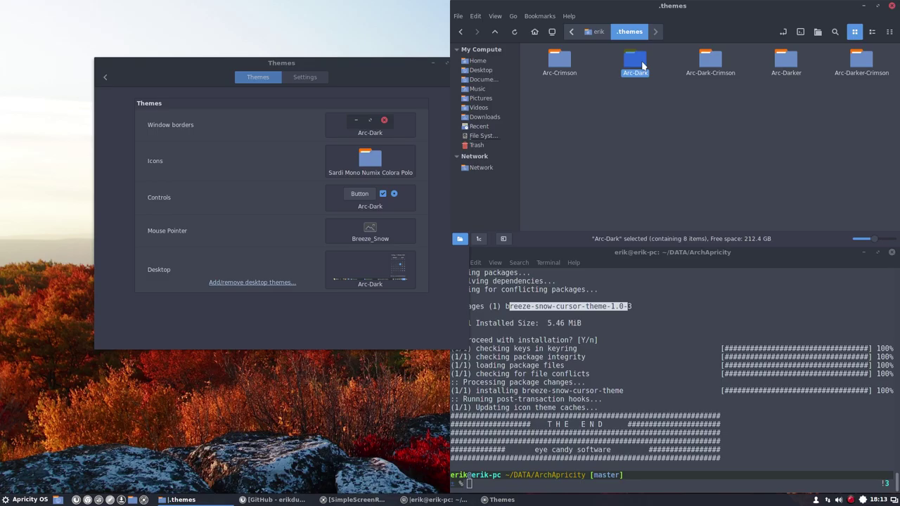
key("Delete")
left_click(710, 65)
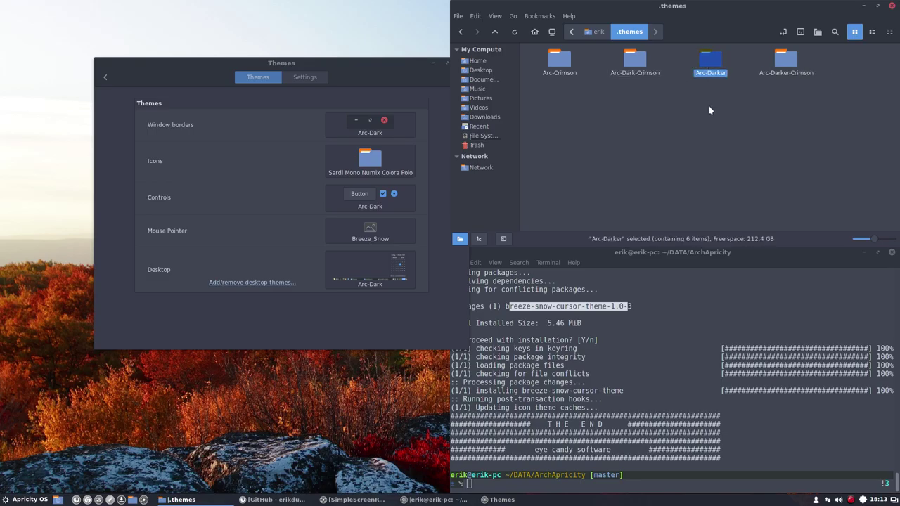
key("Delete")
left_click_drag(551, 93, 746, 69)
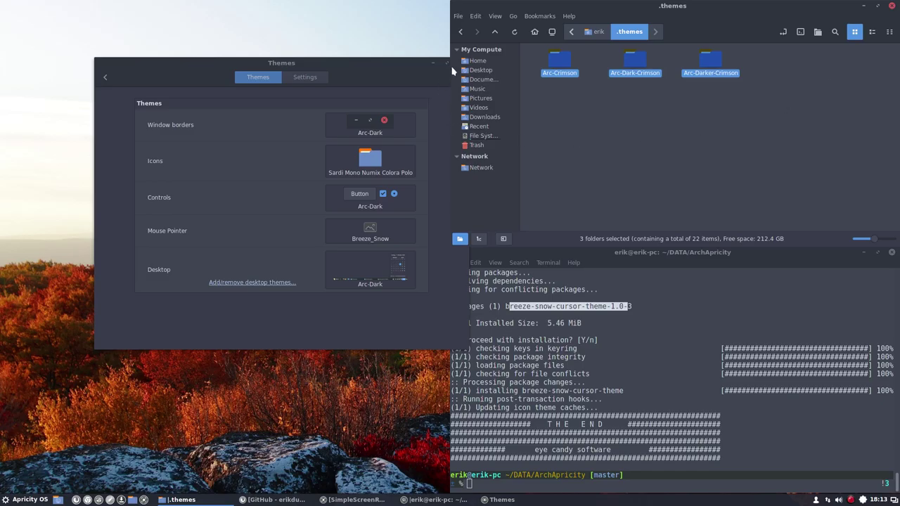
- Force quit the frozen Themes window and reopen Themes from System Settings
left_click(418, 61)
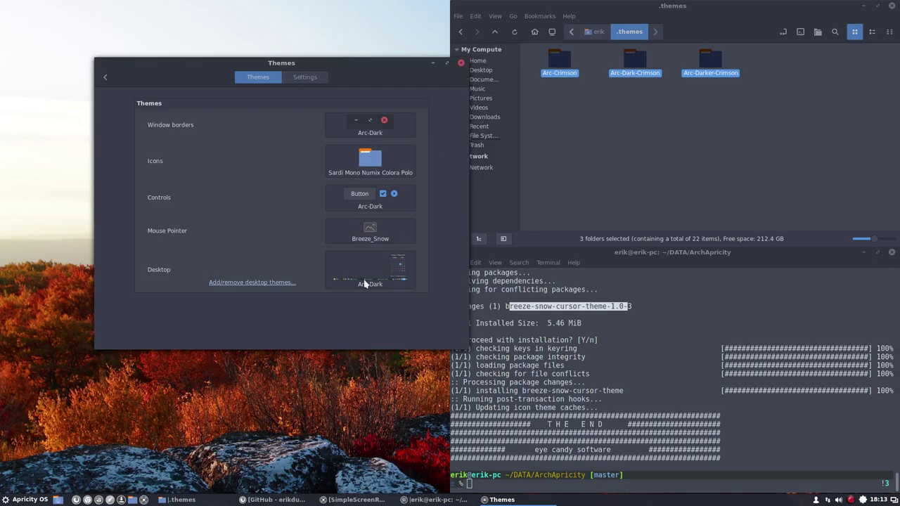
left_click(521, 299)
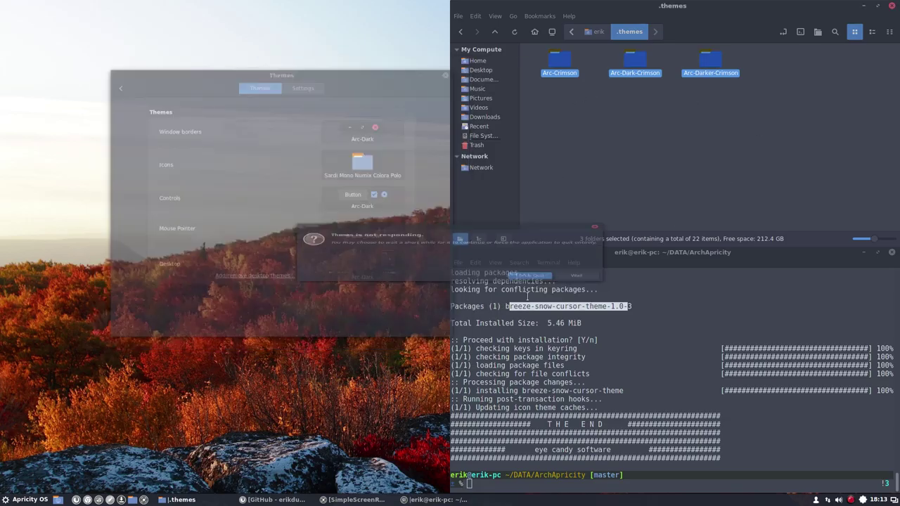
left_click(51, 496)
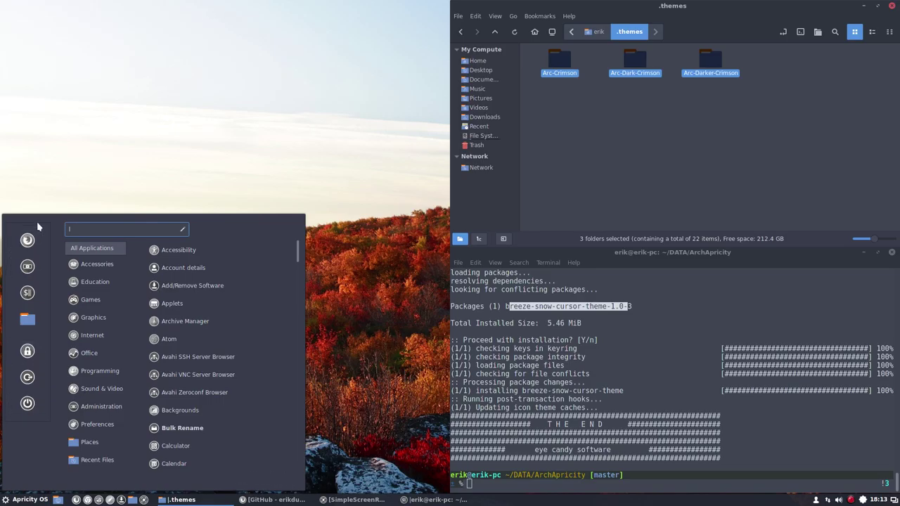
left_click(28, 267)
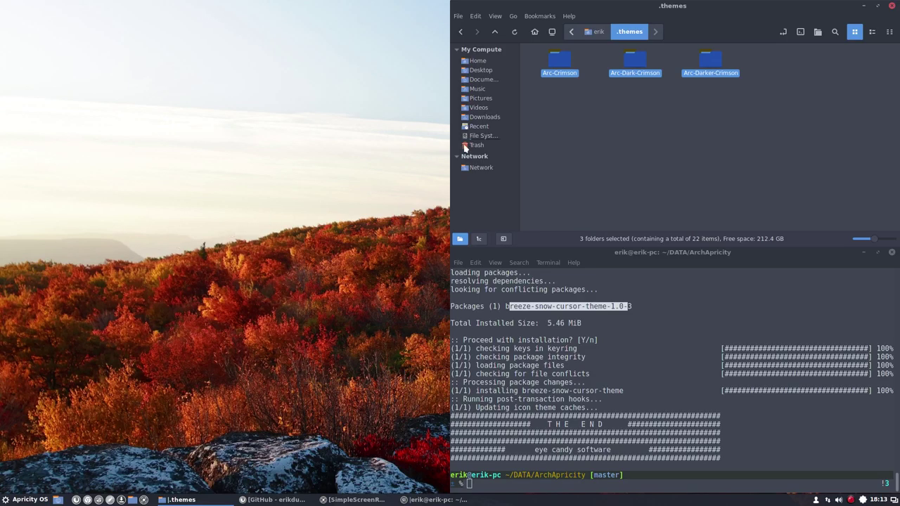
left_click(463, 179)
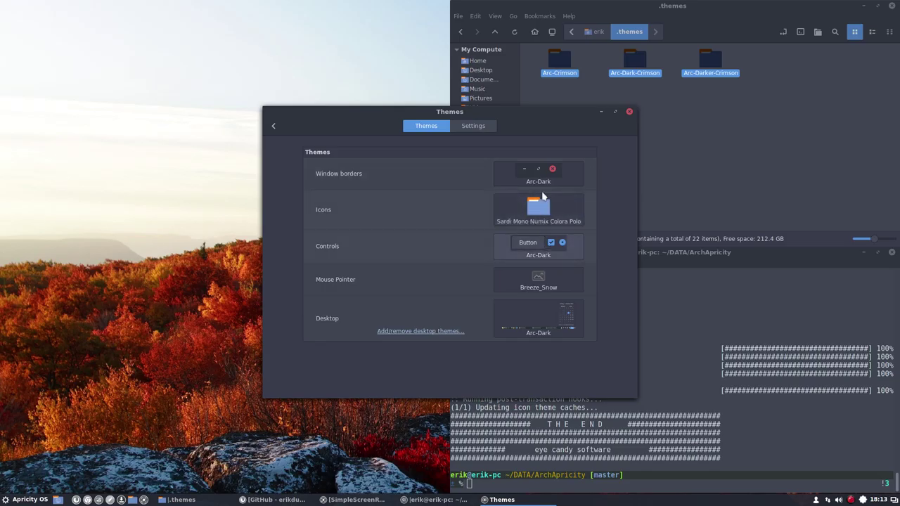
- Set window borders, controls and desktop themes to Arc-Dark-Crimson and close Themes
left_click(543, 183)
left_click(791, 177)
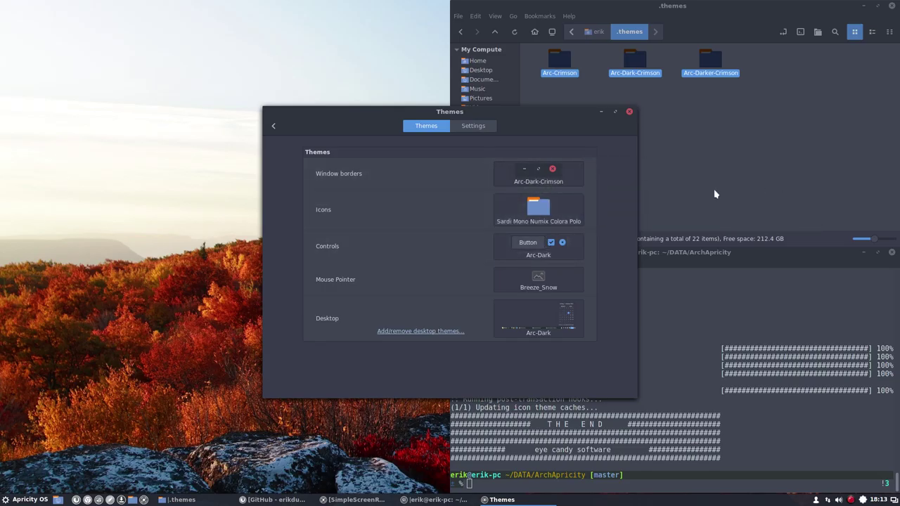
left_click(542, 252)
left_click(588, 258)
left_click(540, 321)
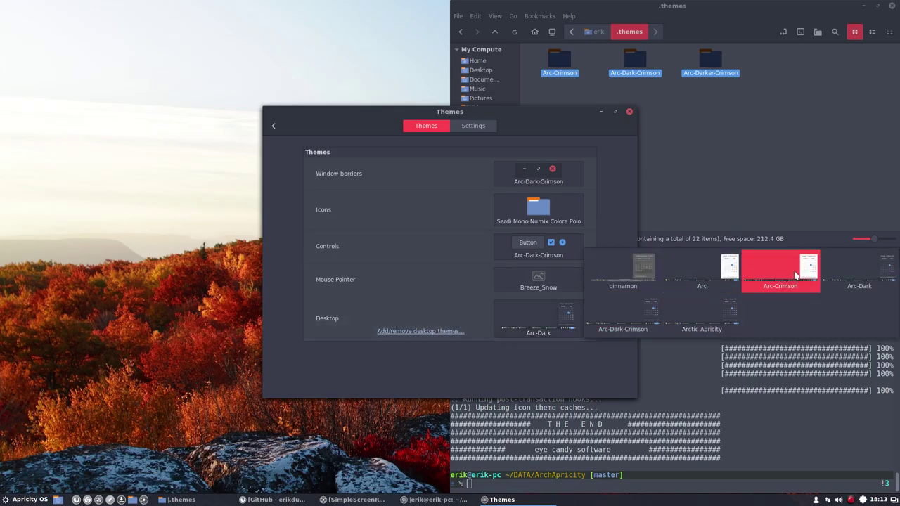
left_click(633, 315)
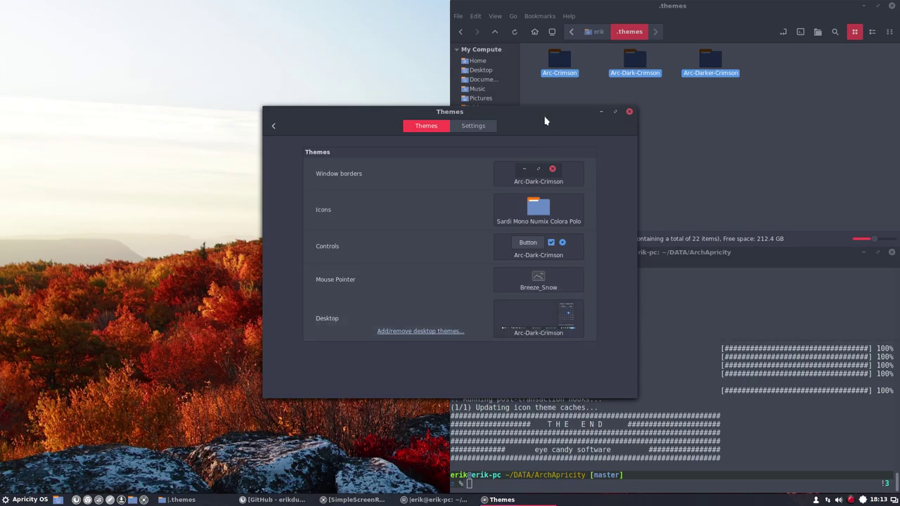
left_click(629, 111)
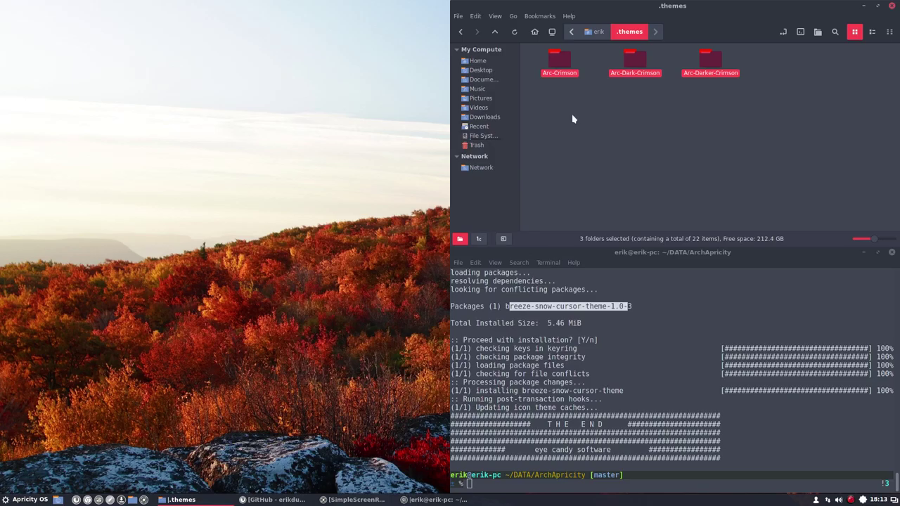
left_click(572, 156)
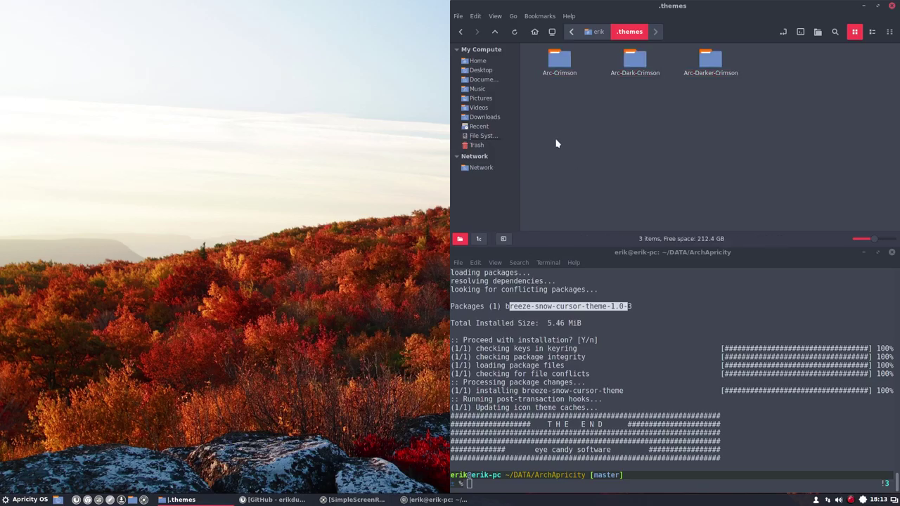
left_click(6, 501)
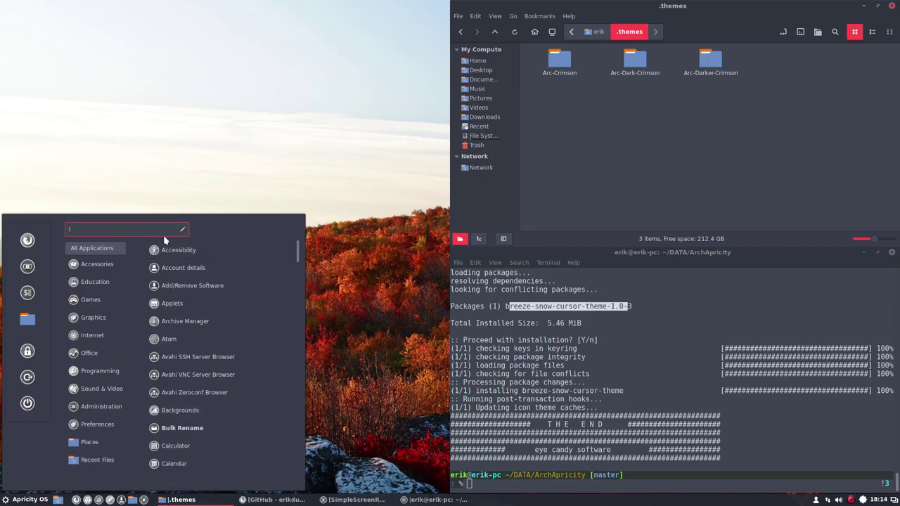
left_click(605, 192)
left_click(21, 500)
left_click(38, 280)
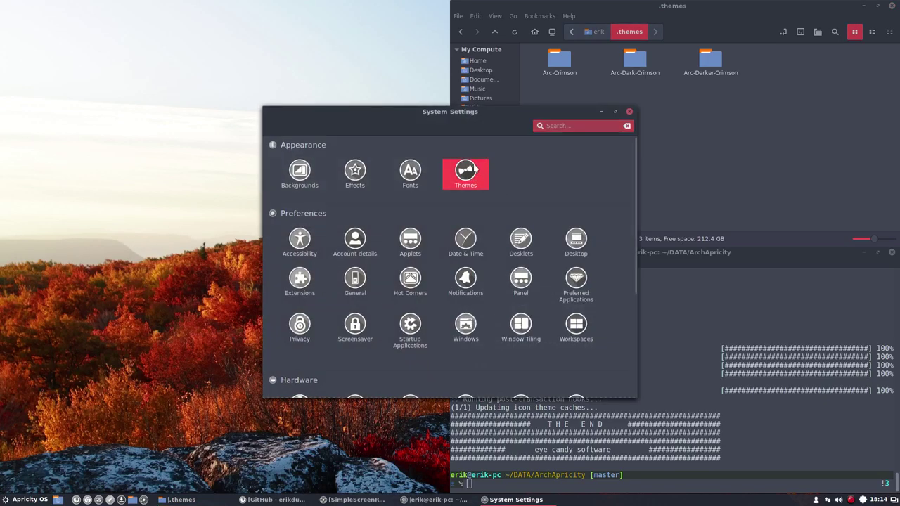
left_click(474, 170)
left_click(482, 128)
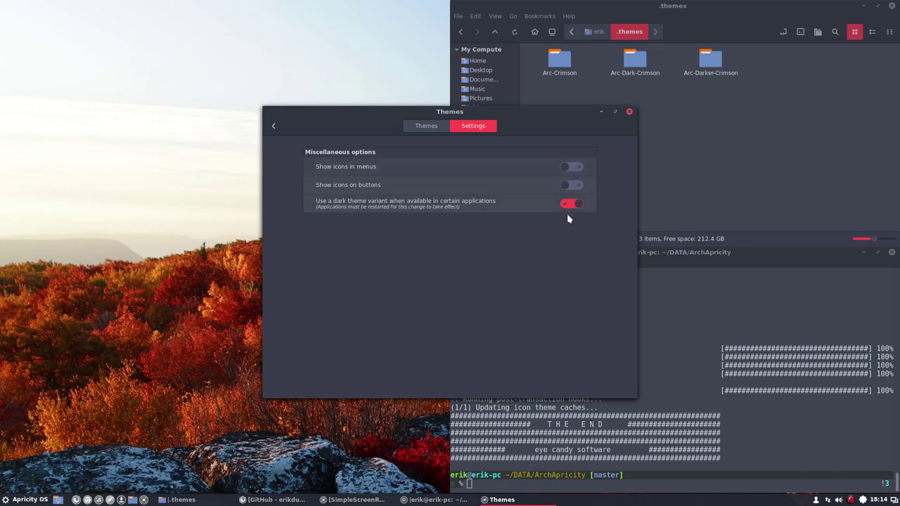
left_click(629, 112)
left_click(540, 16)
mouse_move(511, 17)
mouse_move(459, 19)
mouse_move(495, 19)
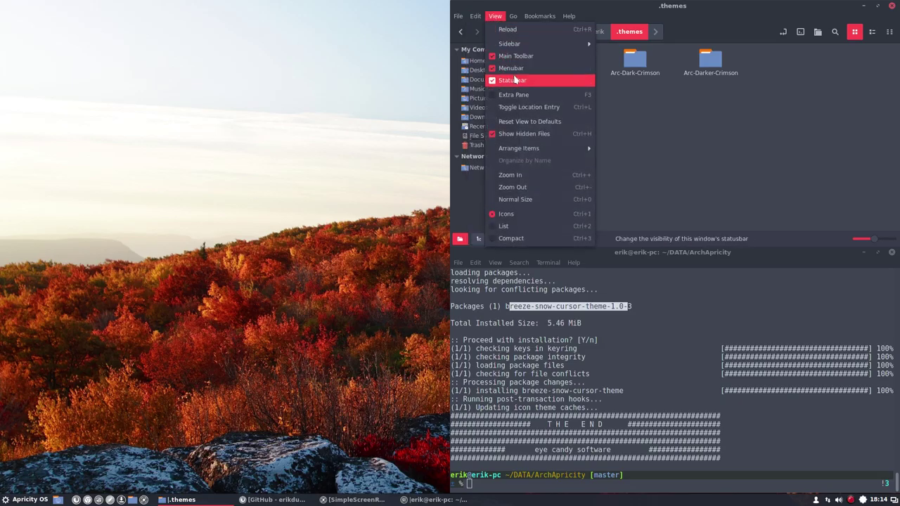
- Launch Gpick, sample the wallpaper's dark red #BE3F1C into its palette, then close it
left_click(45, 391)
left_click(25, 498)
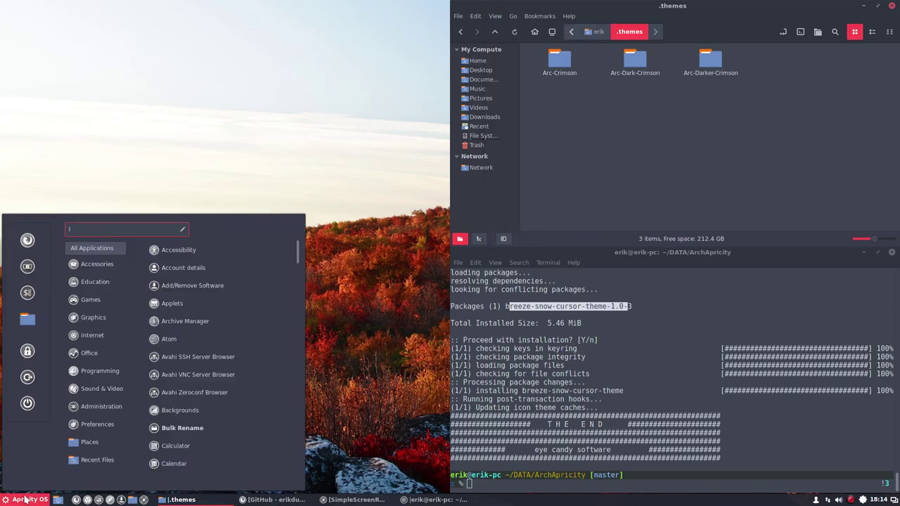
type("gpick")
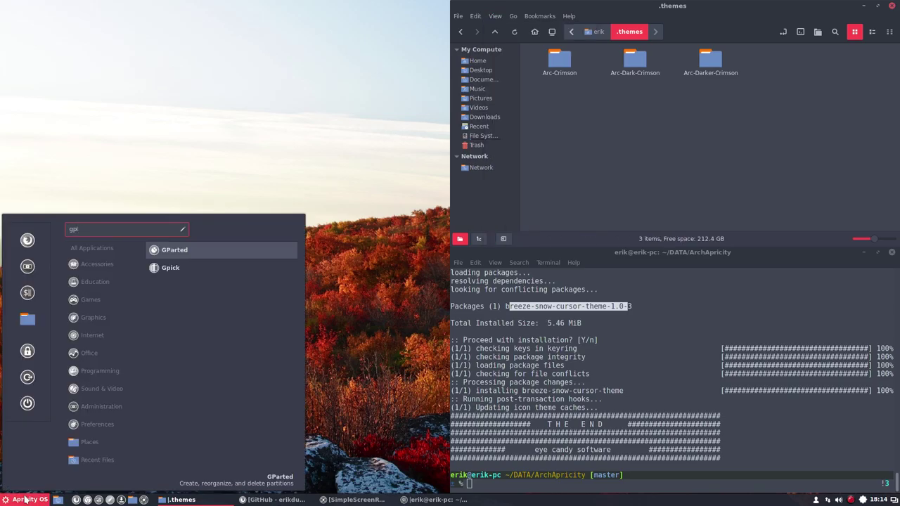
key("Return")
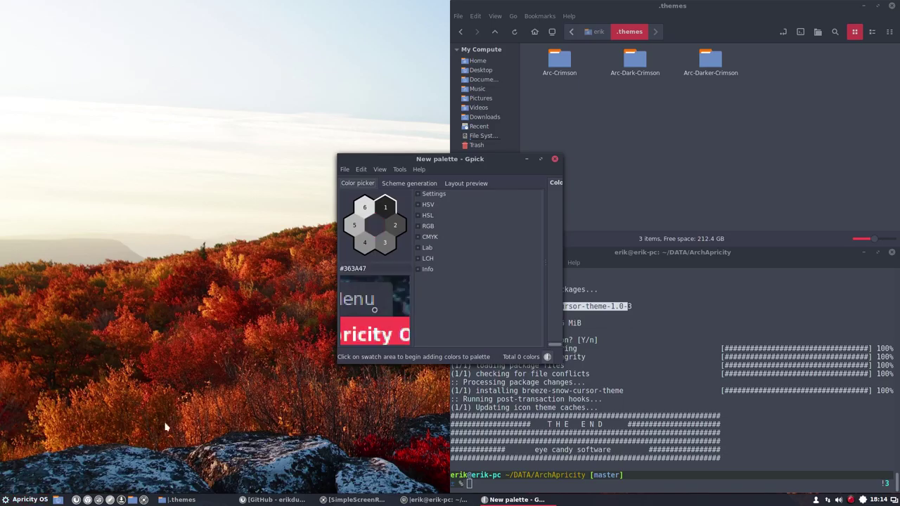
left_click_drag(563, 363, 714, 375)
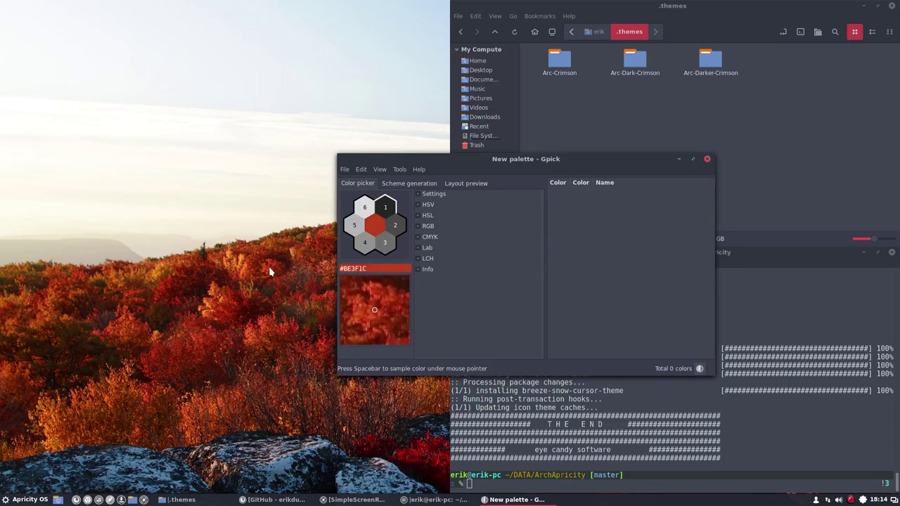
key("space")
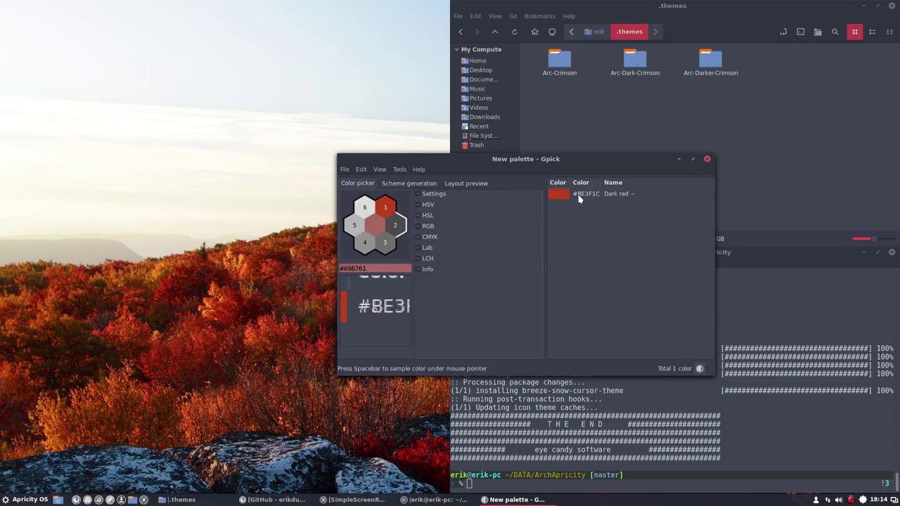
left_click(709, 159)
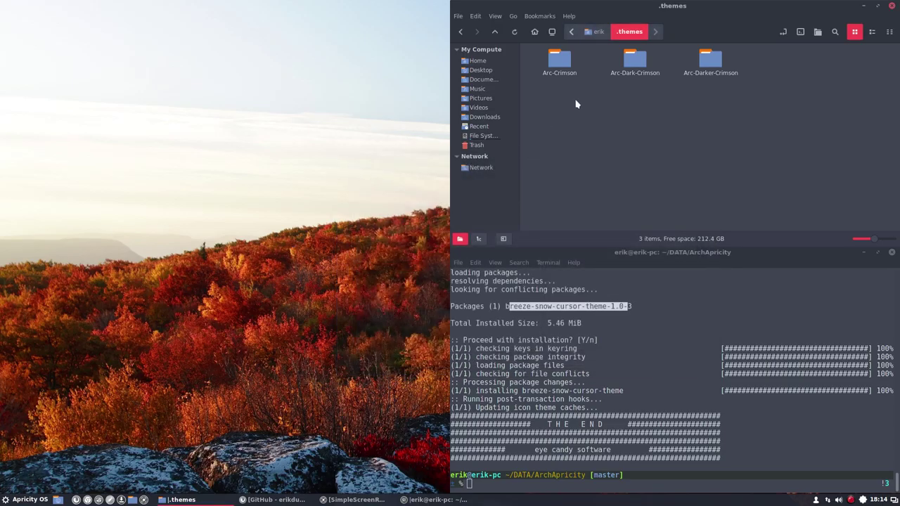
- Browse DATA/ArchApricity with hidden files off, selecting the install and icon scripts
left_click(595, 33)
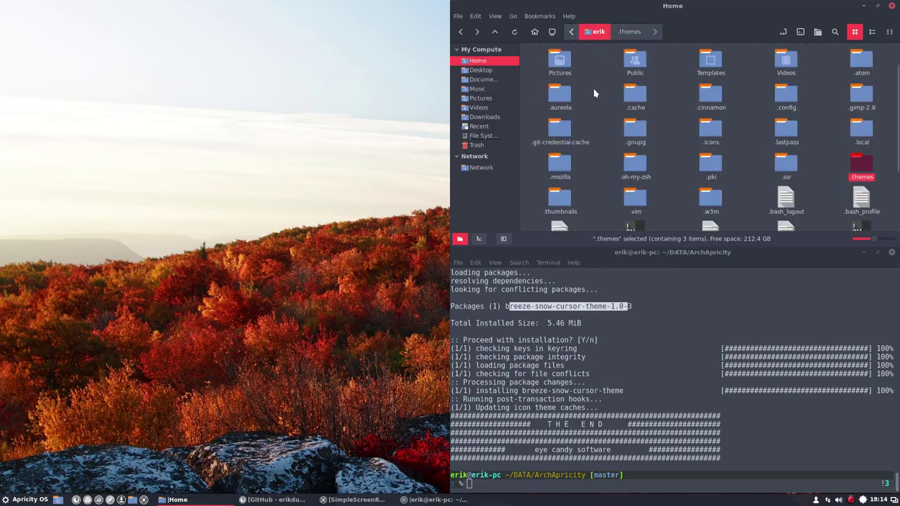
key("ctrl+h")
double_click(561, 62)
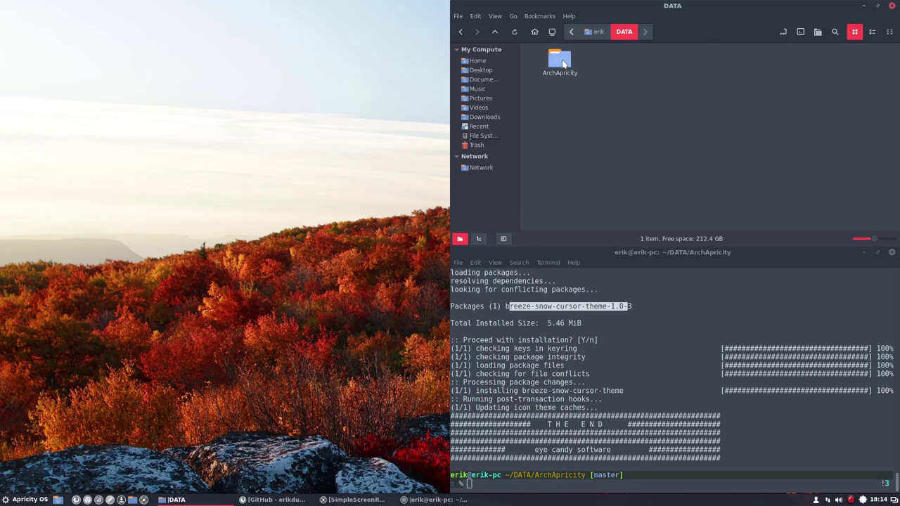
double_click(561, 62)
left_click(710, 62)
left_click(782, 63)
left_click(860, 63)
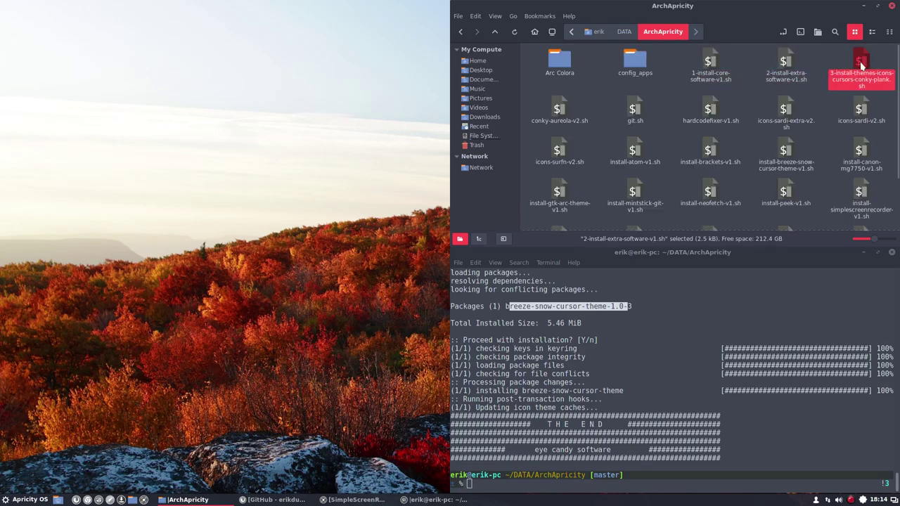
left_click(709, 70, "shift")
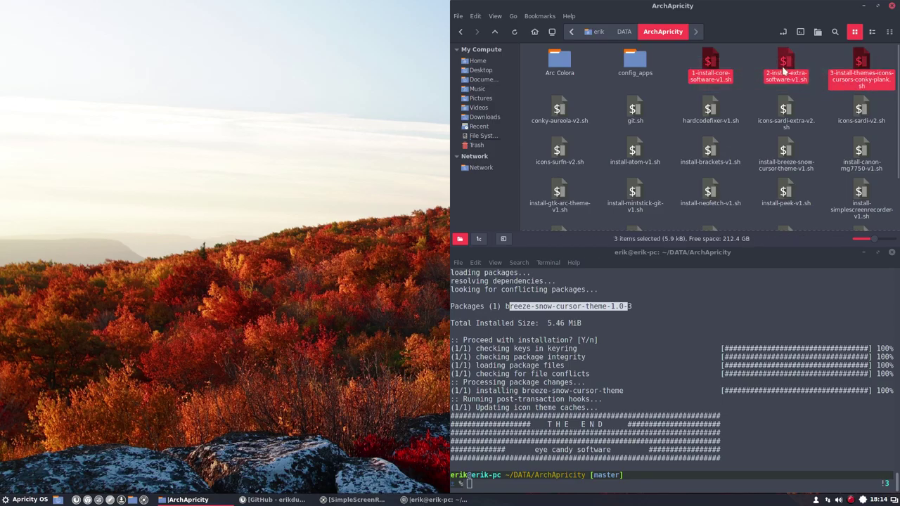
left_click(785, 110)
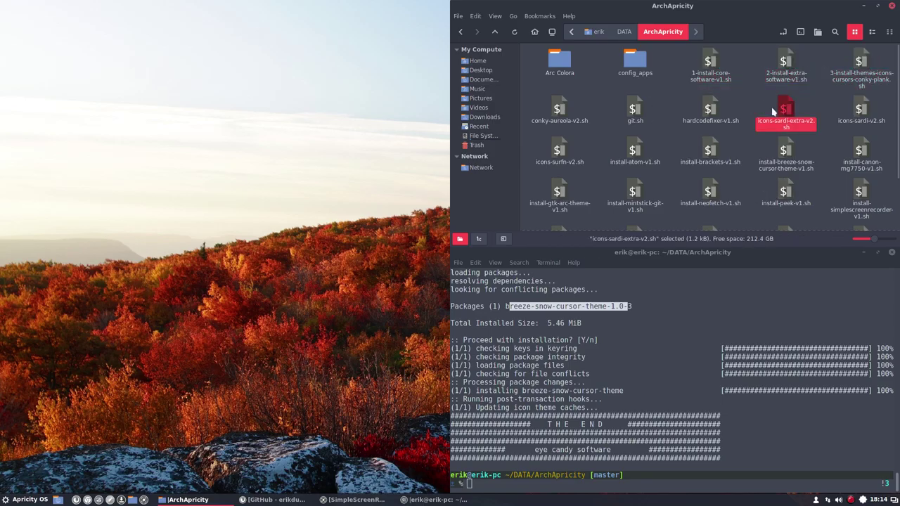
left_click(717, 110)
left_click(559, 148)
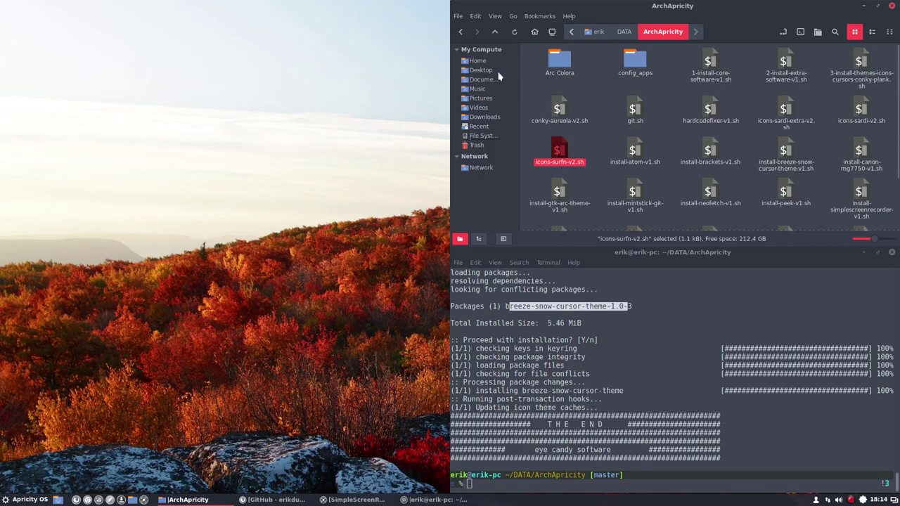
- Show hidden files in home and open the .aureola/acros conky folder
left_click(479, 61)
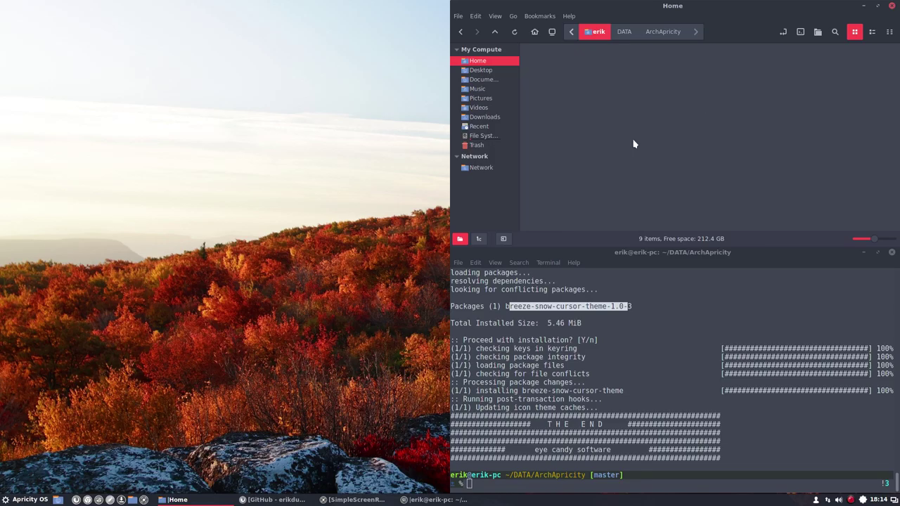
key("ctrl+h")
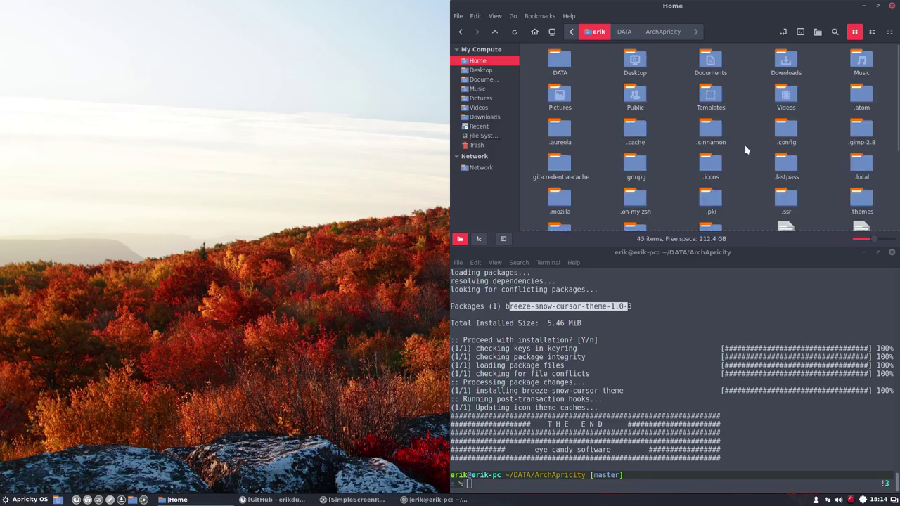
double_click(552, 127)
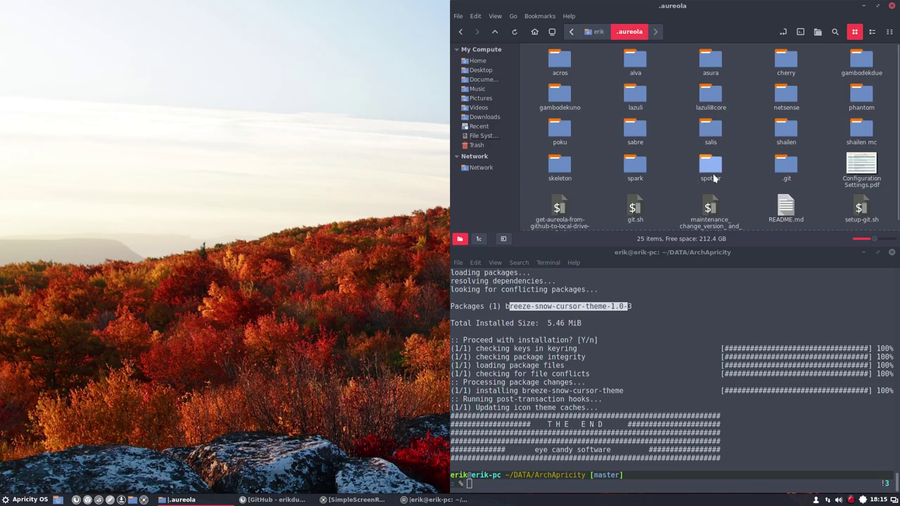
scroll(714, 179, "down", 1)
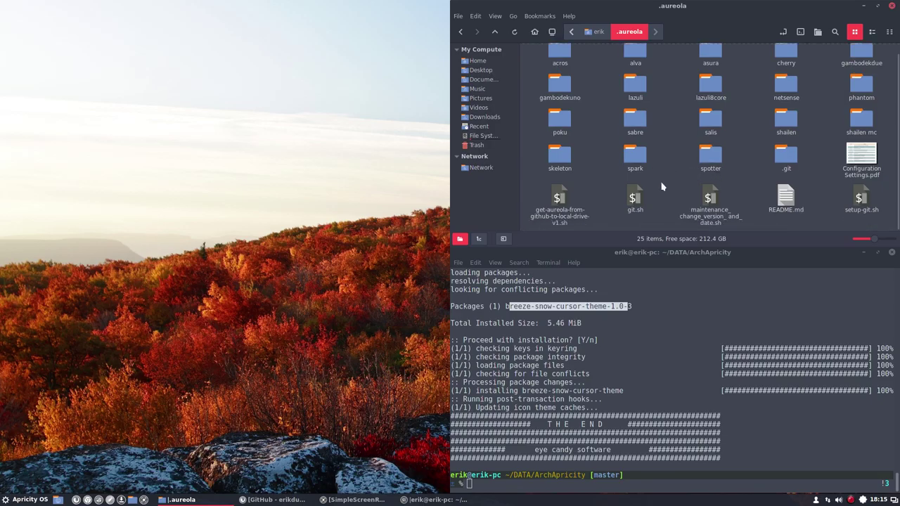
scroll(661, 186, "up", 1)
double_click(567, 60)
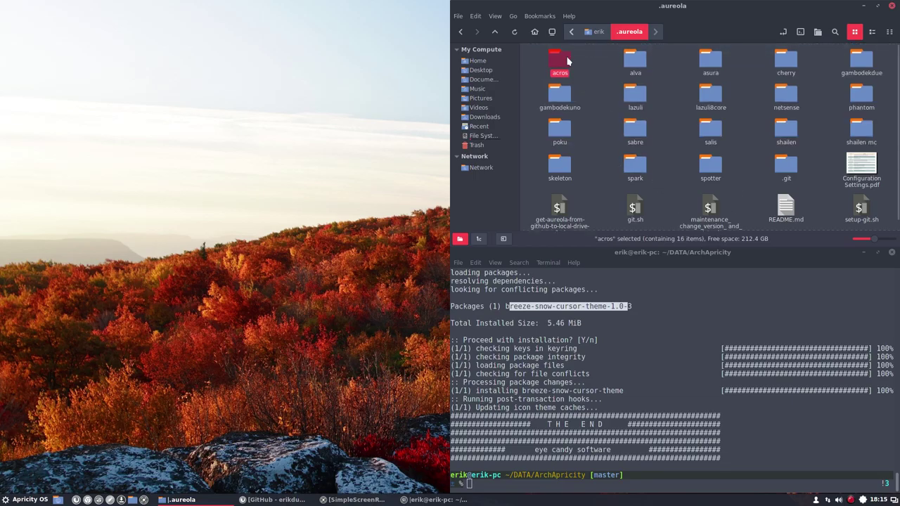
- Run ./install-conky.sh from the acros folder, answering y and entering the sudo password
left_click(800, 31)
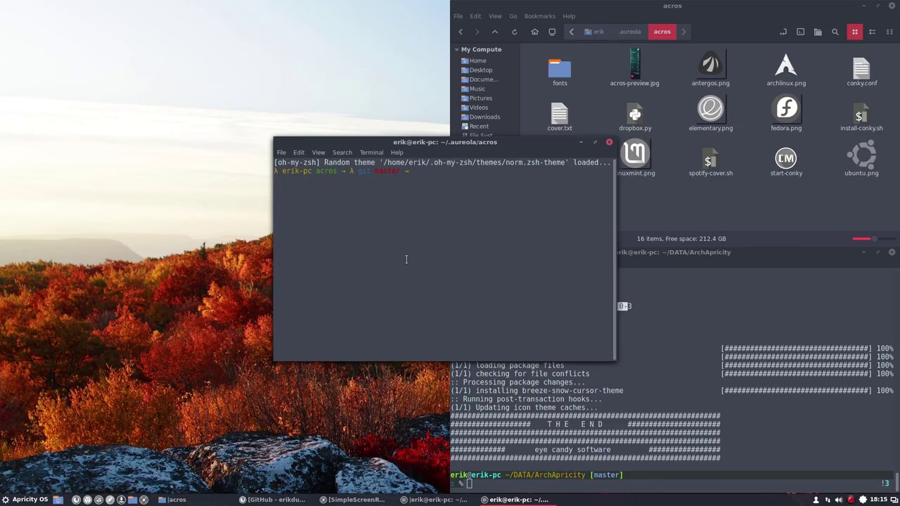
type("./install-conky.sh")
key("Return")
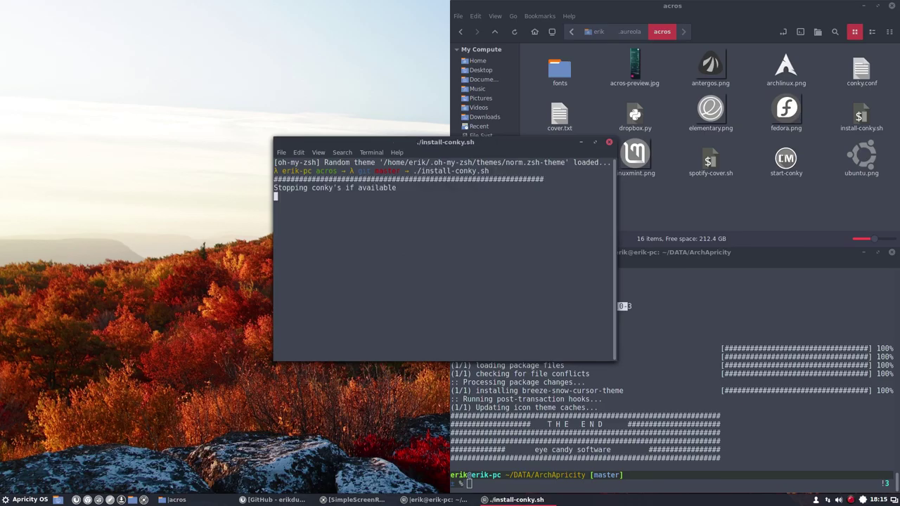
type("y")
key("Return")
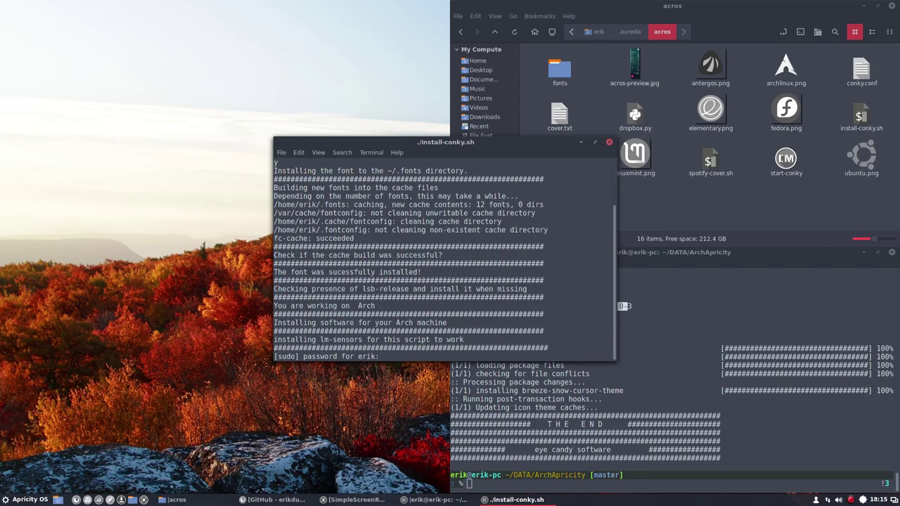
key("Return")
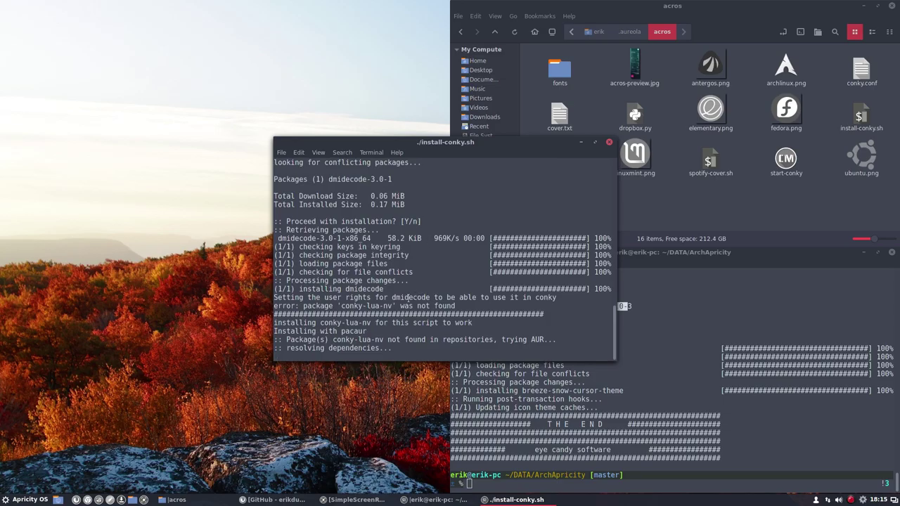
- Review the conky-lua-nv build output and move the terminal to the top-left
scroll(410, 298, "up", 8)
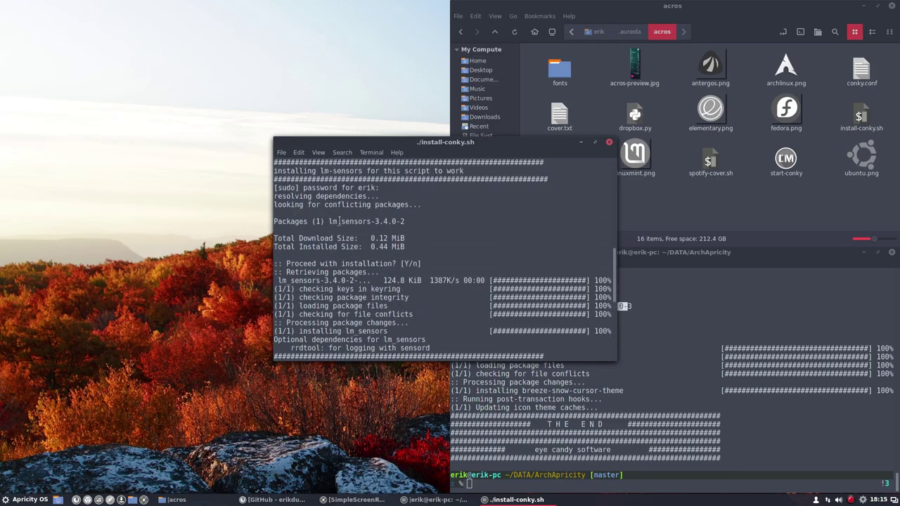
left_click_drag(325, 221, 274, 221)
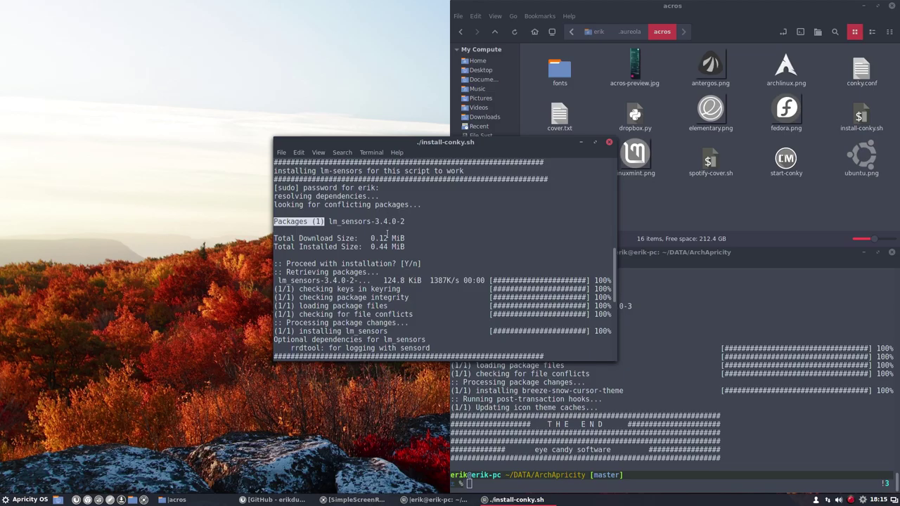
scroll(385, 240, "down", 6)
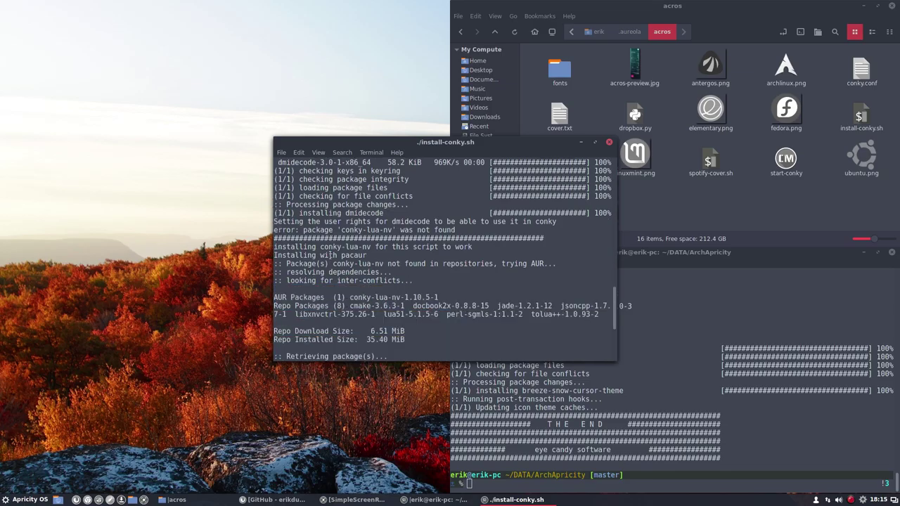
left_click_drag(342, 207, 378, 205)
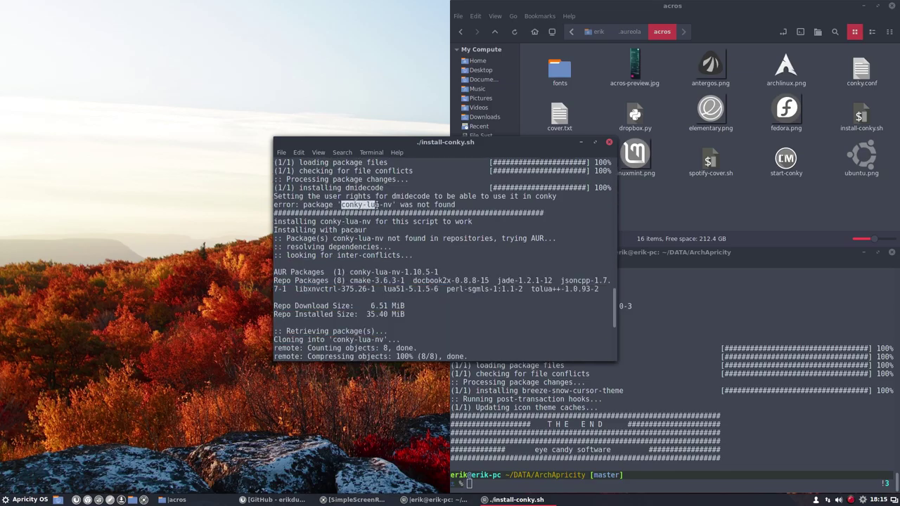
left_click(394, 205)
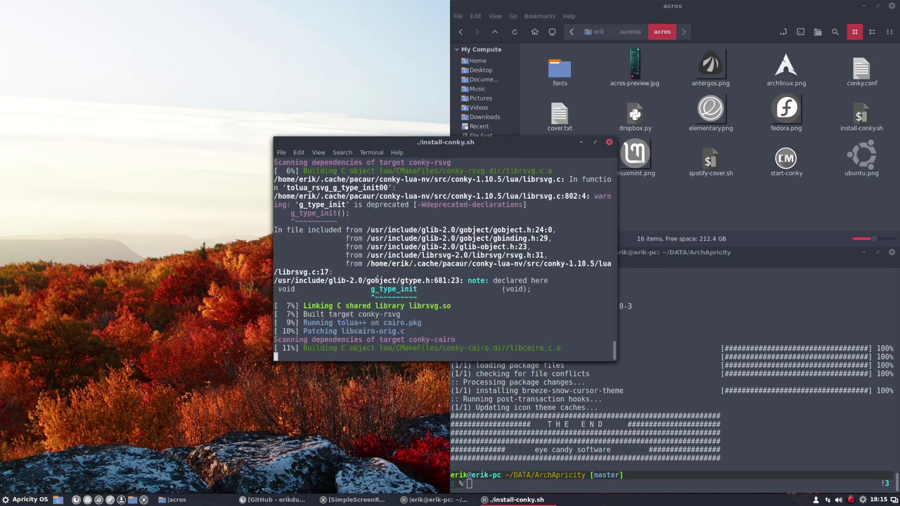
left_click_drag(442, 142, 200, 19)
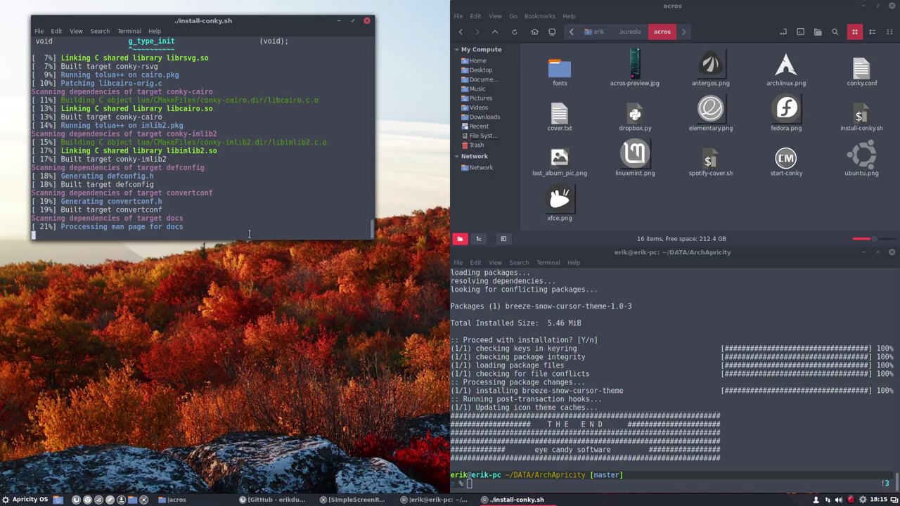
- Navigate to DATA/ArchApricity/config_apps/gnome-screenshot
left_click(595, 31)
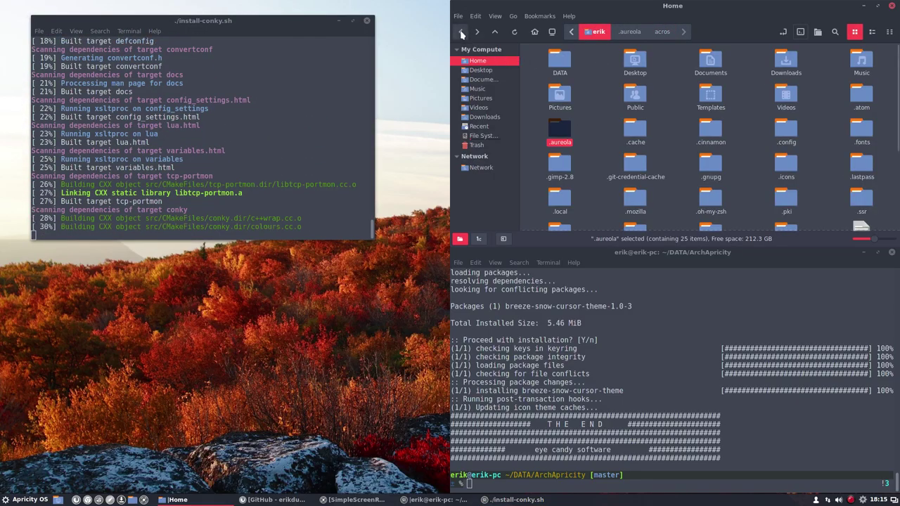
key("alt+Left")
left_click(549, 62)
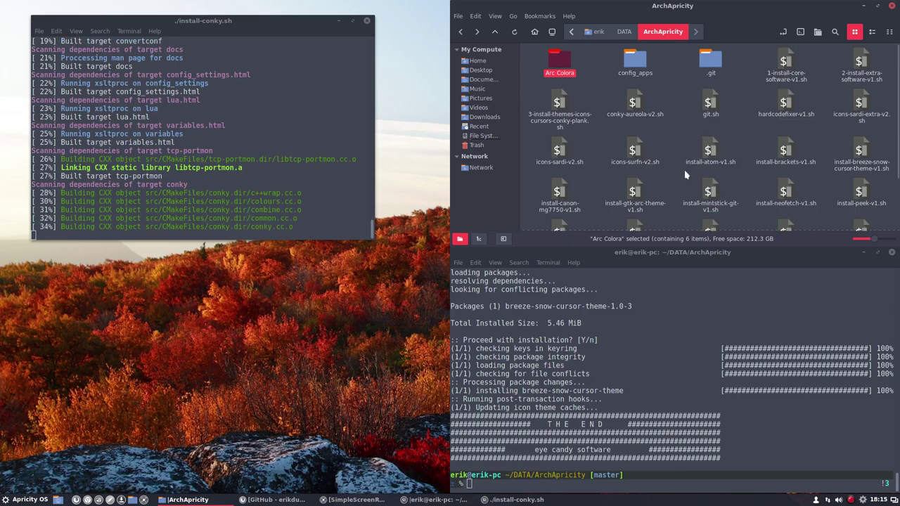
double_click(635, 62)
left_click_drag(539, 134, 857, 120)
double_click(862, 60)
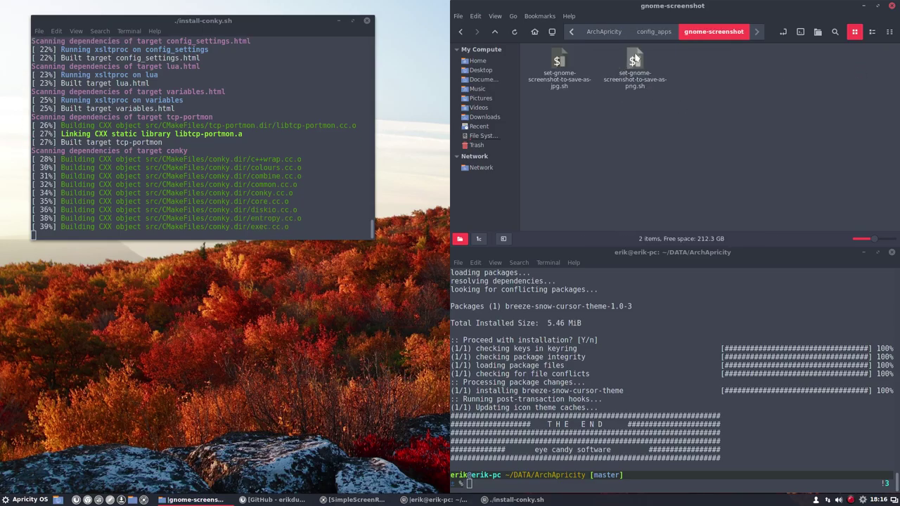
- Run set-gnome-screenshot-to-save-as-jpg.sh in a terminal, then return to config_apps
left_click(635, 59)
left_click(561, 64)
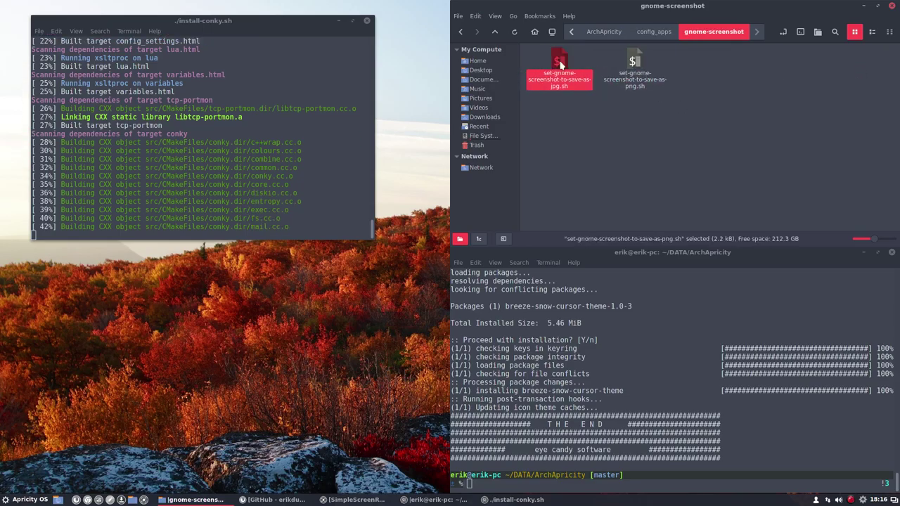
double_click(561, 64)
left_click(583, 160)
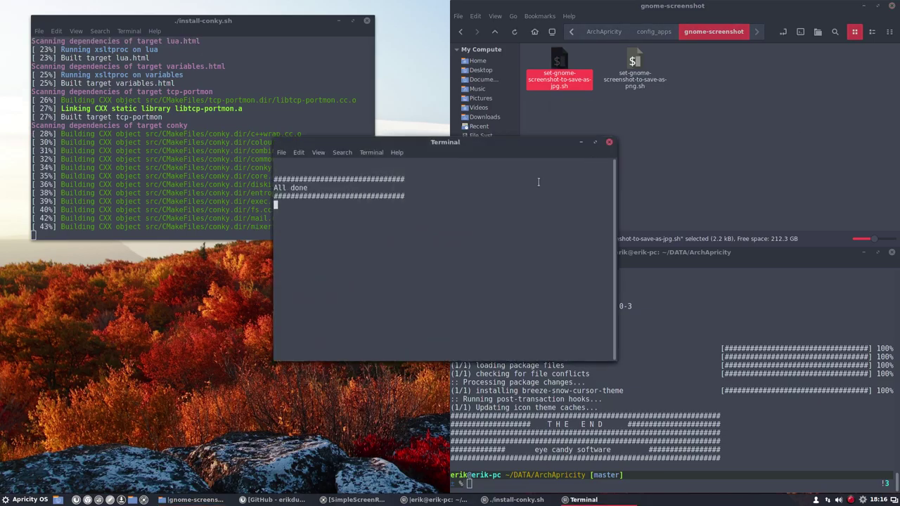
left_click(609, 142)
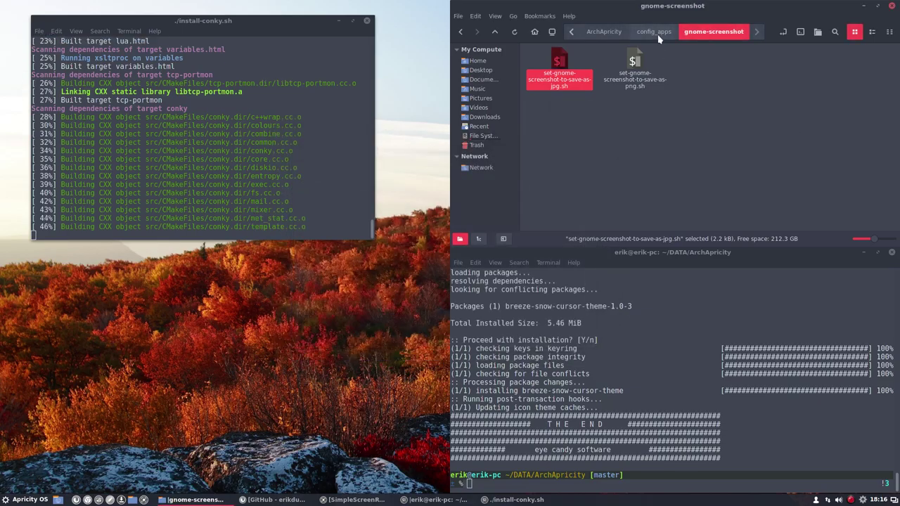
left_click(654, 32)
left_click(652, 142)
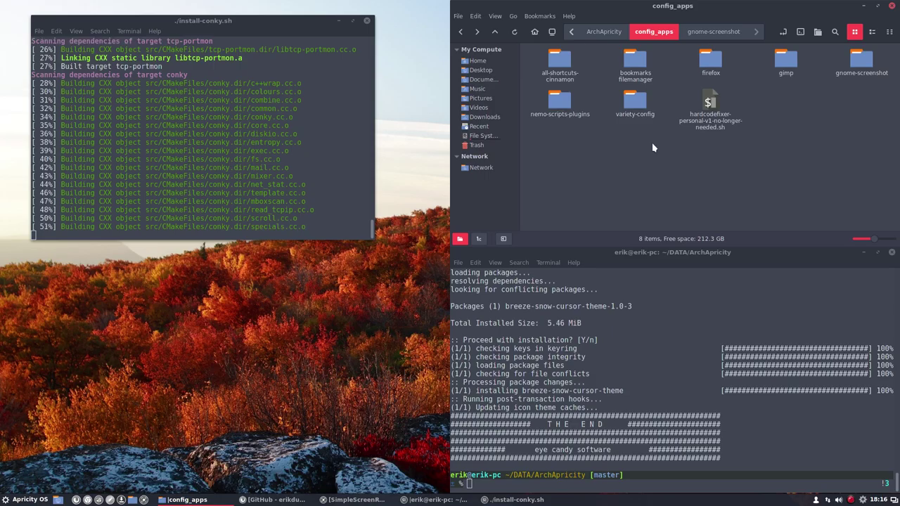
left_click(551, 63)
- Run dconf_load.sh from all-shortcuts-cinnamon in a terminal
double_click(553, 60)
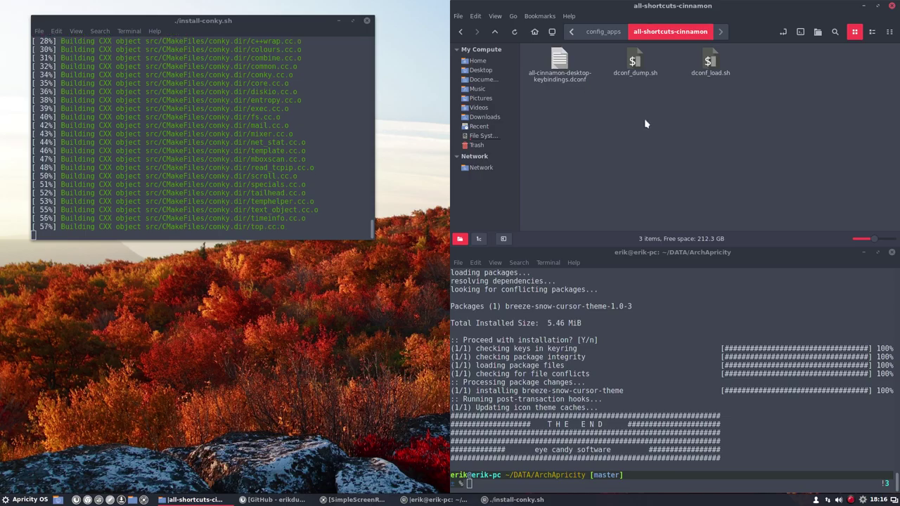
double_click(709, 62)
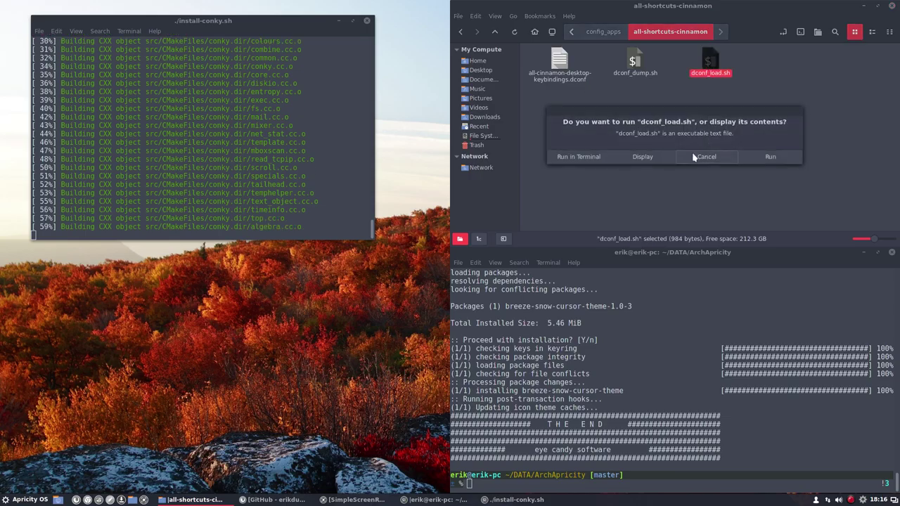
left_click(595, 157)
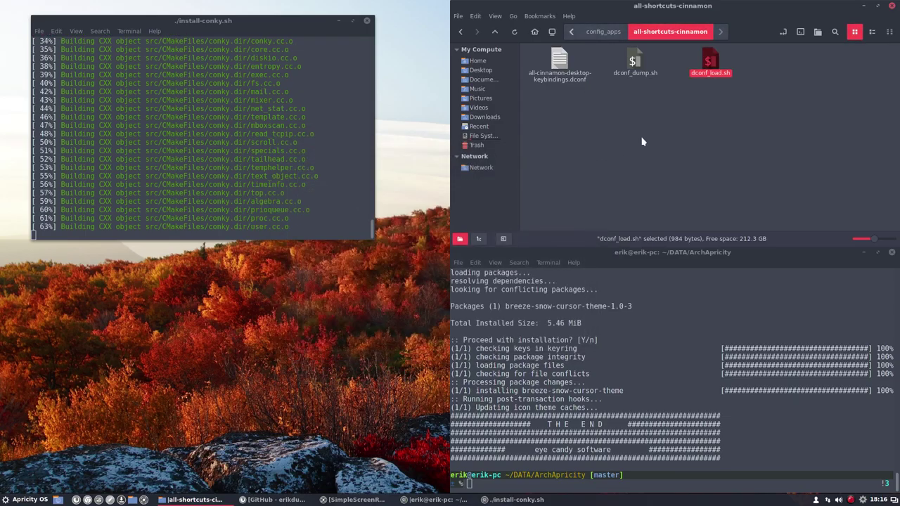
left_click(636, 136)
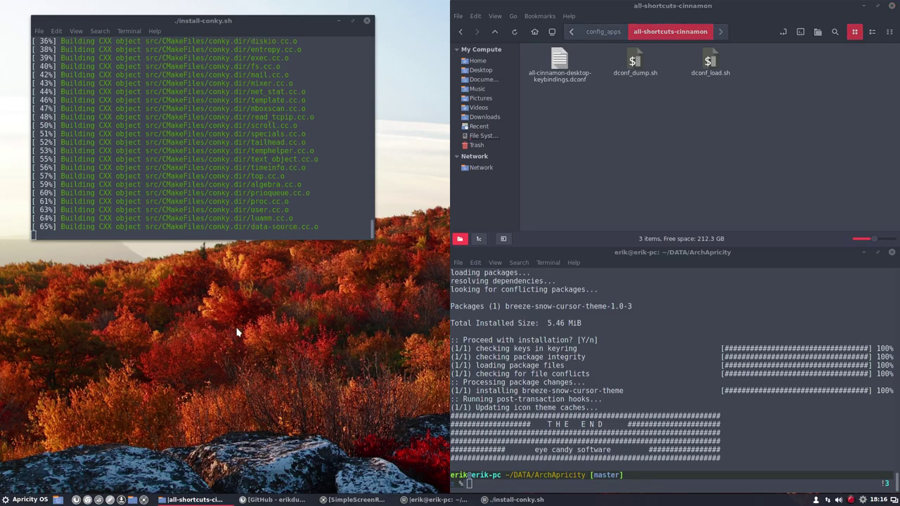
- Check the System Monitor, then return to ArchApricity and select plank-themes-v2.sh
key("ctrl+shift+Escape")
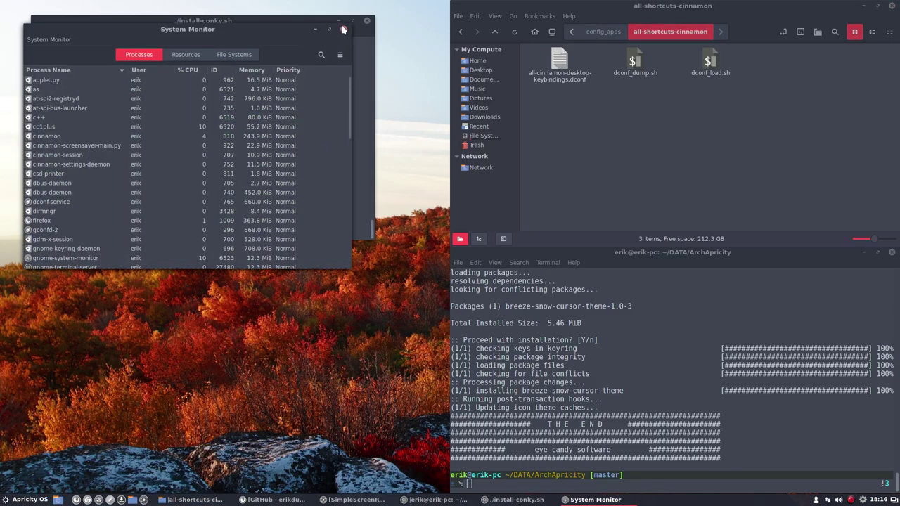
left_click(344, 30)
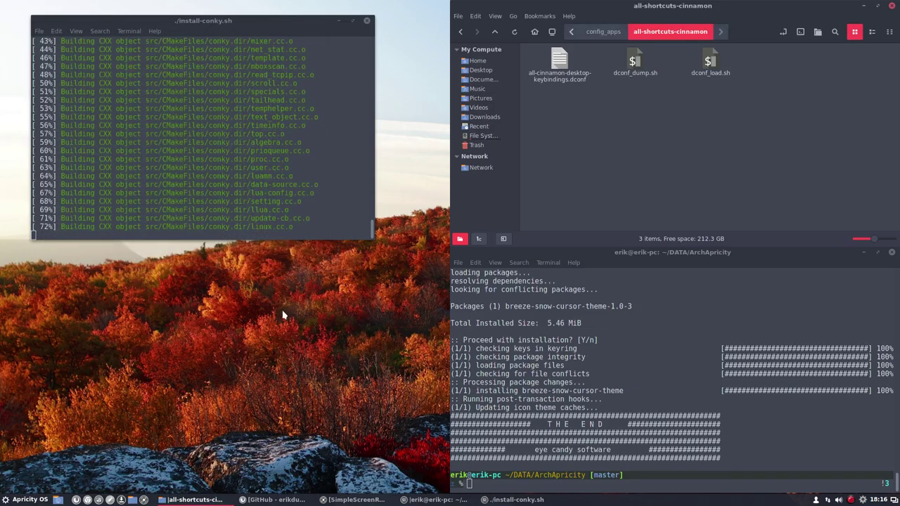
left_click(571, 31)
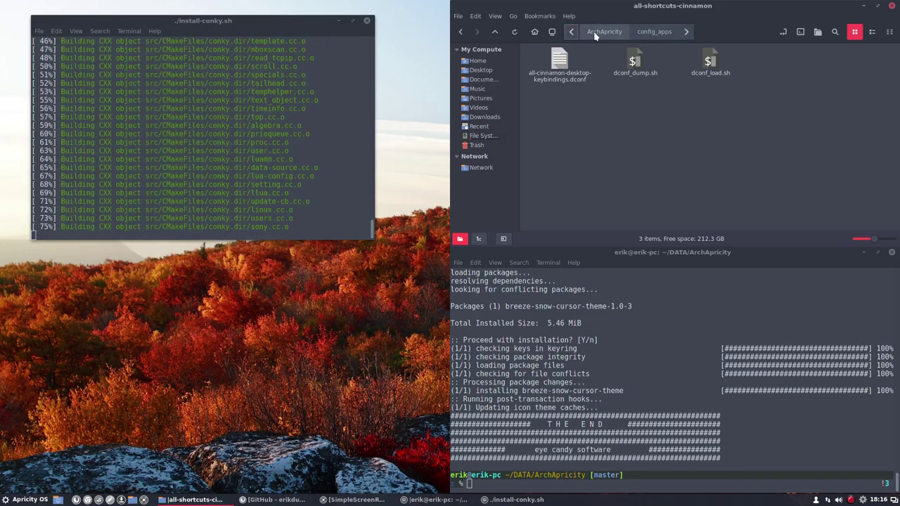
left_click(602, 31)
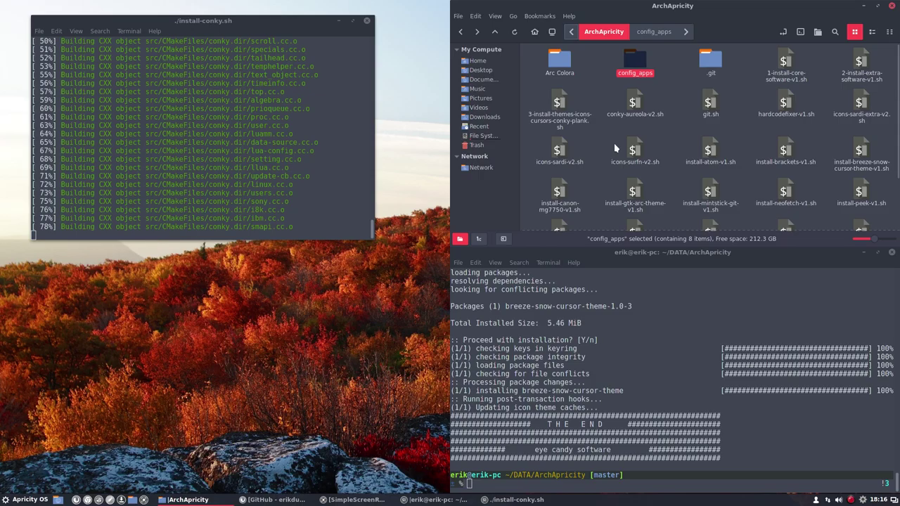
scroll(758, 153, "down", 3)
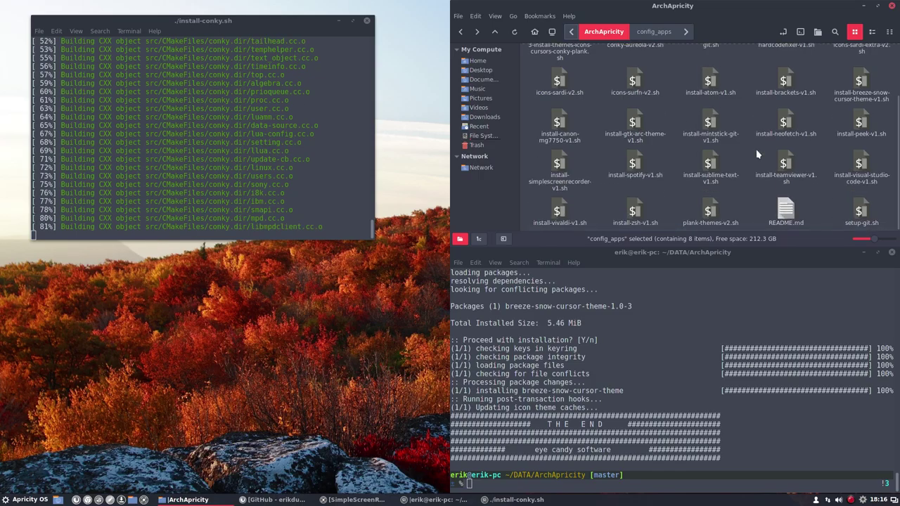
left_click(710, 211)
- Launch the Plank dock from the application menu
left_click(5, 494)
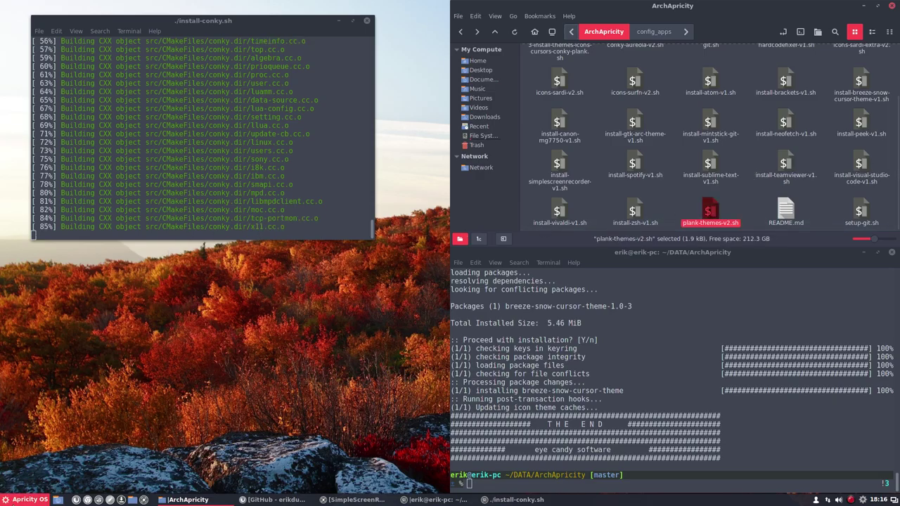
type("plank")
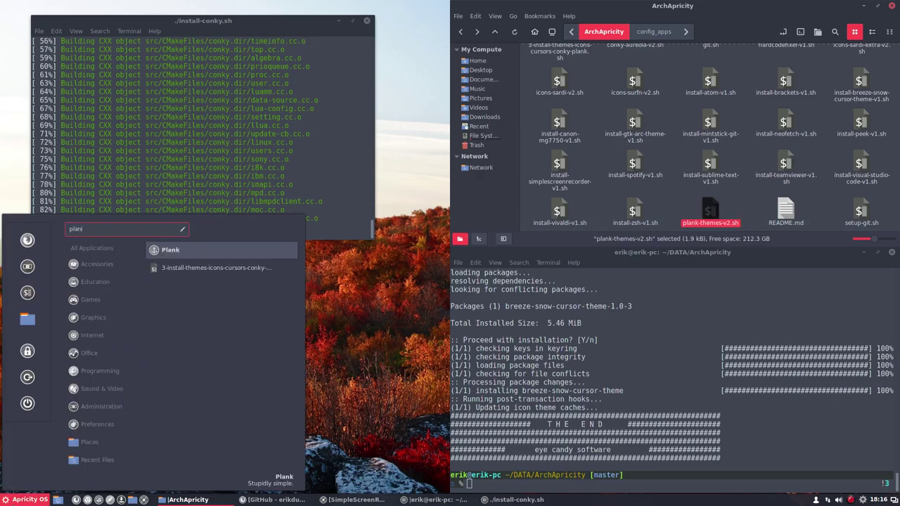
key("Return")
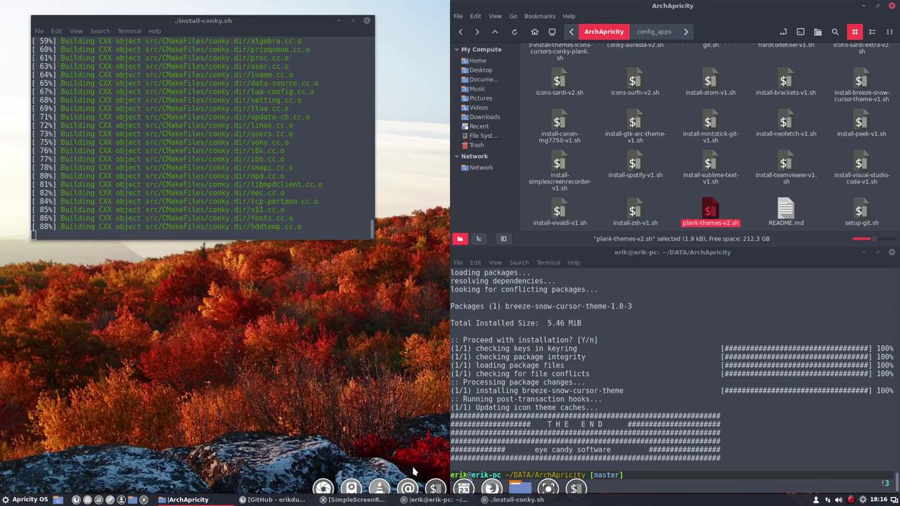
- Set the Plank dock position to Top, theme to Capeos, and enable Icon Zoom
right_click(351, 489)
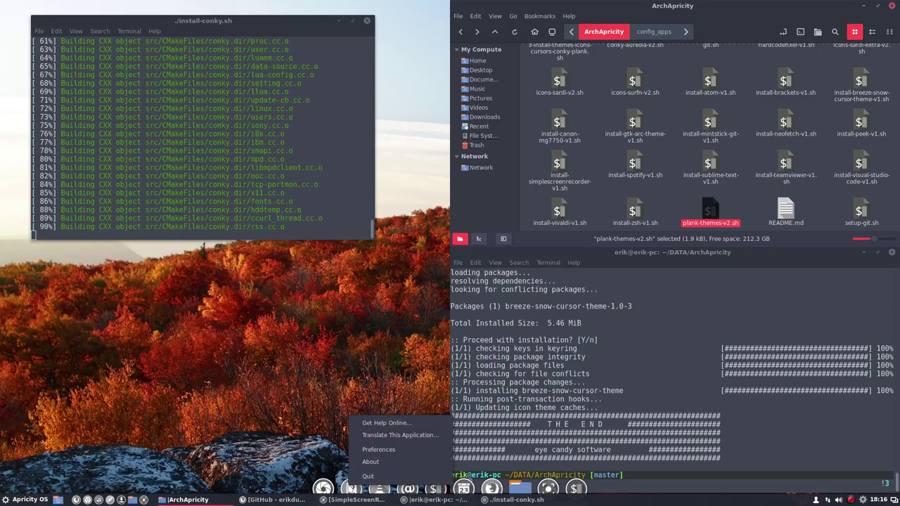
left_click(379, 449)
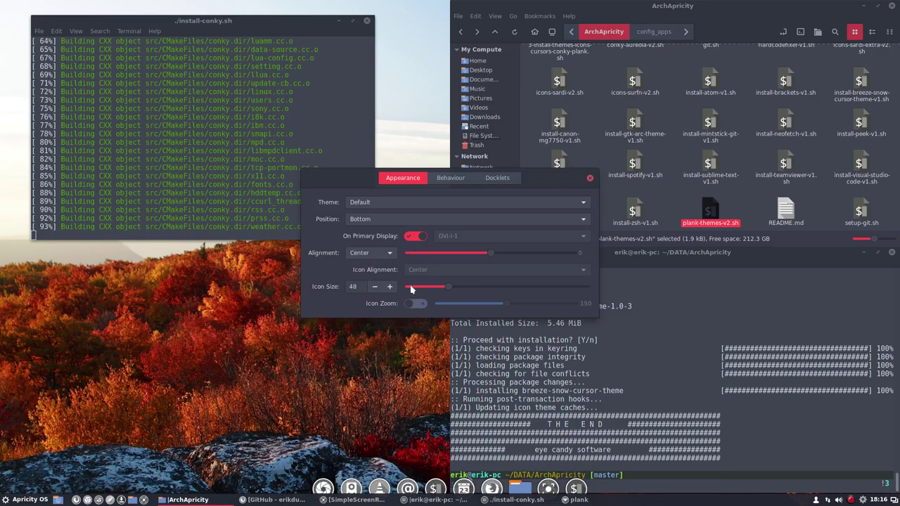
left_click(384, 219)
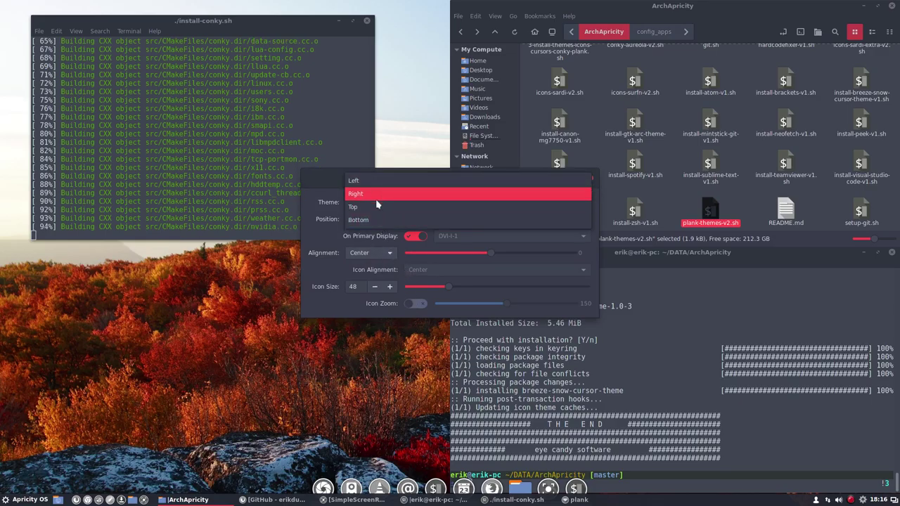
left_click(380, 204)
left_click(398, 202)
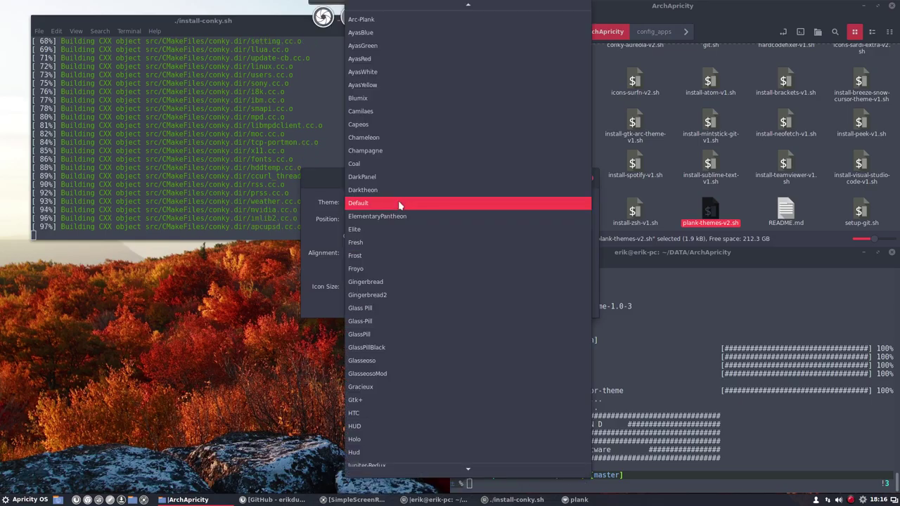
left_click(392, 88)
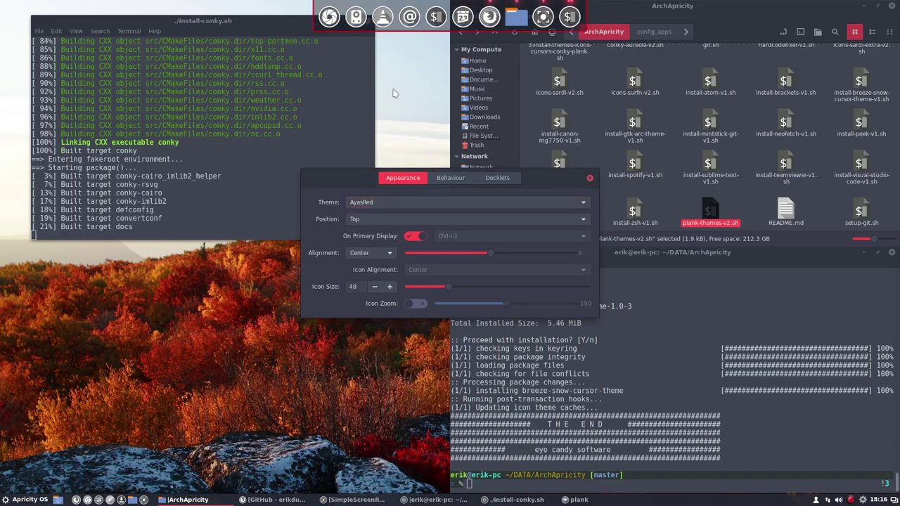
key("Down")
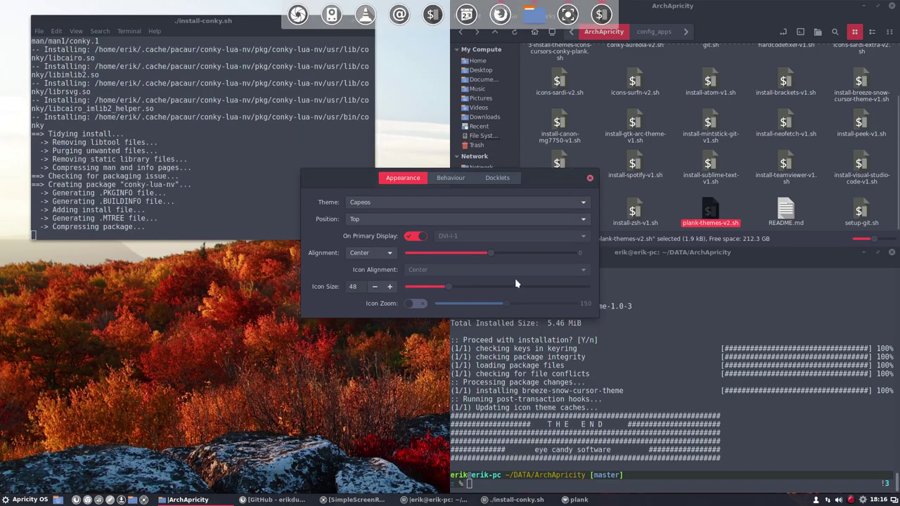
left_click(420, 305)
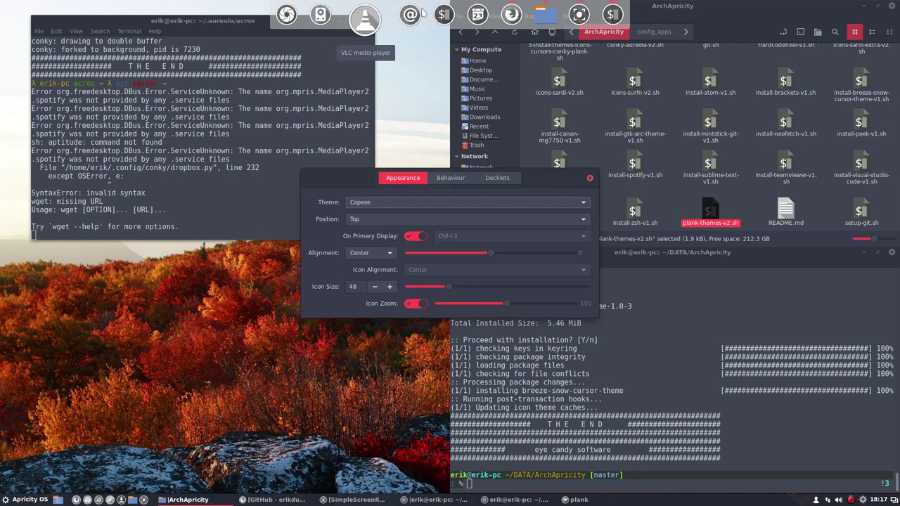
- Close Plank preferences and the conky terminal, and minimize the file manager and terminal
left_click(589, 181)
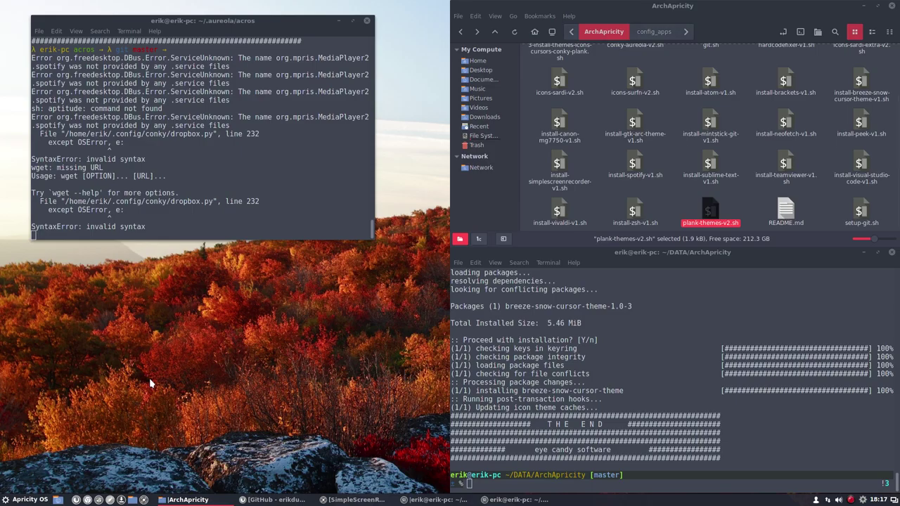
left_click(367, 20)
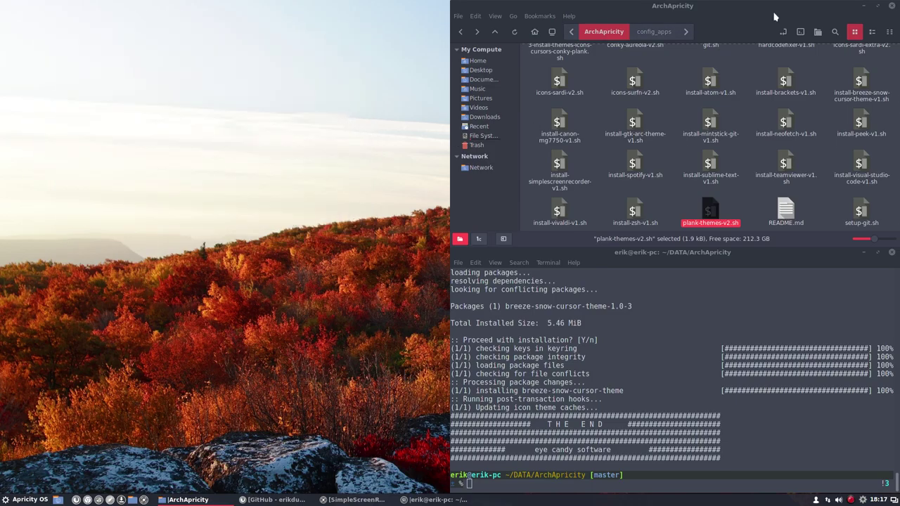
left_click(864, 7)
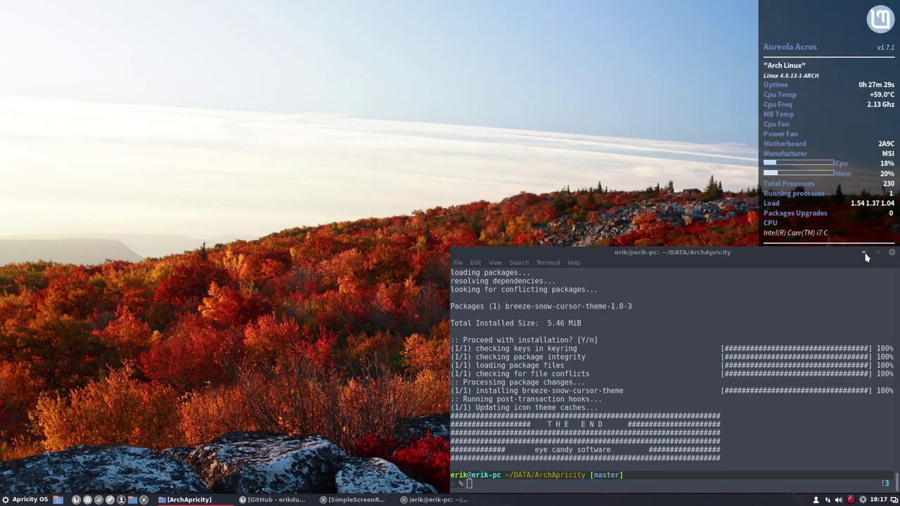
left_click(864, 253)
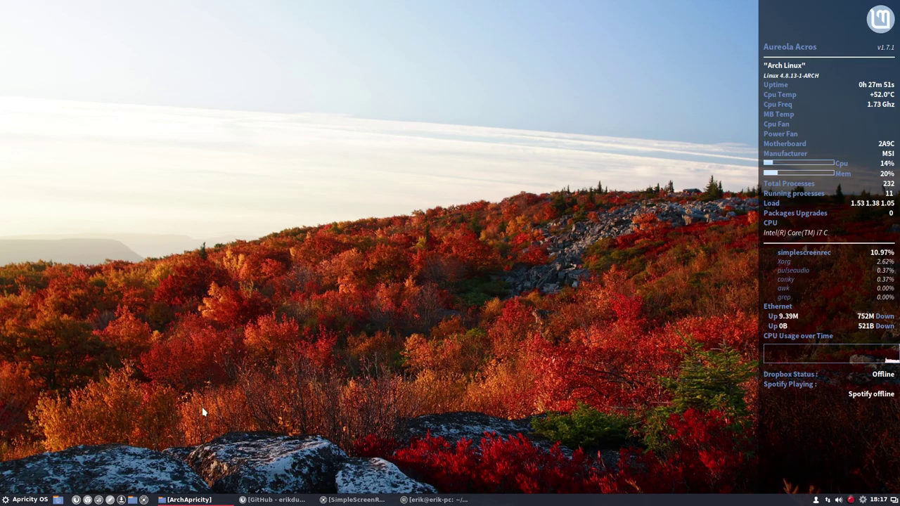
- Check the application menu and the minimized terminal via the taskbar
left_click(29, 500)
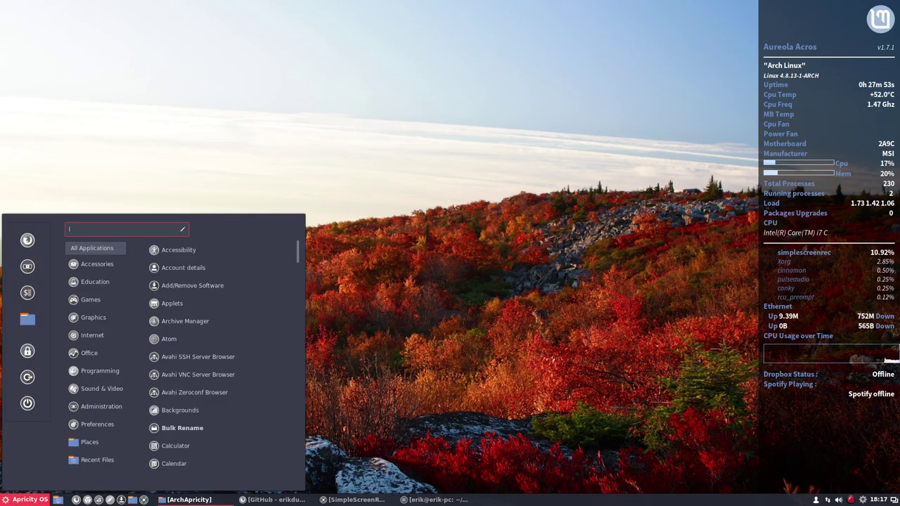
left_click(496, 386)
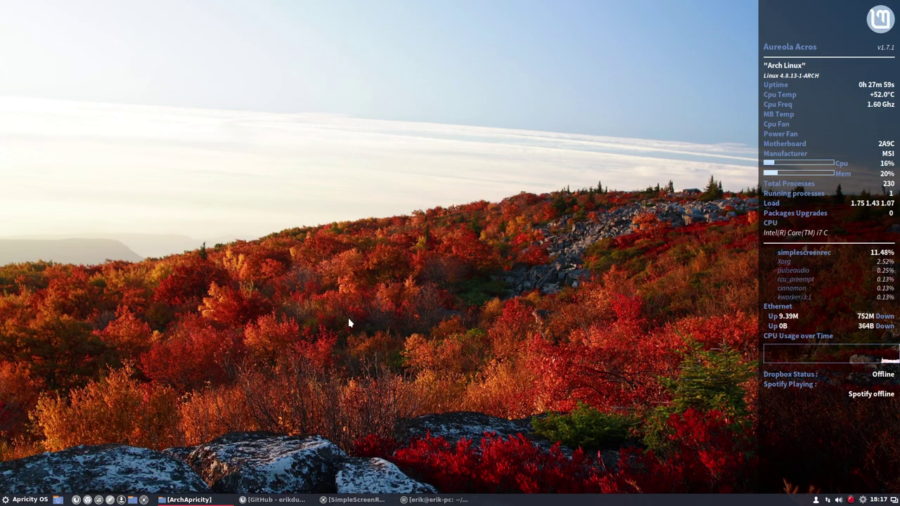
left_click(28, 502)
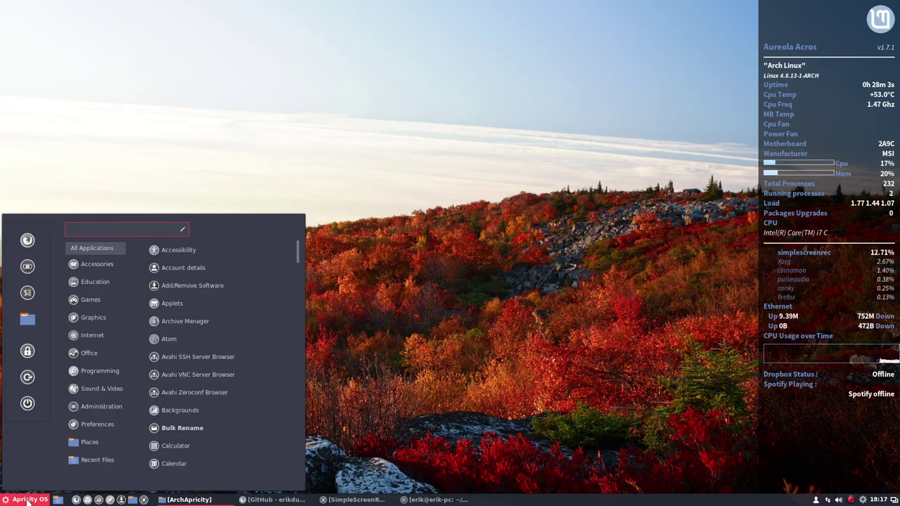
left_click(523, 362)
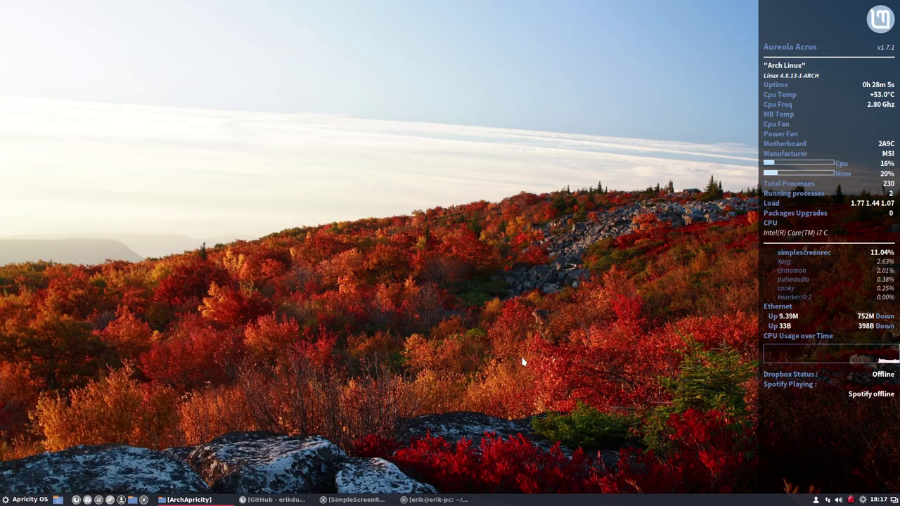
left_click(447, 501)
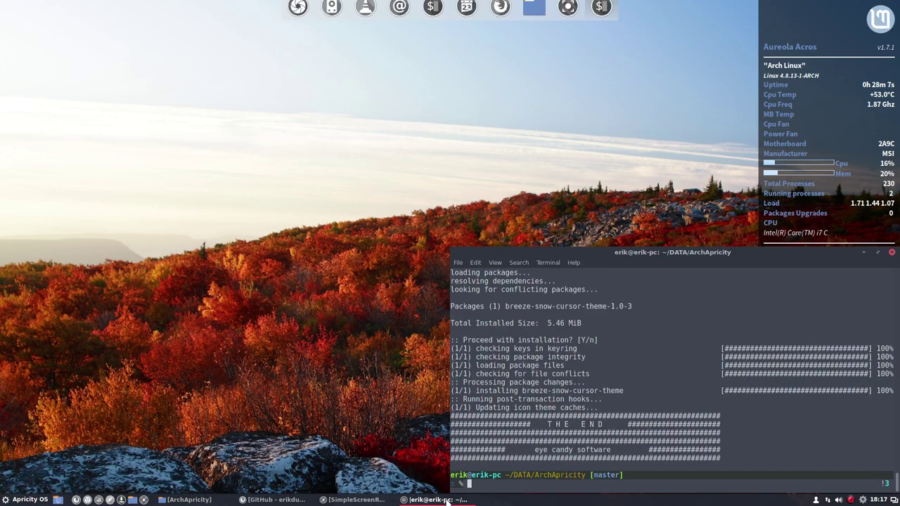
left_click(447, 501)
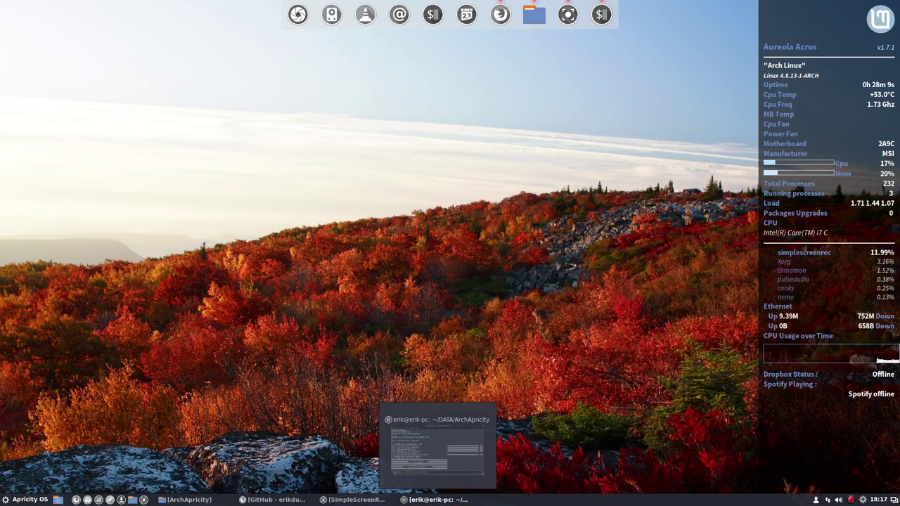
mouse_move(377, 503)
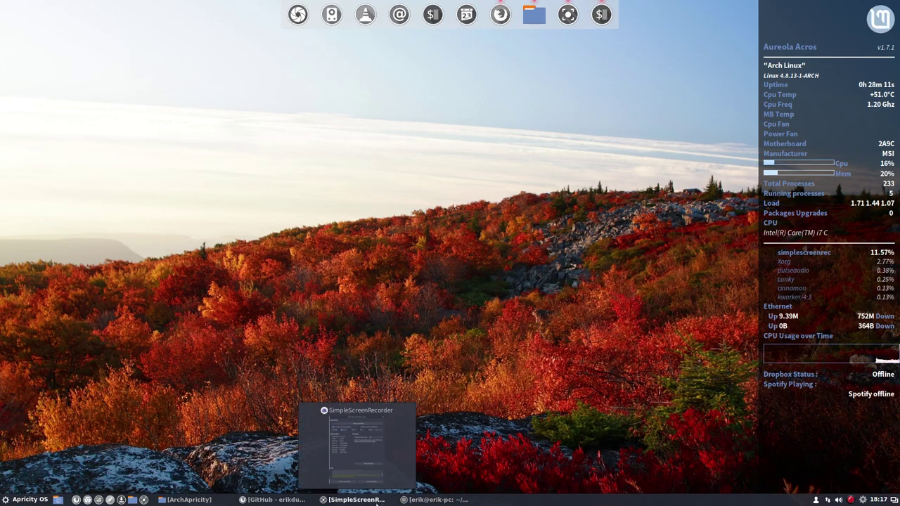
left_click(188, 499)
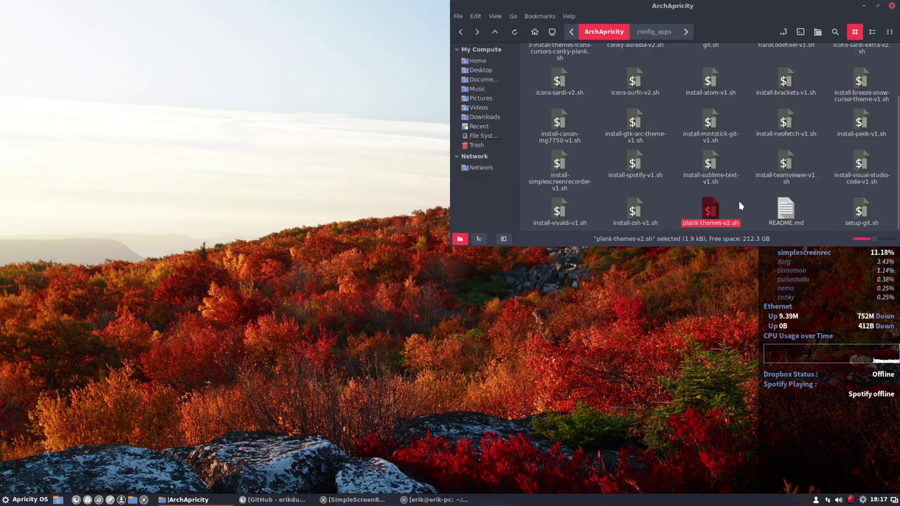
left_click(35, 503)
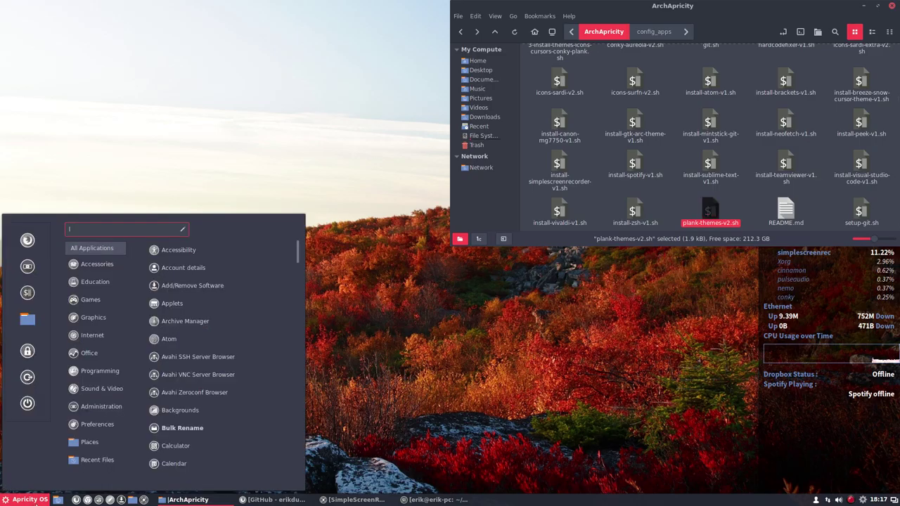
left_click(867, 7)
left_click(864, 9)
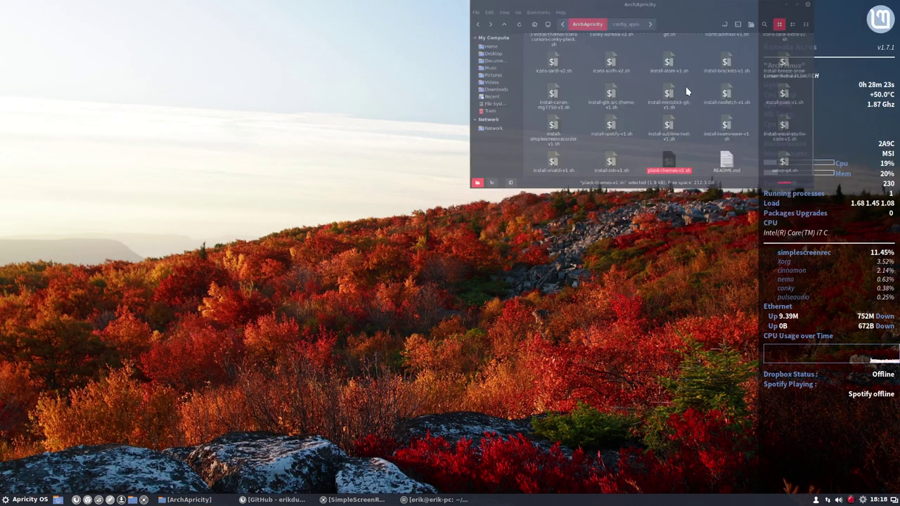
- Add Plank through Startup Applications' Choose application list, then close the window
key("super")
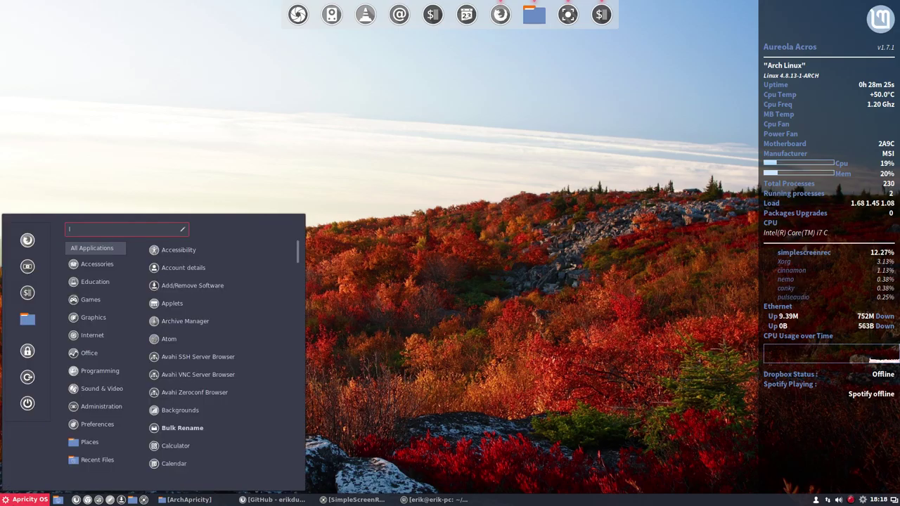
type("start")
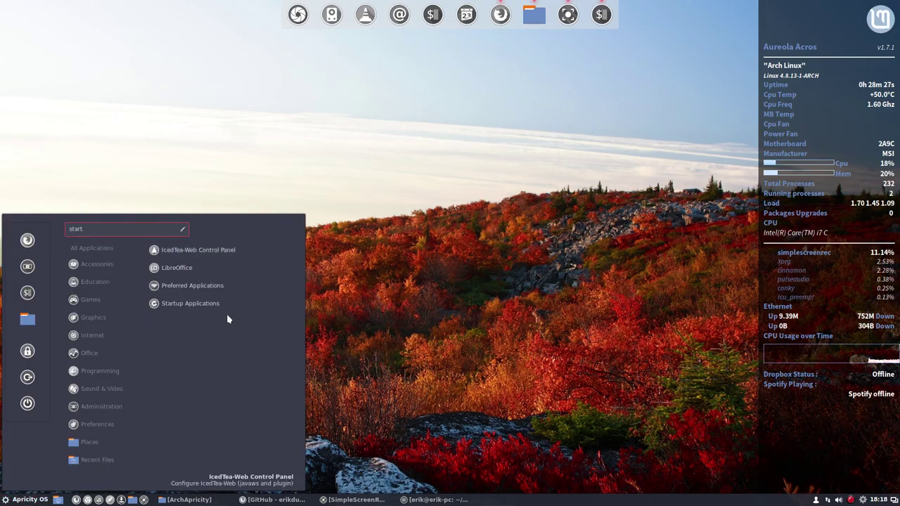
left_click(212, 306)
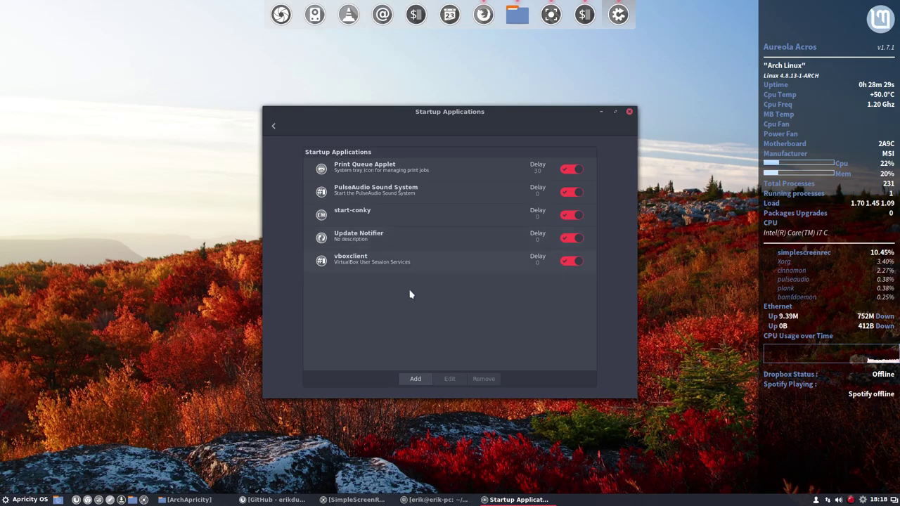
left_click(415, 379)
left_click(415, 405)
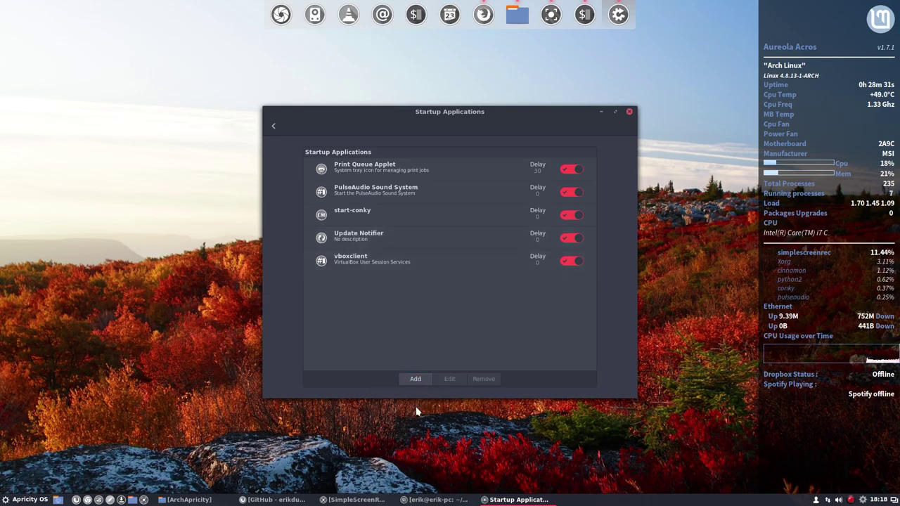
type("a")
type("lank")
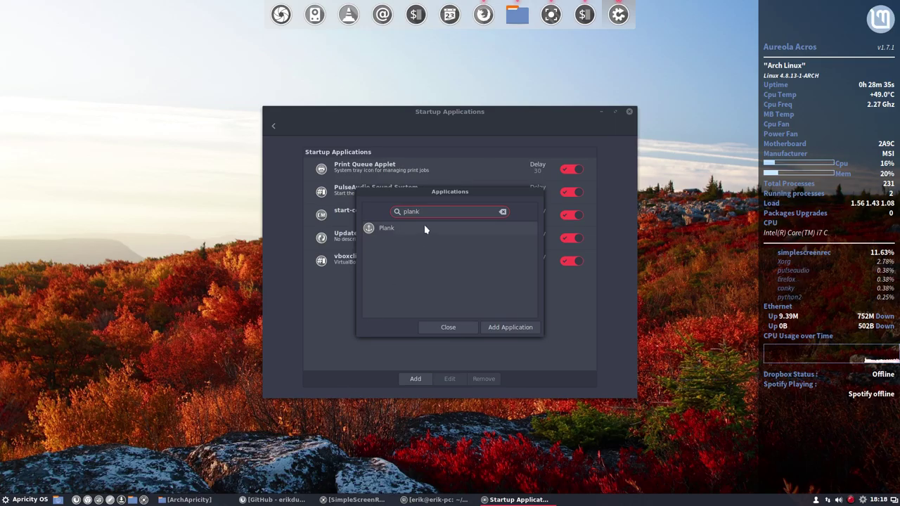
left_click(425, 228)
left_click(525, 330)
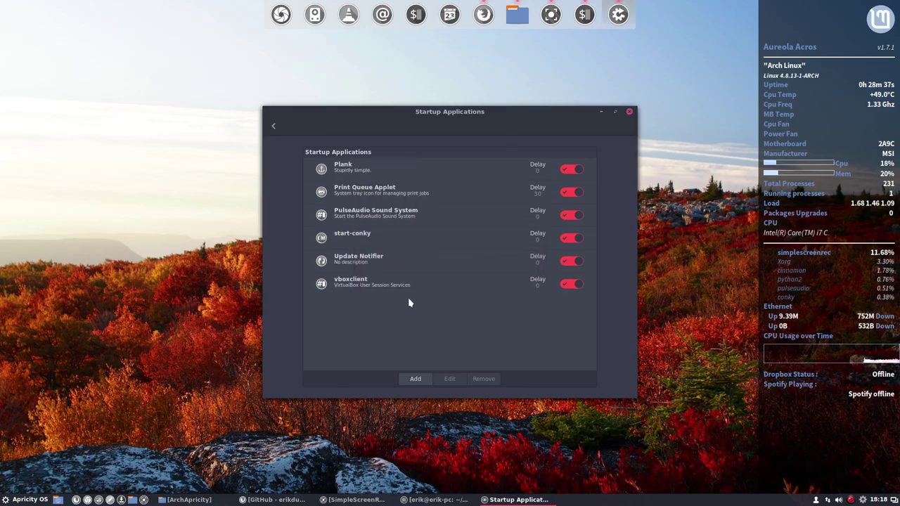
left_click(629, 113)
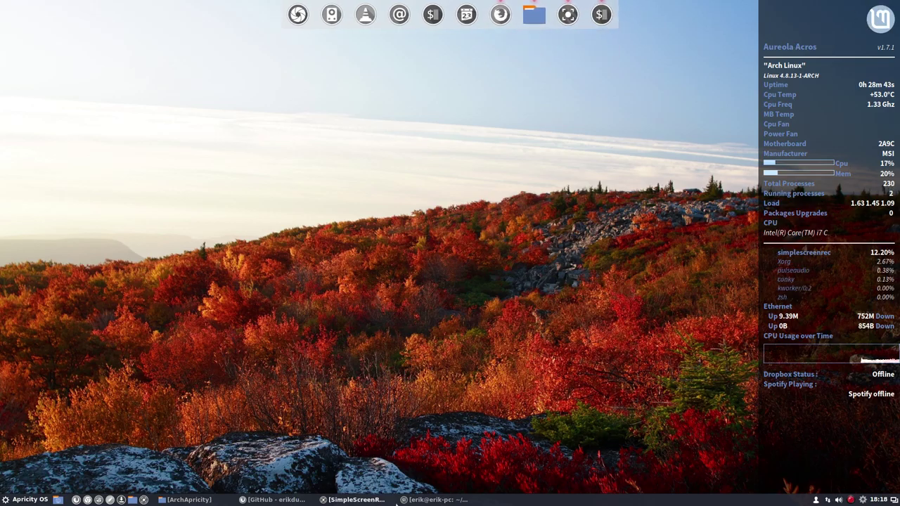
- Bring back the ArchApricity folder window and select the icons-surfn-v2.sh script
mouse_move(396, 504)
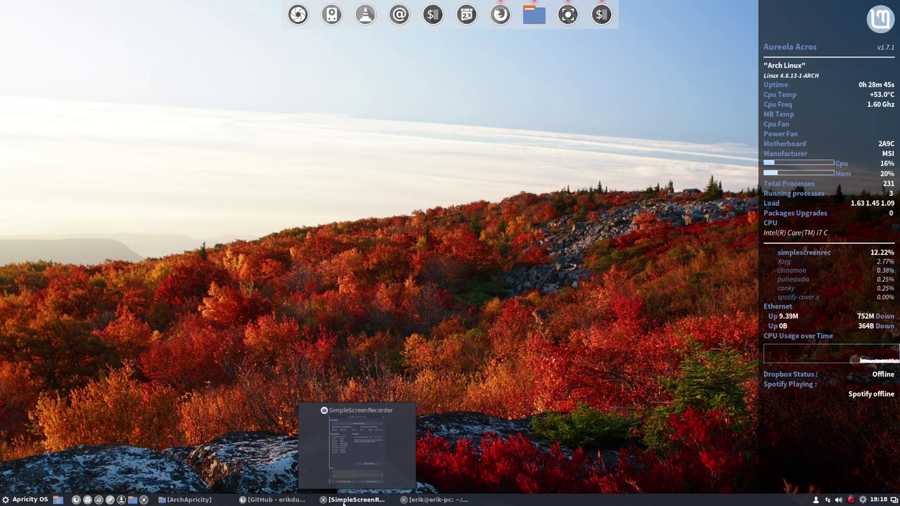
left_click(187, 500)
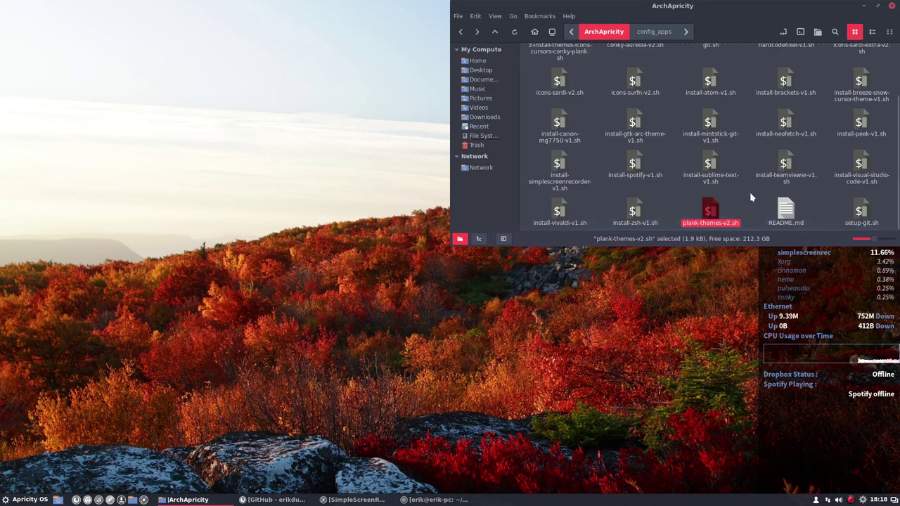
scroll(665, 218, "up", 1)
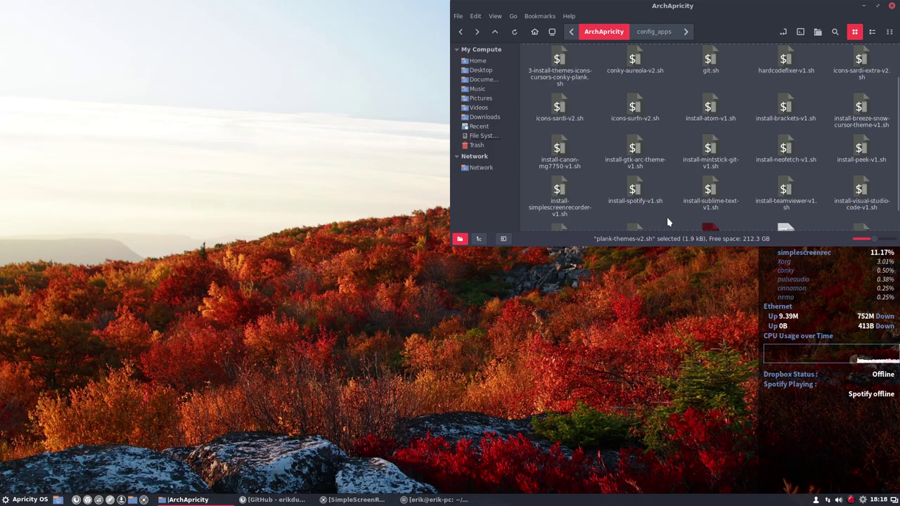
scroll(667, 218, "up", 1)
scroll(666, 217, "up", 1)
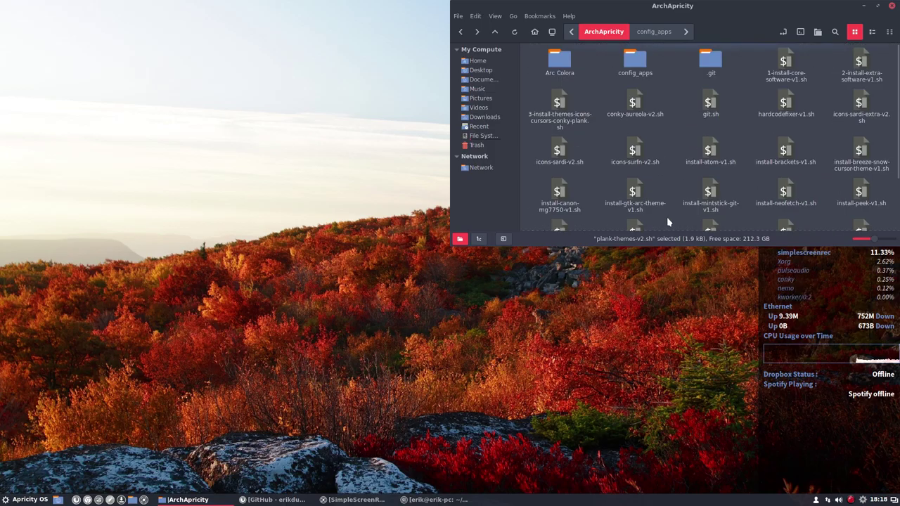
left_click(636, 150)
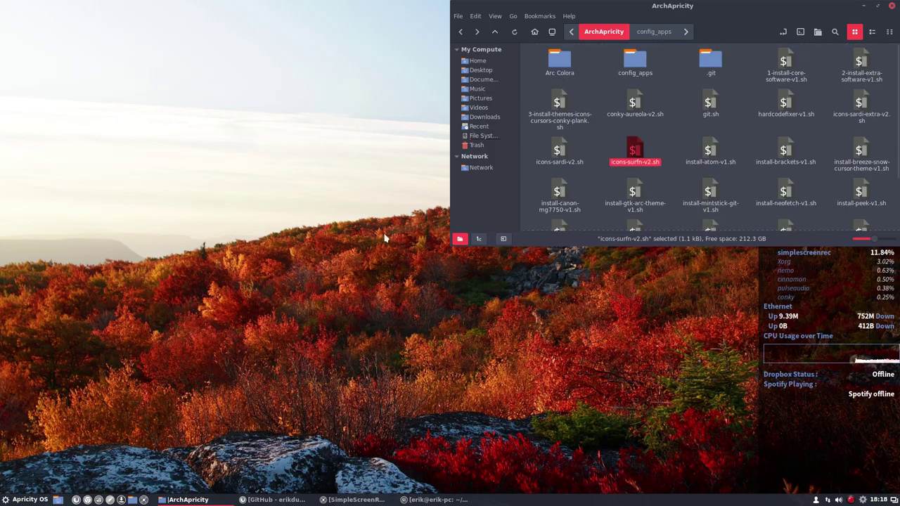
- Launch Firefox from the menu favourites, minimize it, and reopen the application menu
left_click(25, 499)
left_click(27, 240)
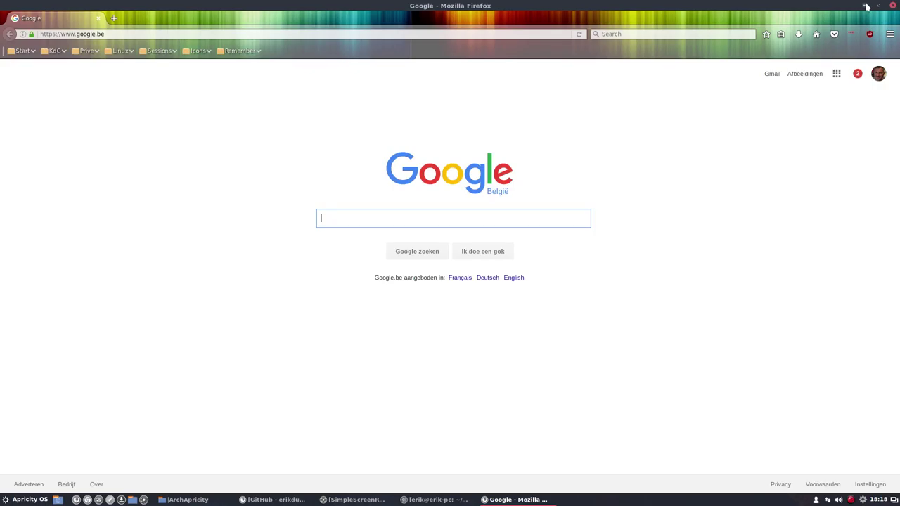
left_click(866, 6)
left_click(25, 499)
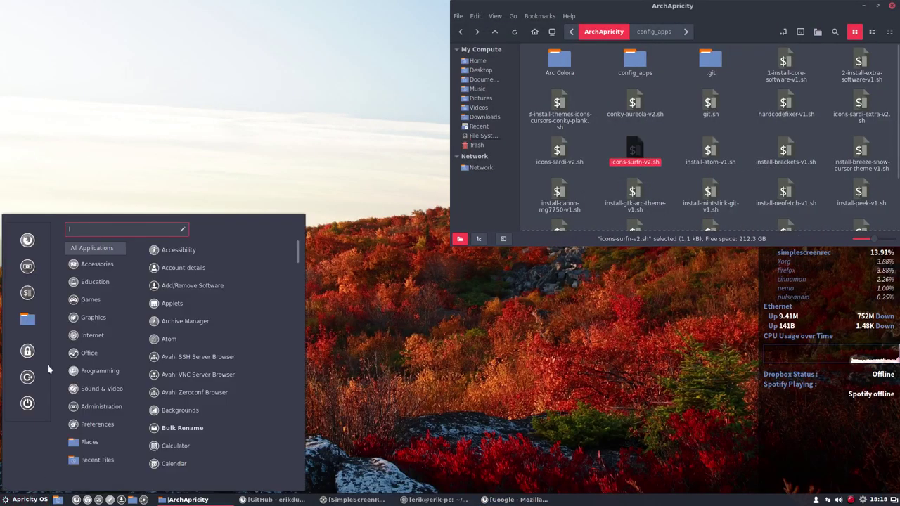
- Choose Surfn as the icon theme in System Settings Themes, then close Themes and the ArchApricity folder
left_click(28, 267)
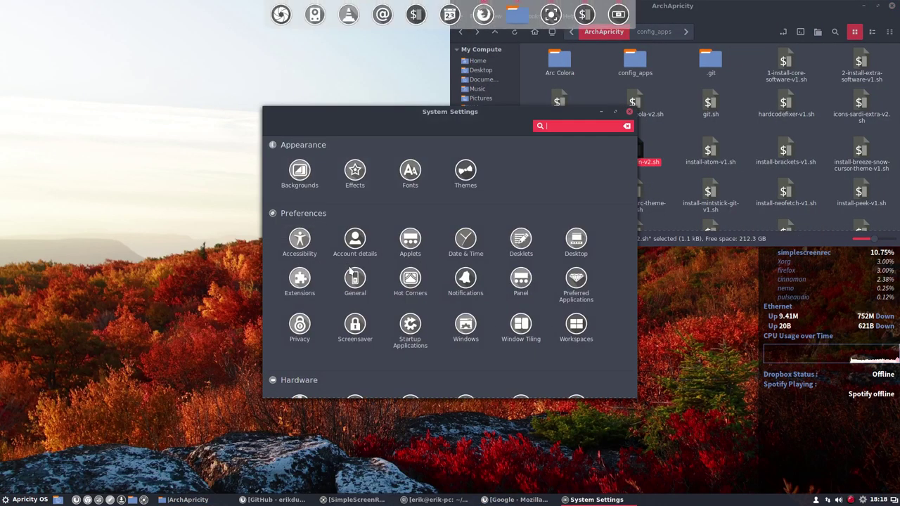
left_click(465, 172)
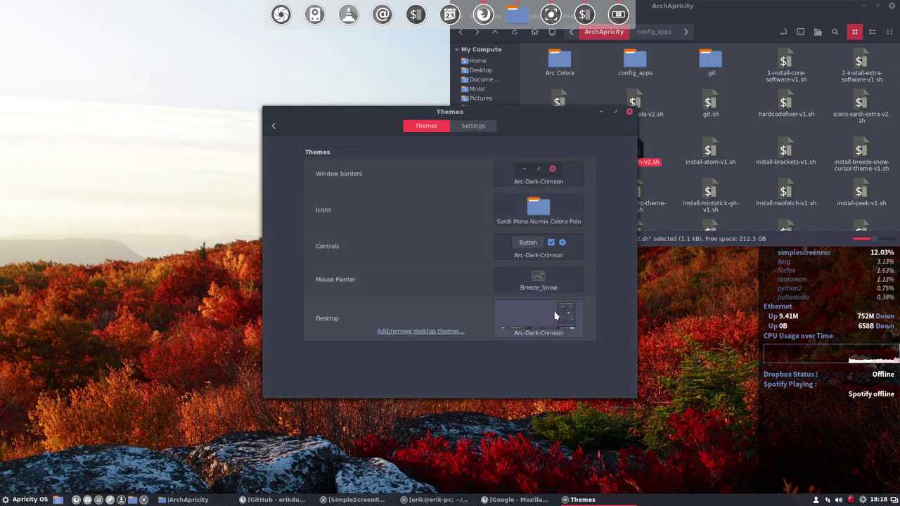
left_click(545, 214)
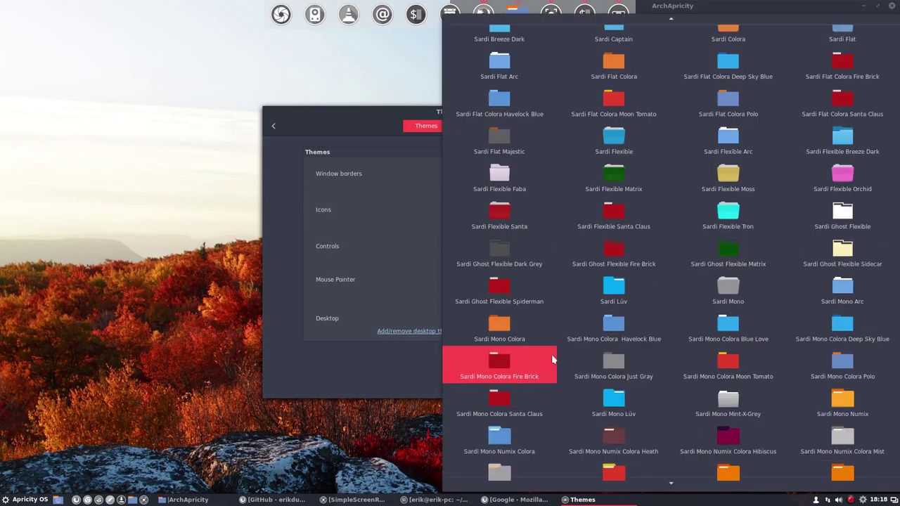
scroll(553, 359, "down", 5)
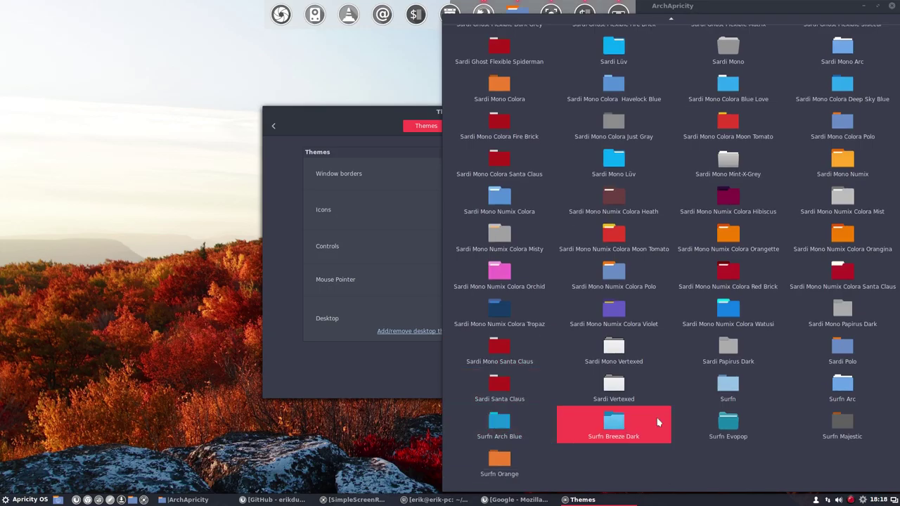
left_click(733, 391)
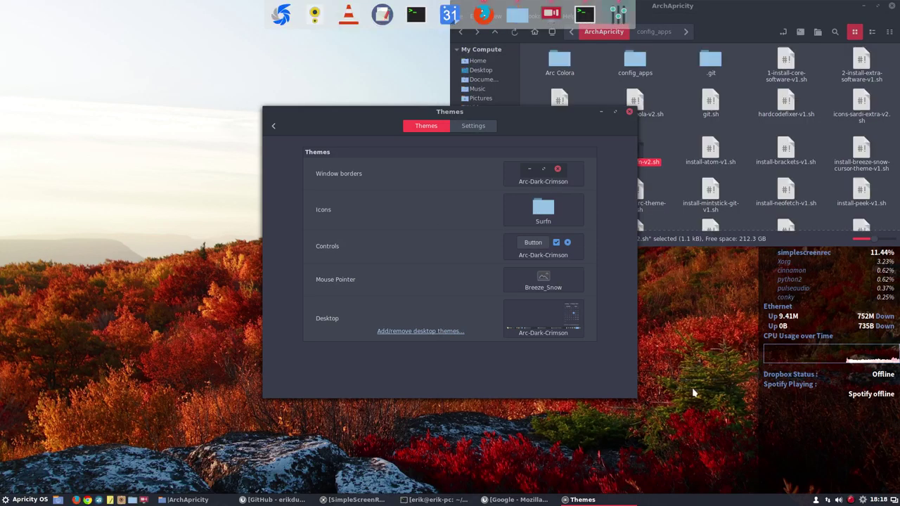
left_click(629, 112)
left_click(884, 6)
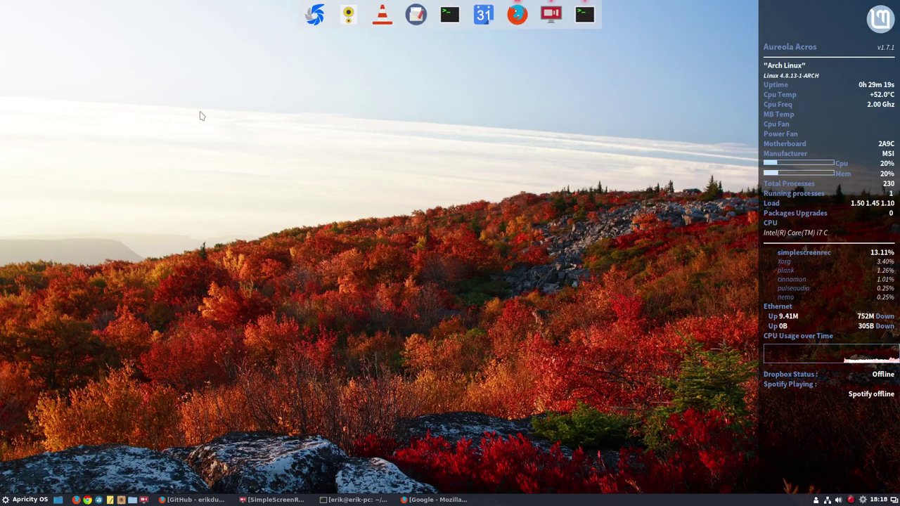
left_click(25, 500)
mouse_move(94, 366)
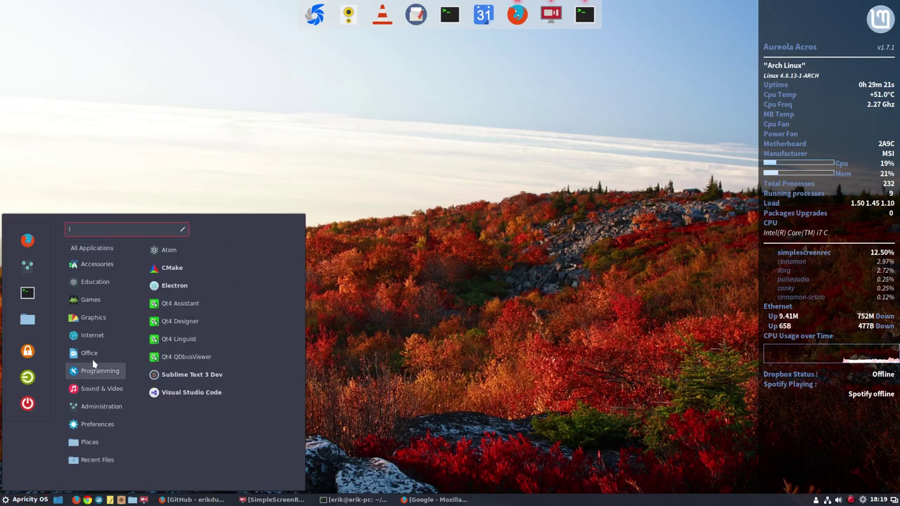
mouse_move(100, 249)
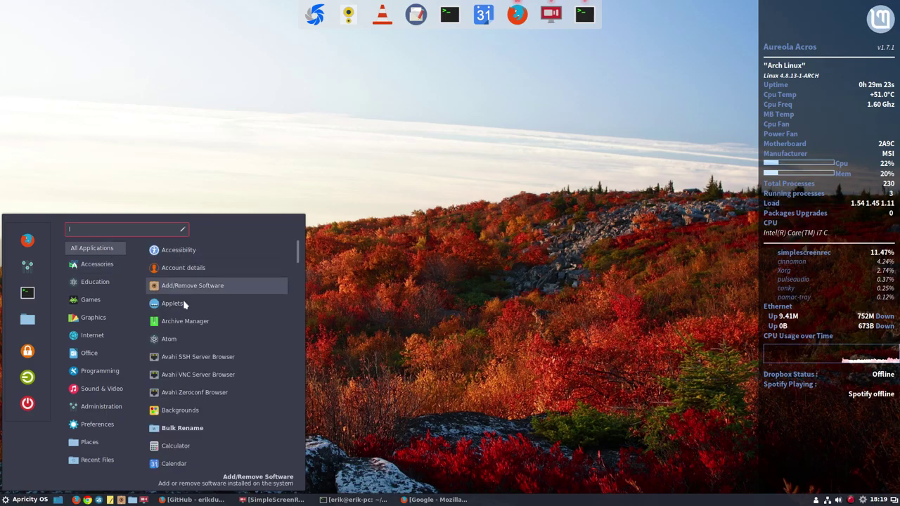
scroll(183, 304, "down", 15)
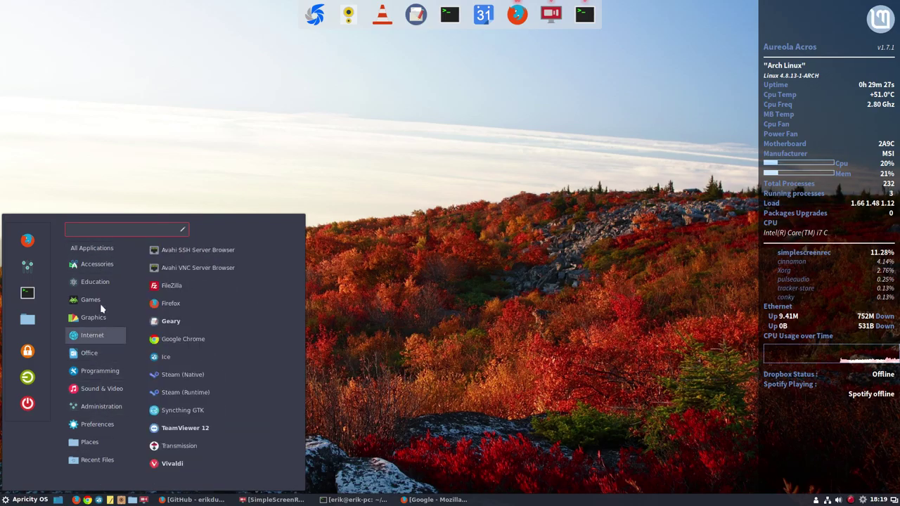
left_click(518, 394)
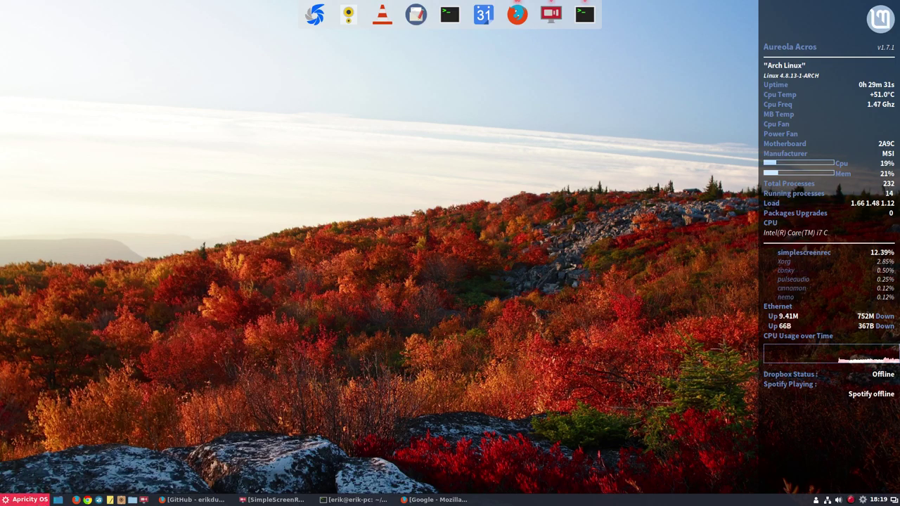
left_click(27, 499)
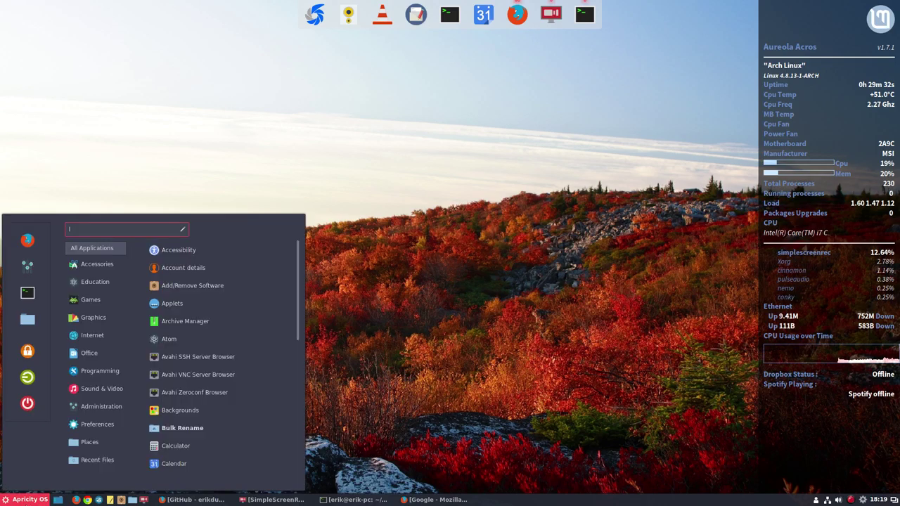
left_click(493, 233)
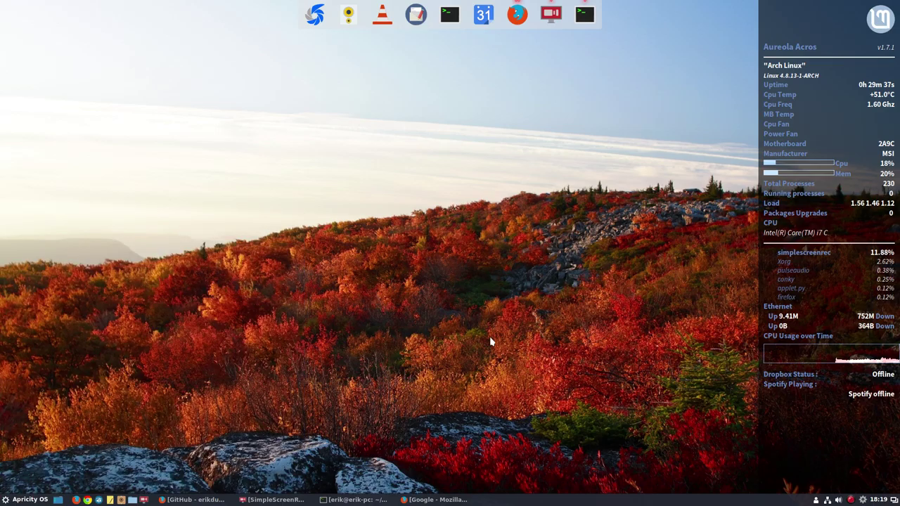
left_click(25, 500)
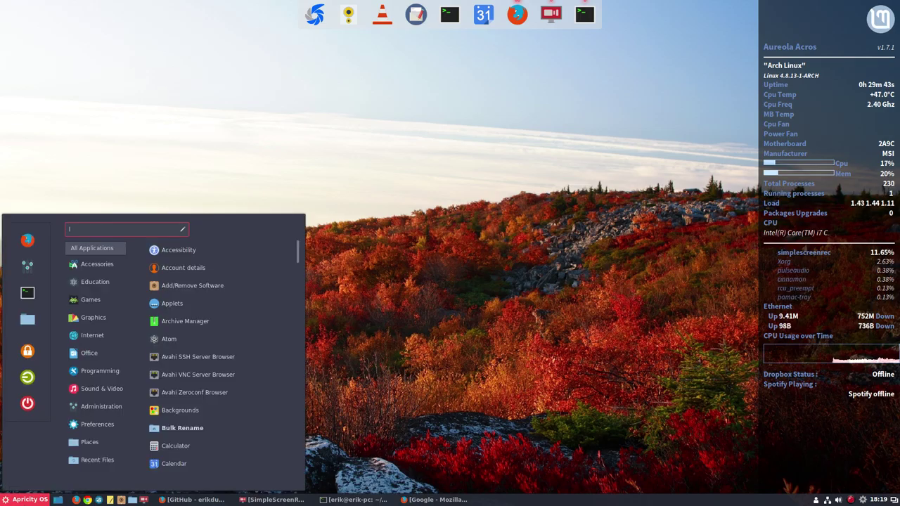
left_click(533, 258)
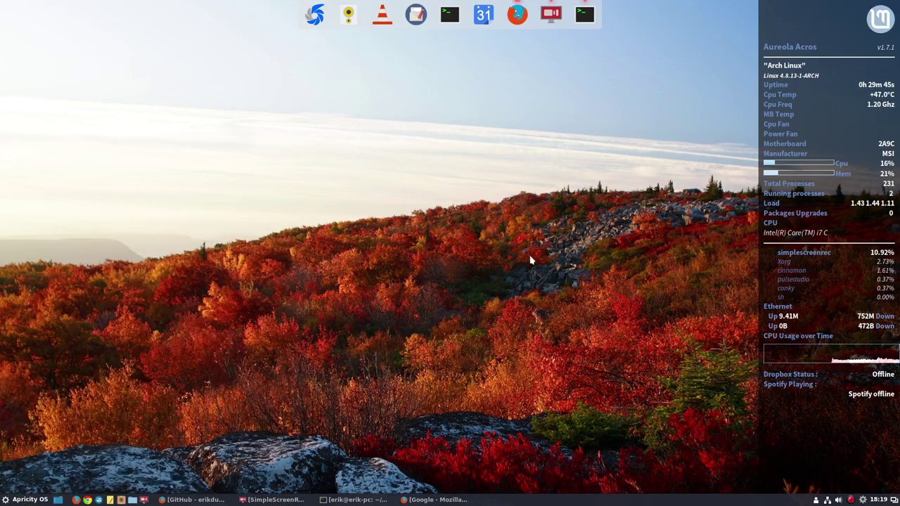